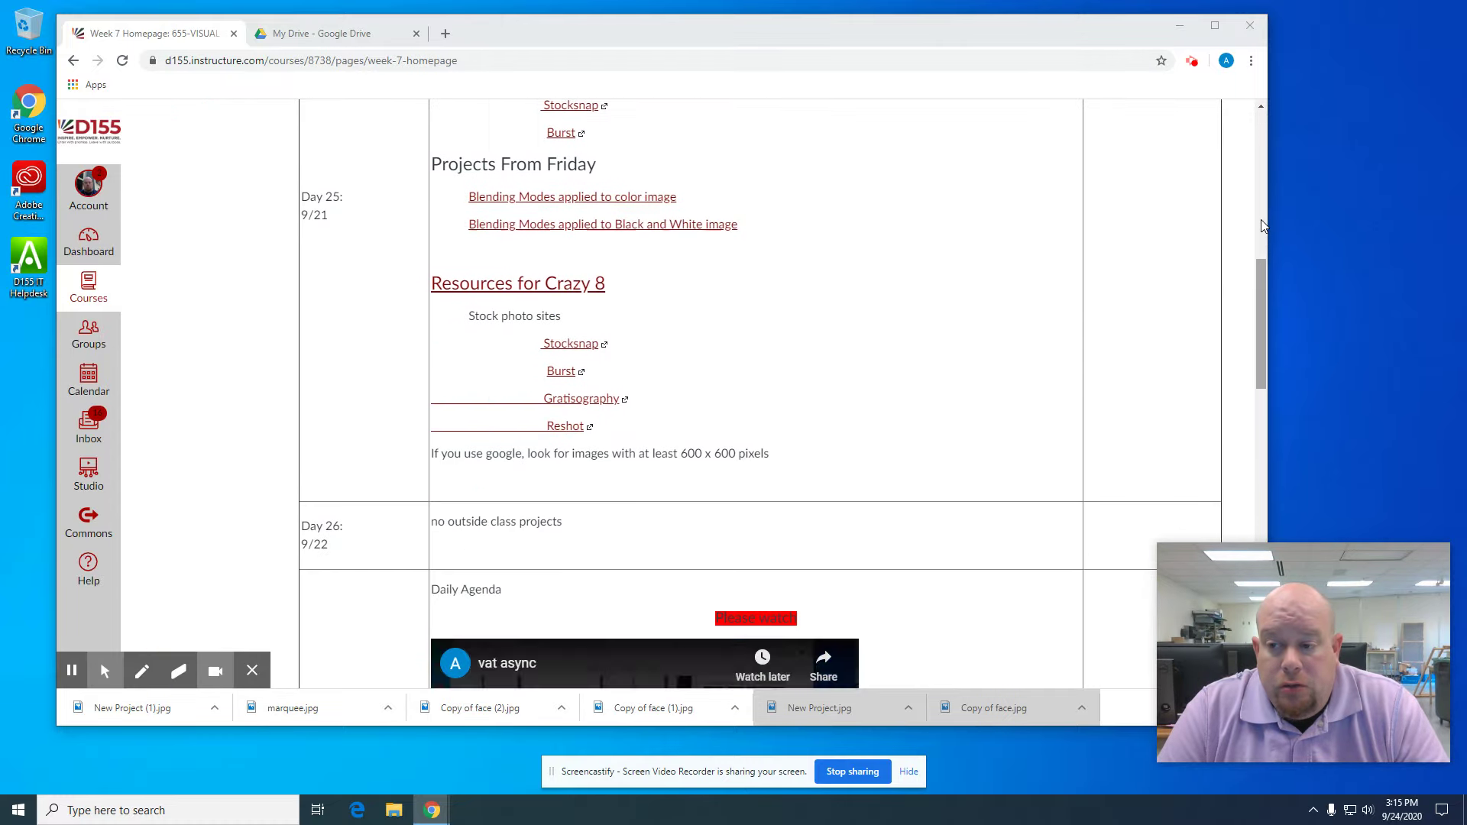
Step: Scroll to Day 29 and open the 'Lasso tool selection and image adjustment' assignment
scroll(1261, 223, down, 2)
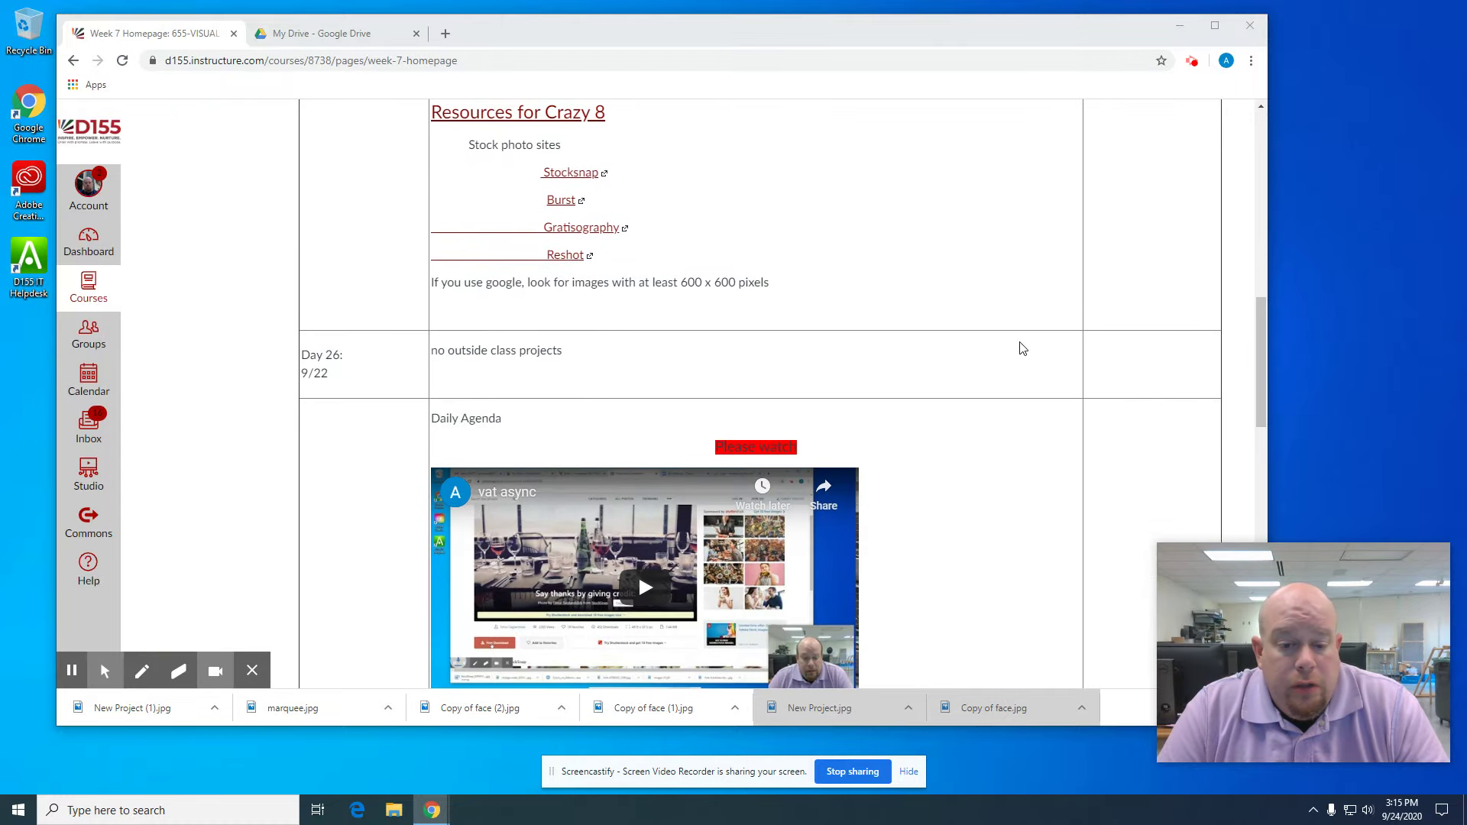
scroll(1024, 349, down, 4)
scroll(1023, 349, down, 2)
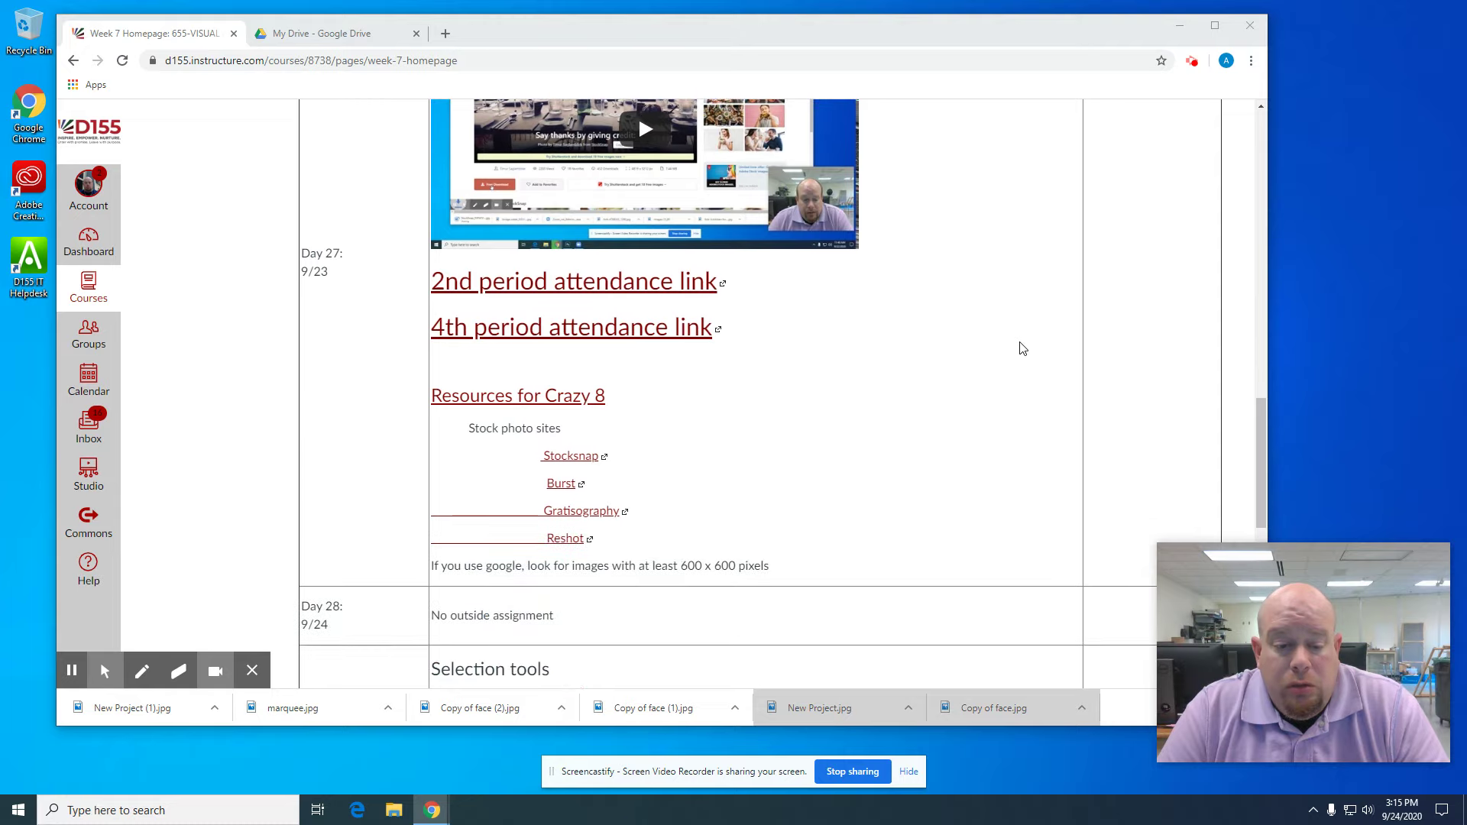
scroll(1024, 348, down, 4)
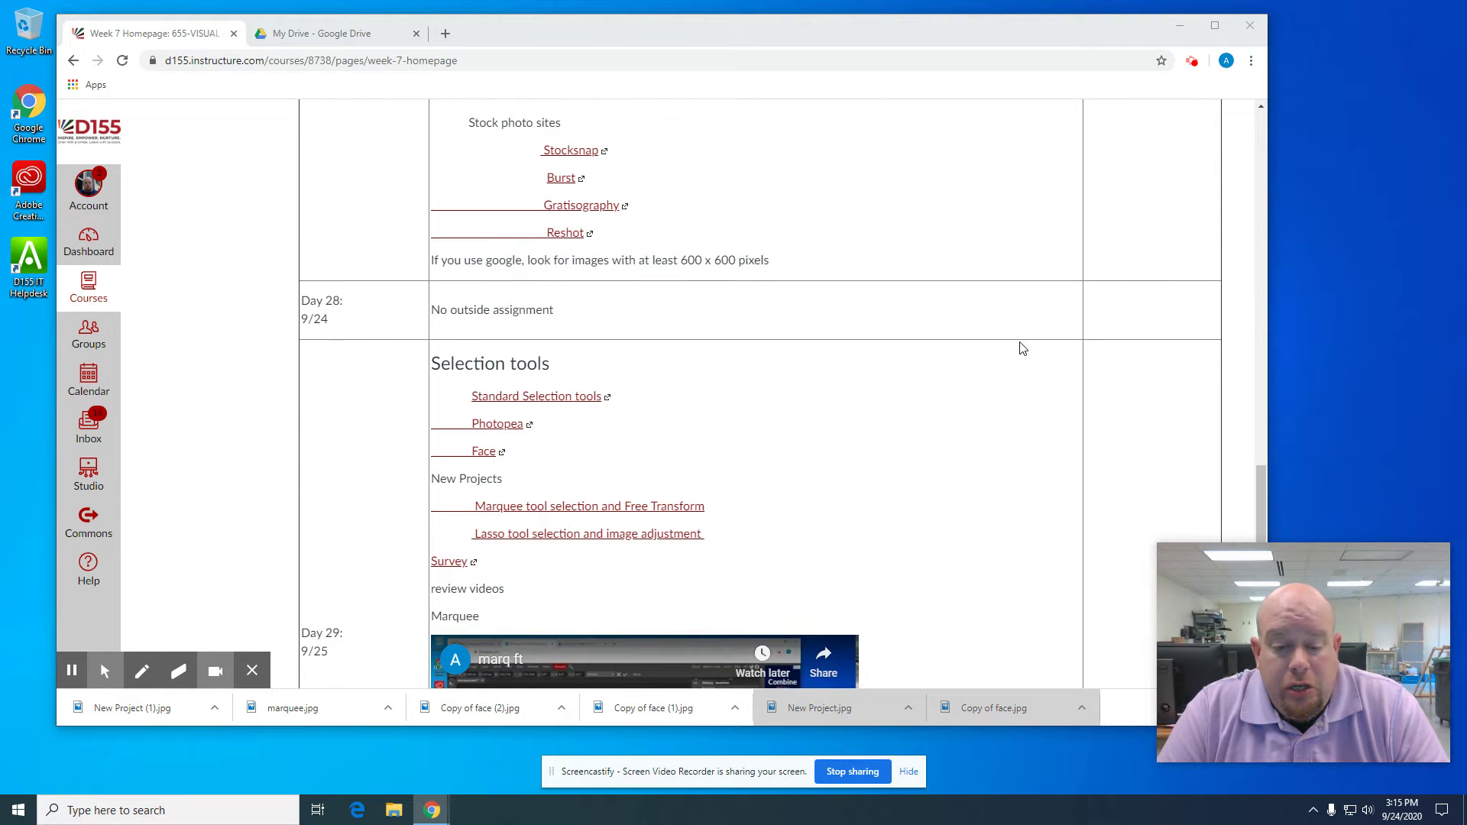
scroll(1024, 349, down, 4)
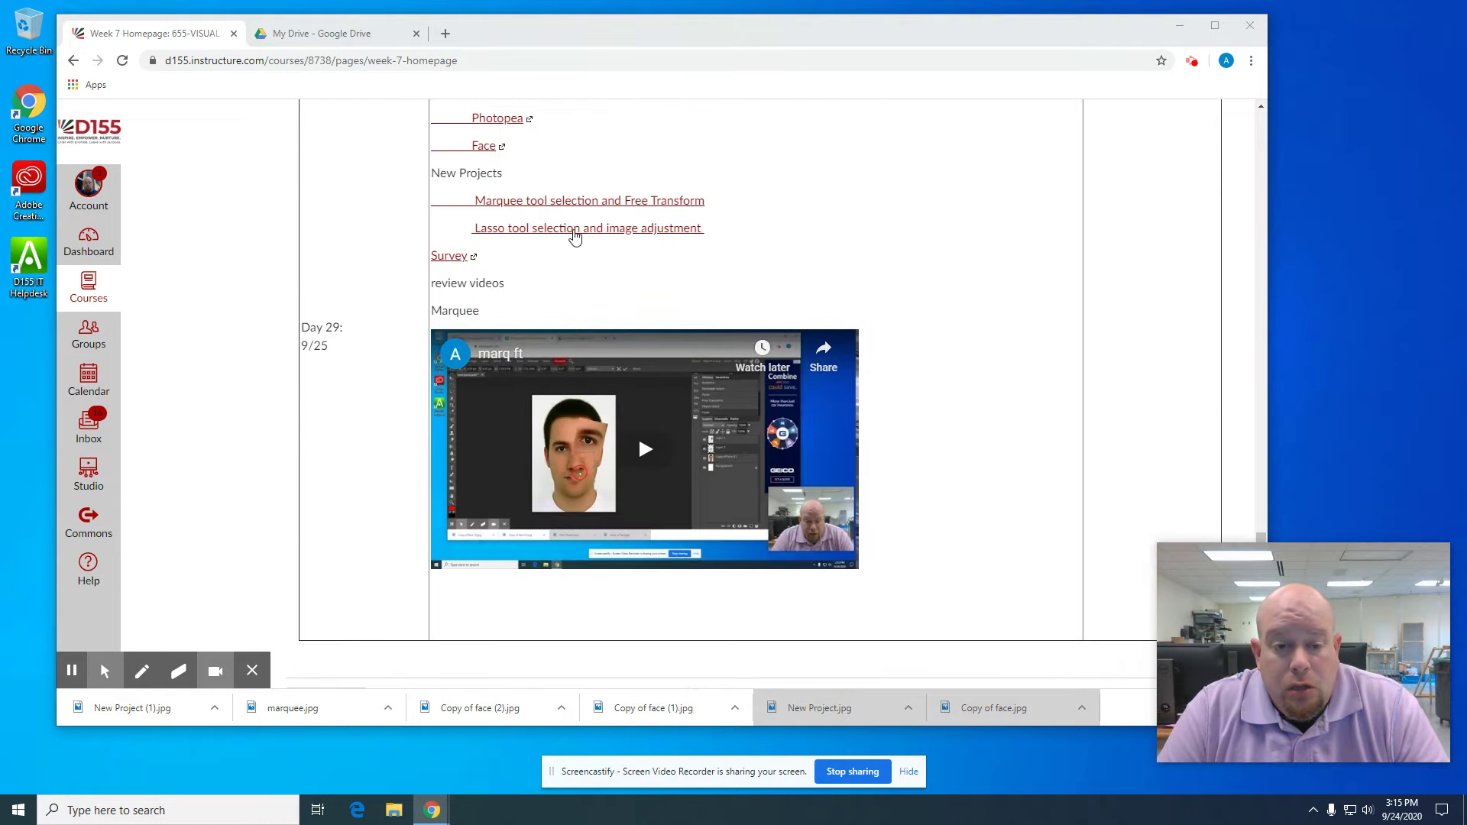
click(553, 230)
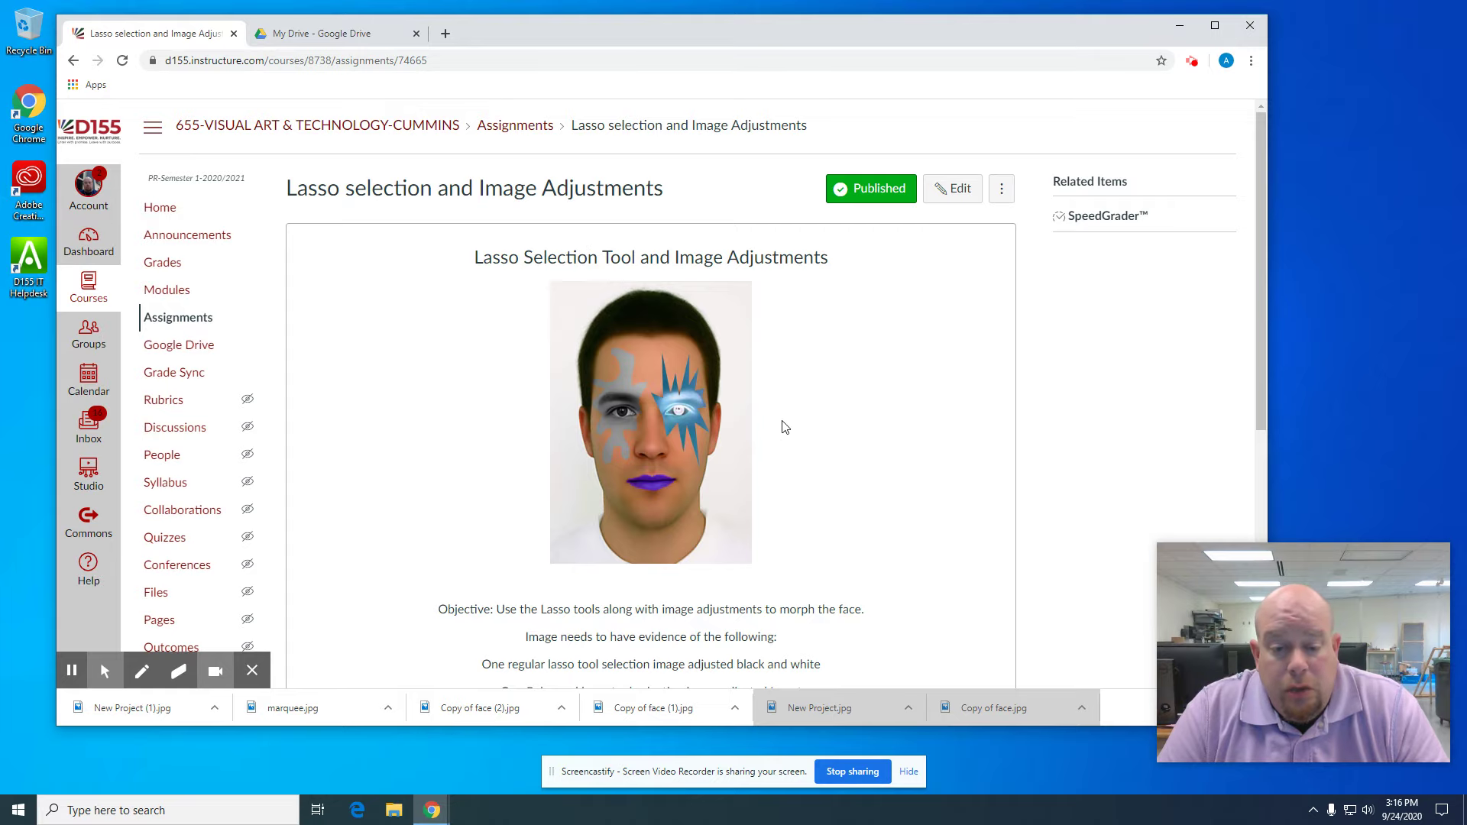
Step: Read through the assignment requirements, then go back to the Week 7 page
scroll(785, 427, down, 1)
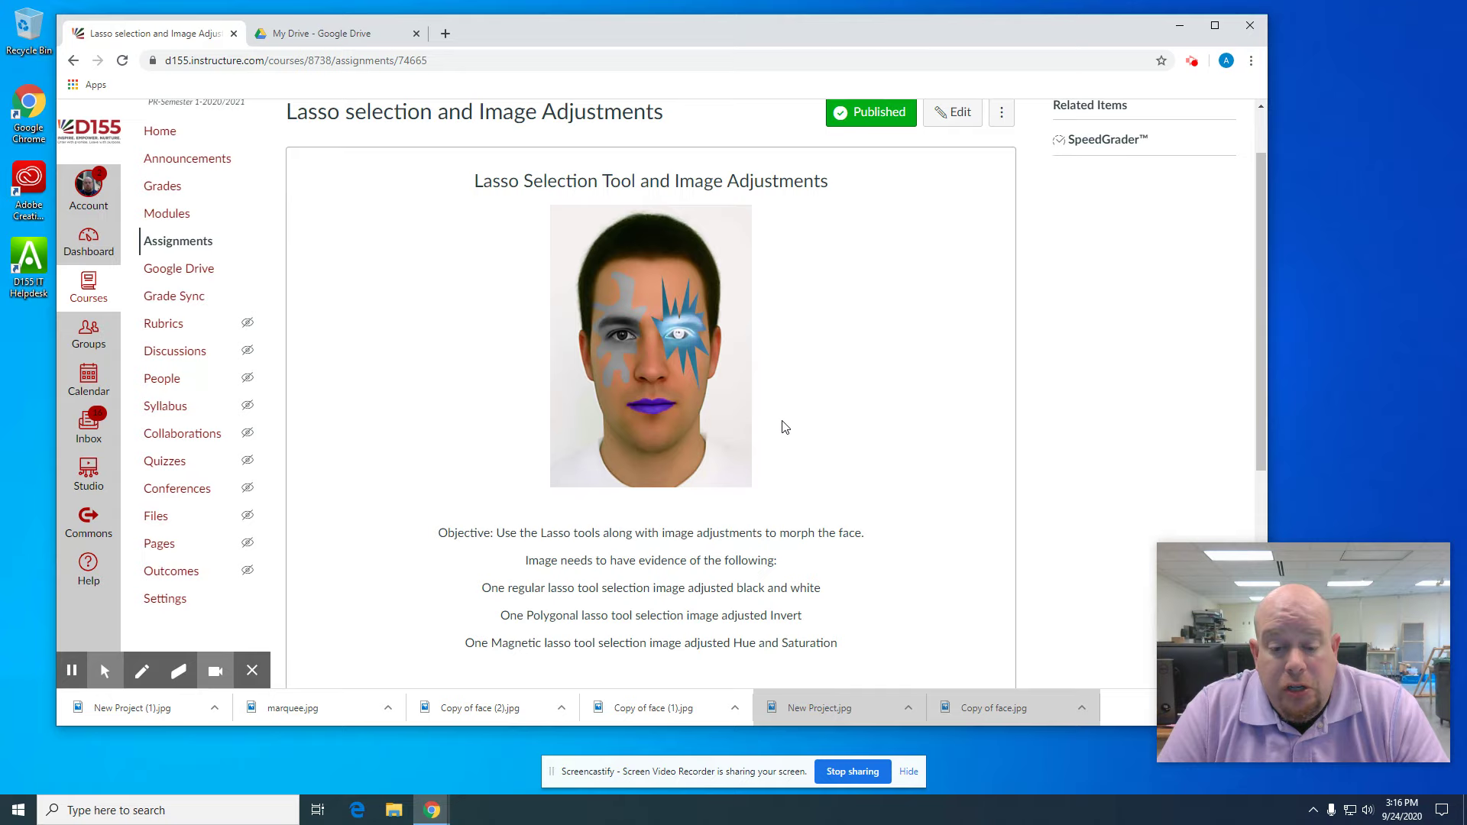
scroll(787, 417, down, 1)
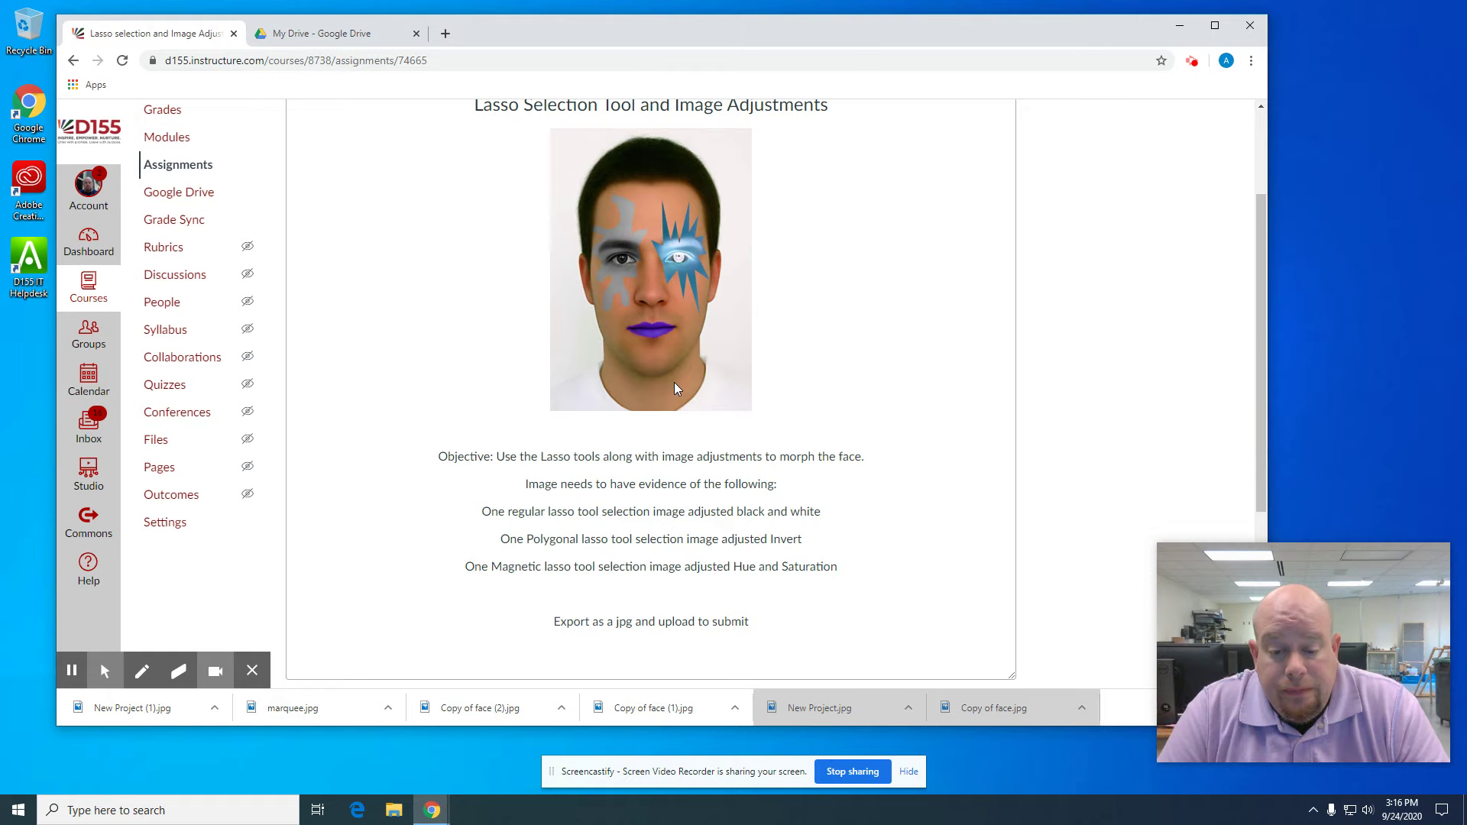
click(77, 65)
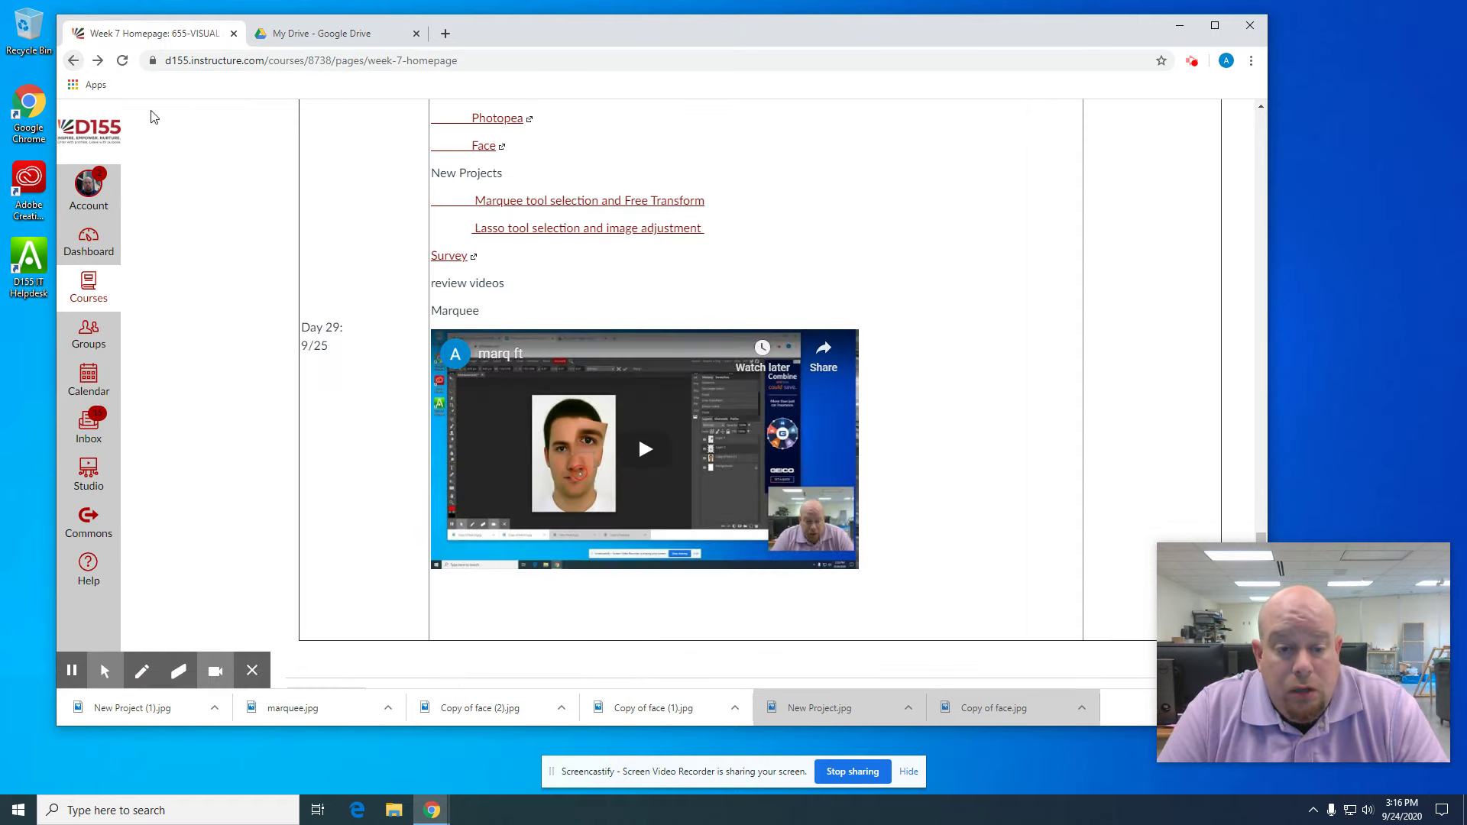
Step: Launch Photopea from the Selection tools link and return to the Week 7 Homepage tab
scroll(573, 252, up, 1)
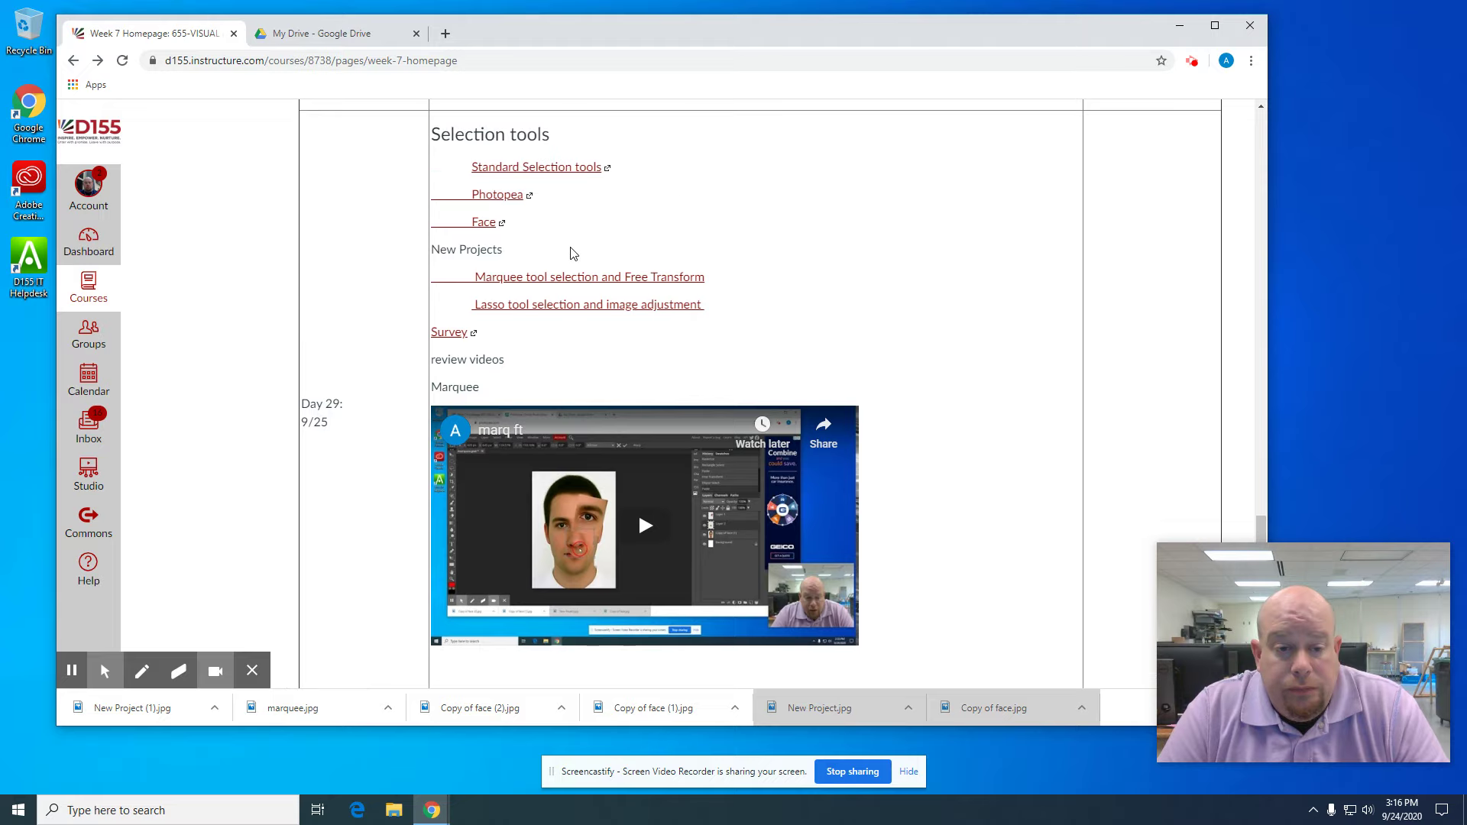
click(504, 200)
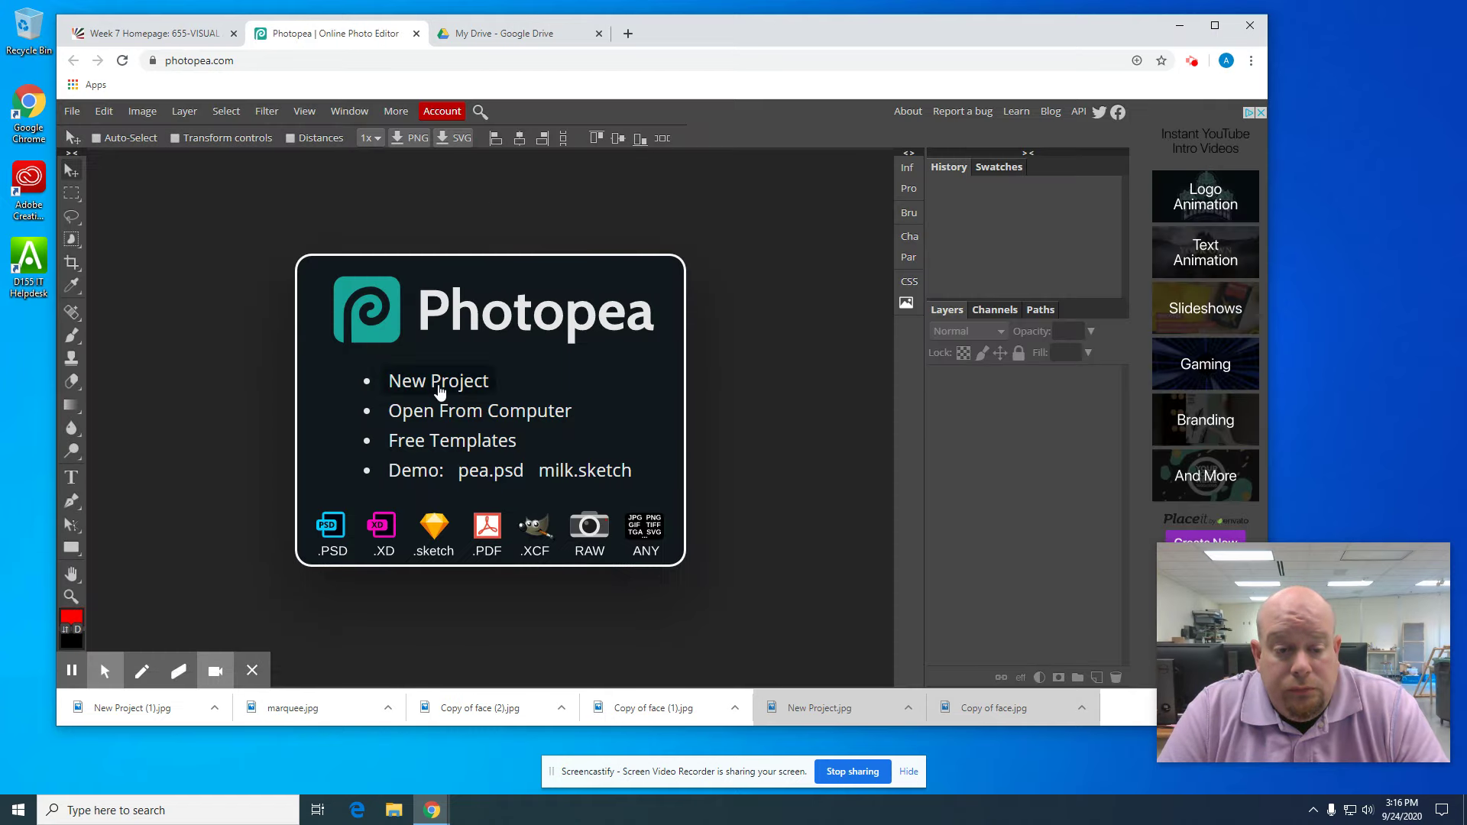
click(211, 48)
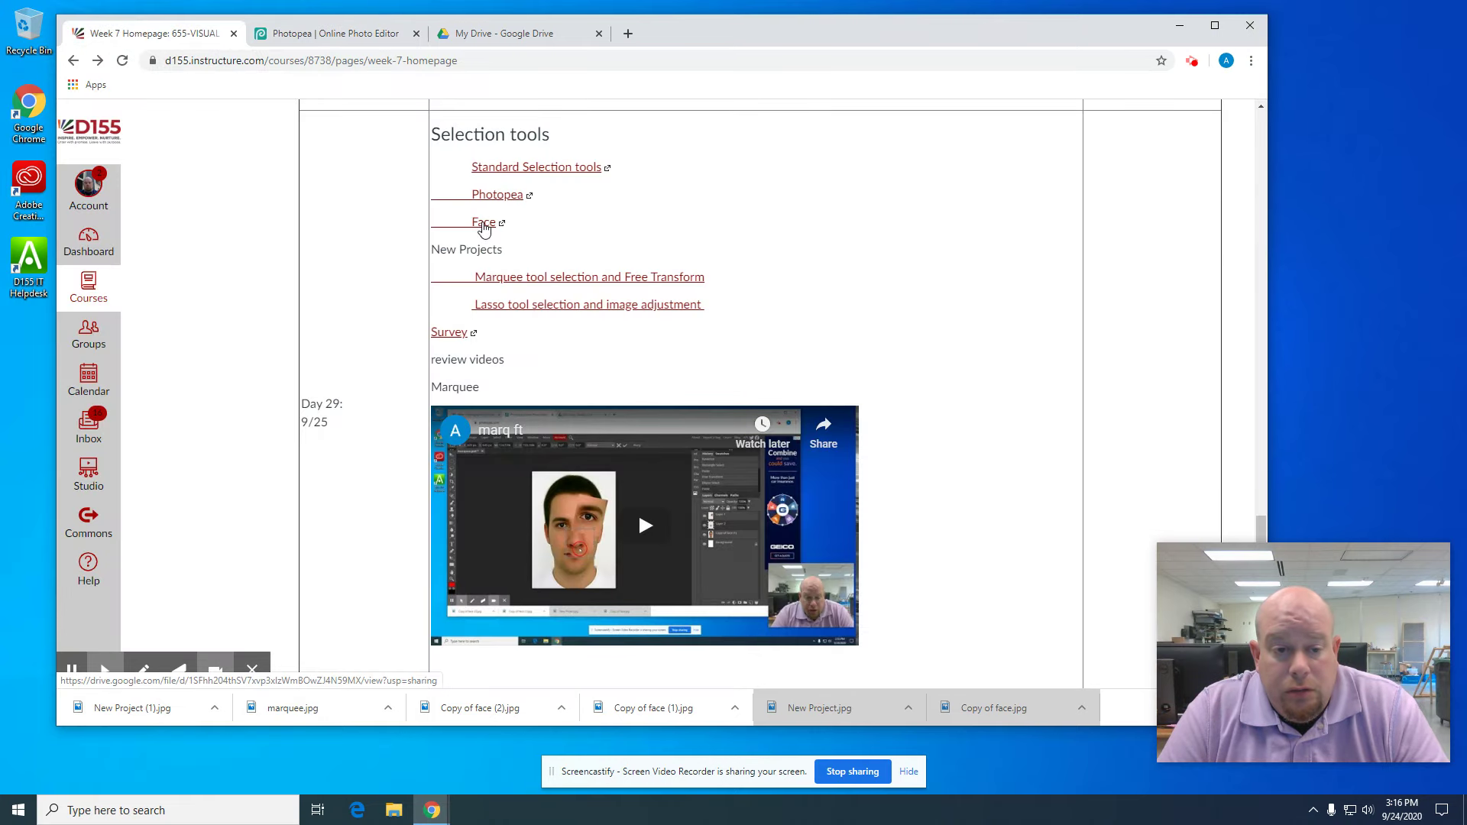
Step: Create a new document named 'lasso' from the 5x7 in photo preset at 150 DPI
click(328, 36)
click(461, 382)
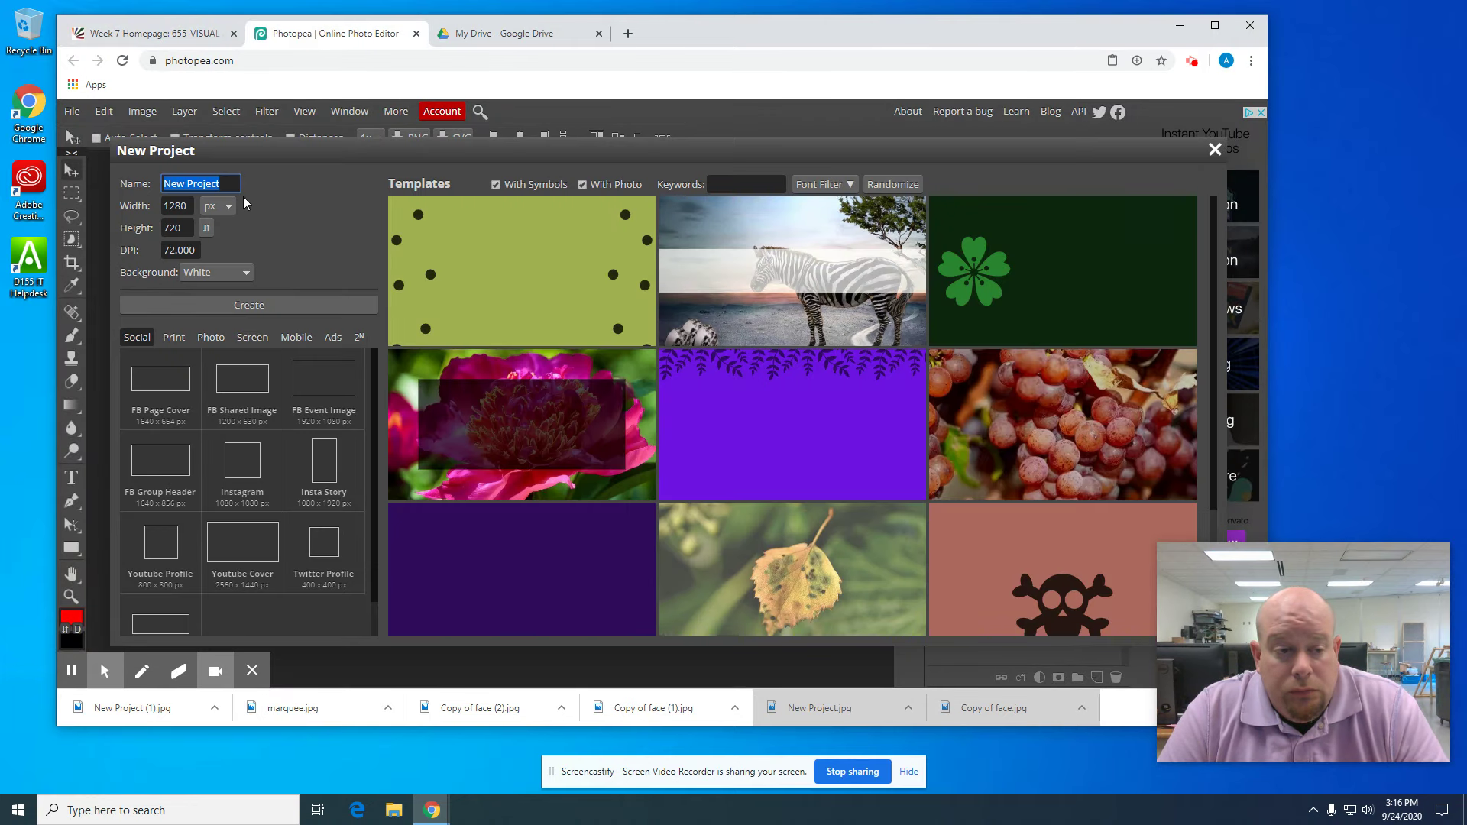
key(BackSpace)
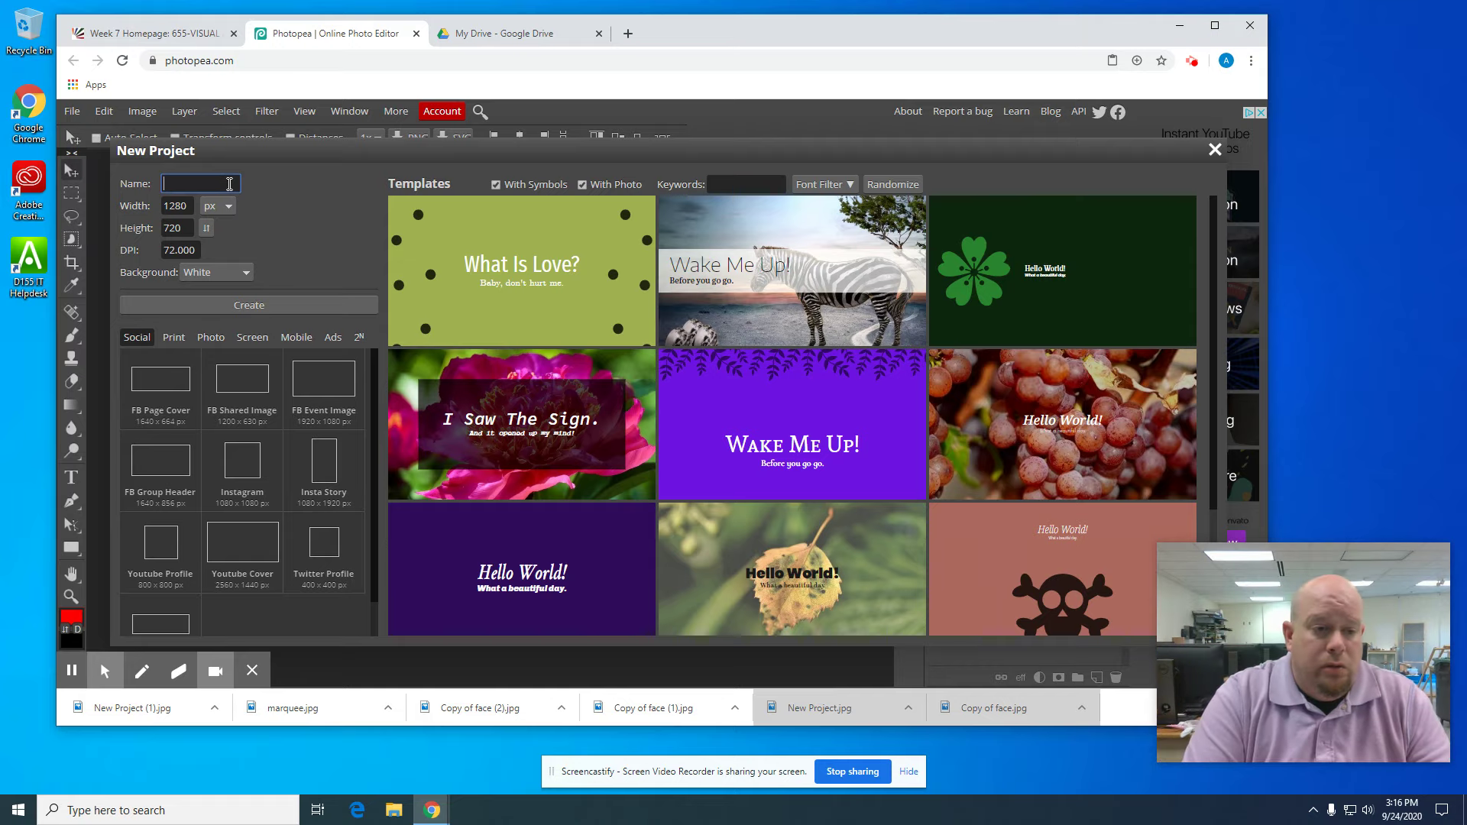
text(lasso)
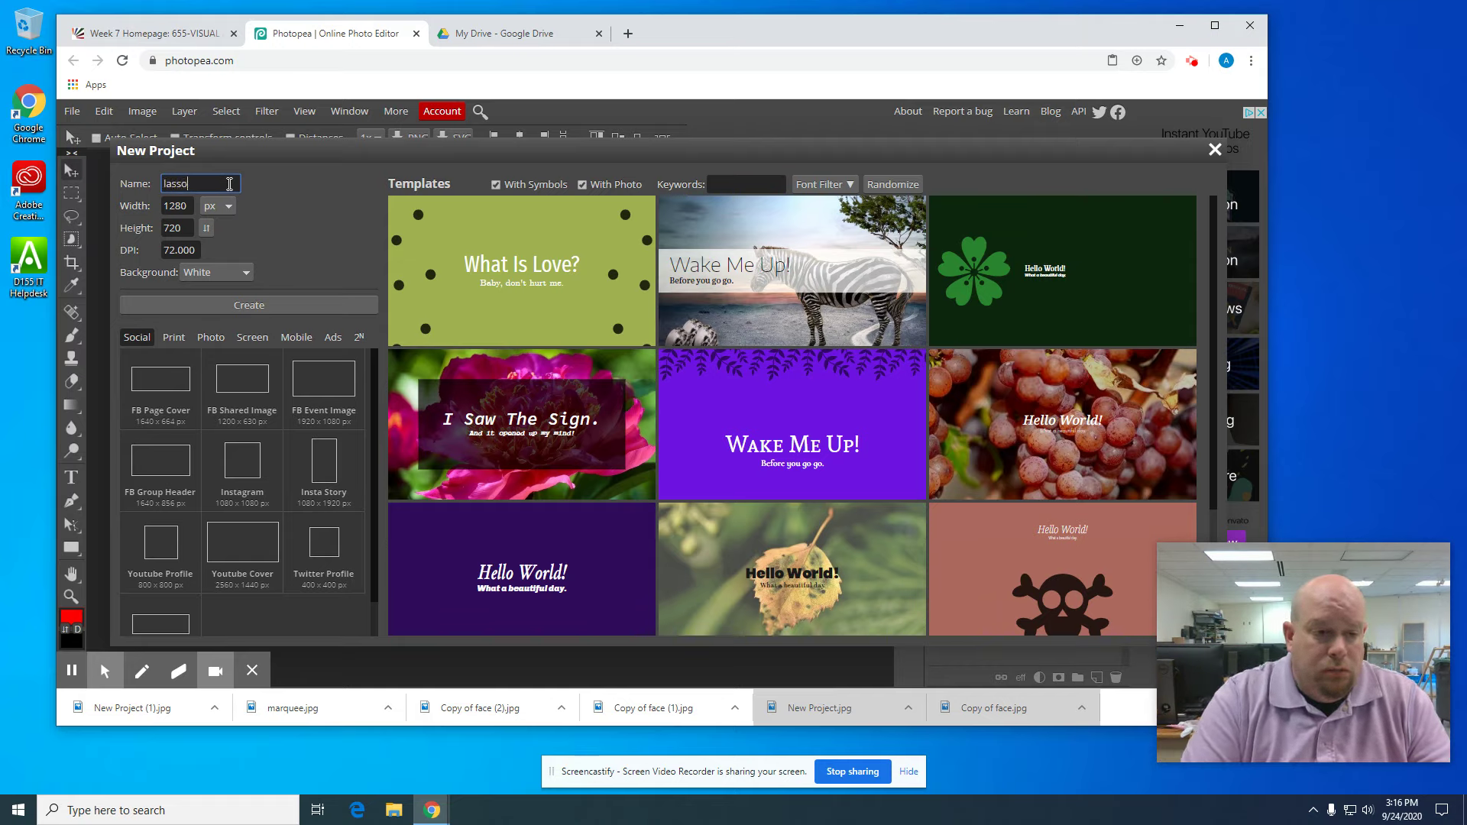
click(213, 338)
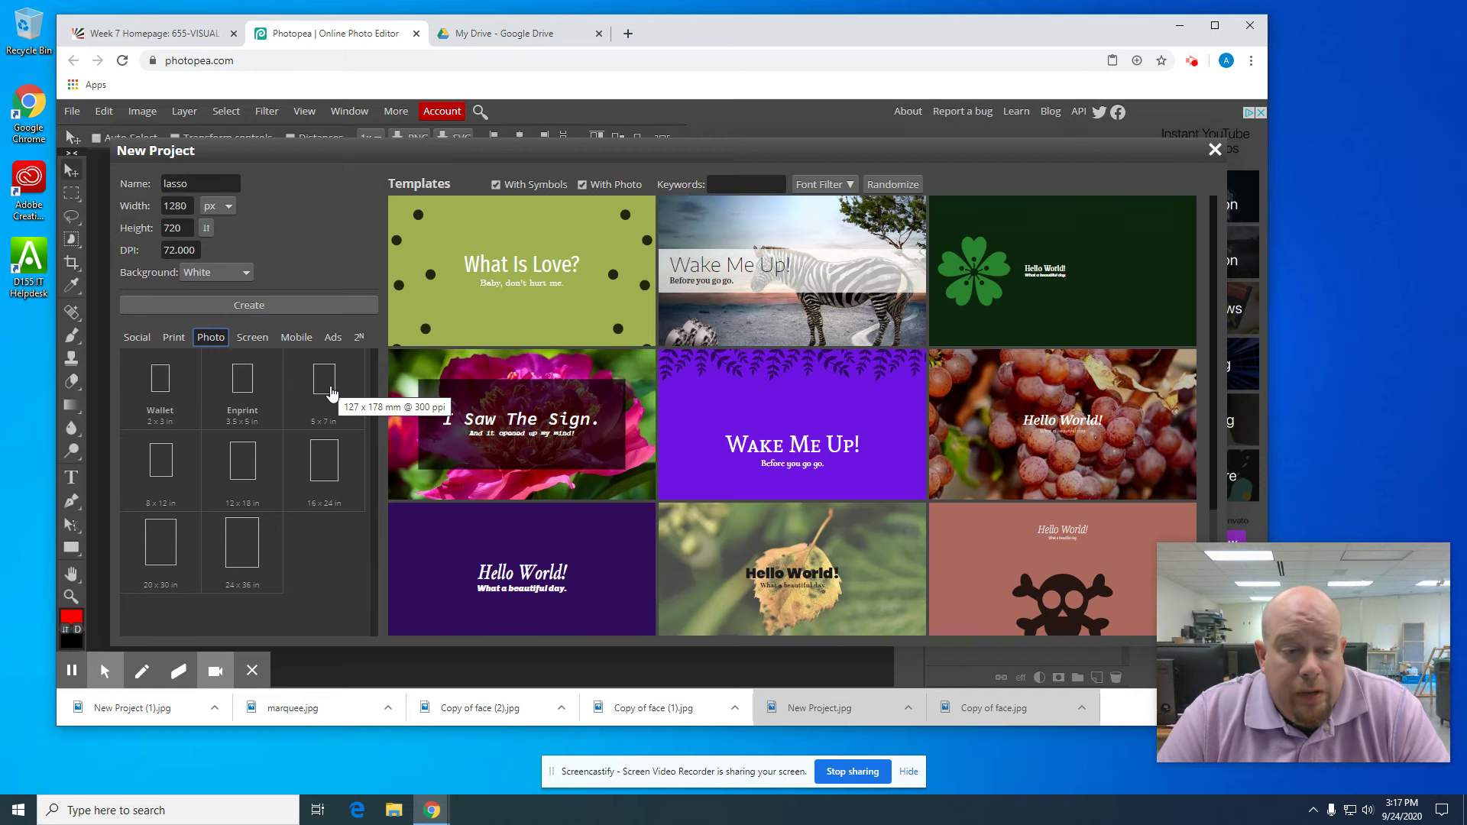
click(331, 393)
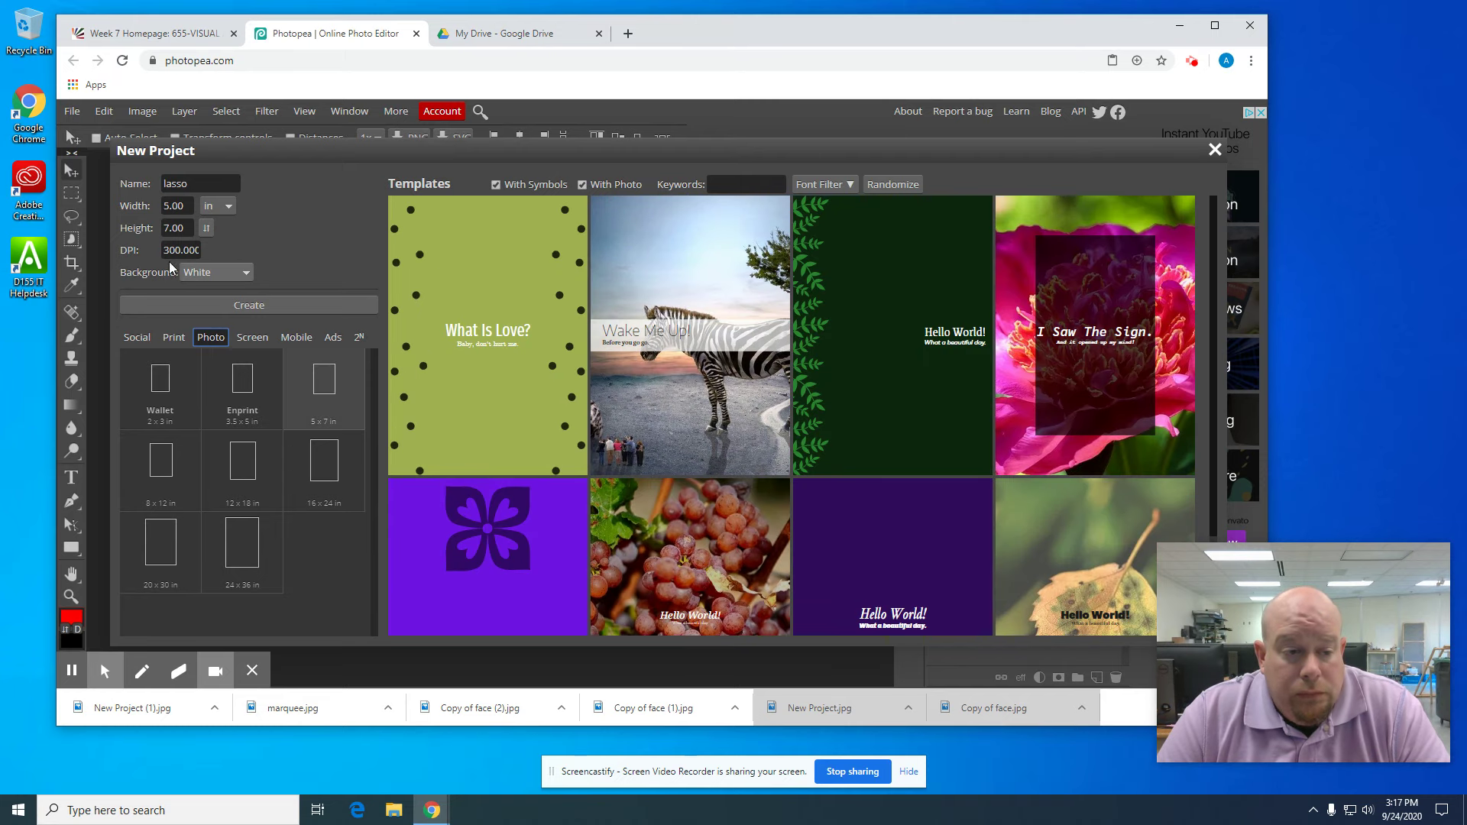
drag(166, 251, 203, 256)
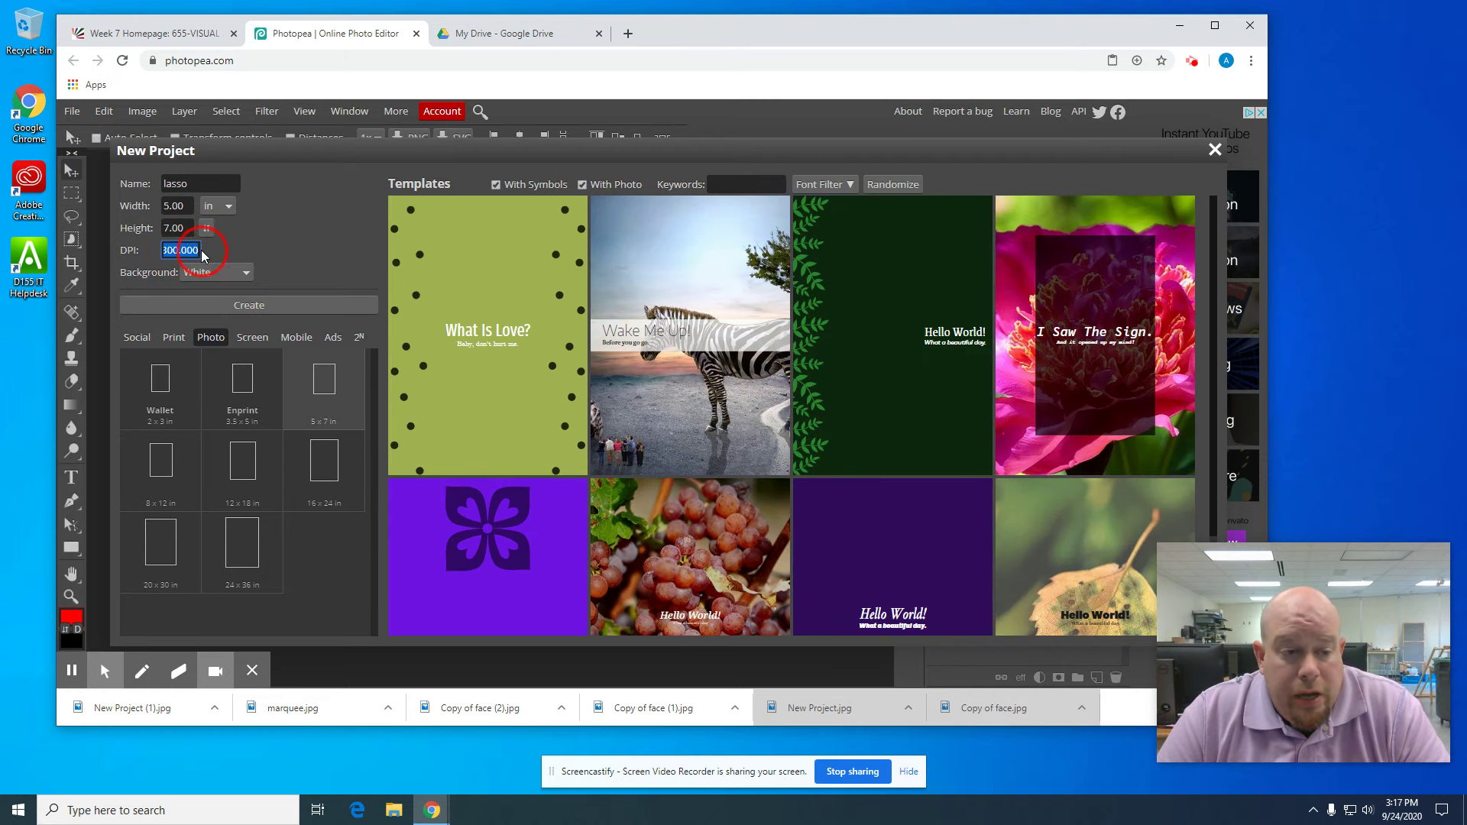
text(150)
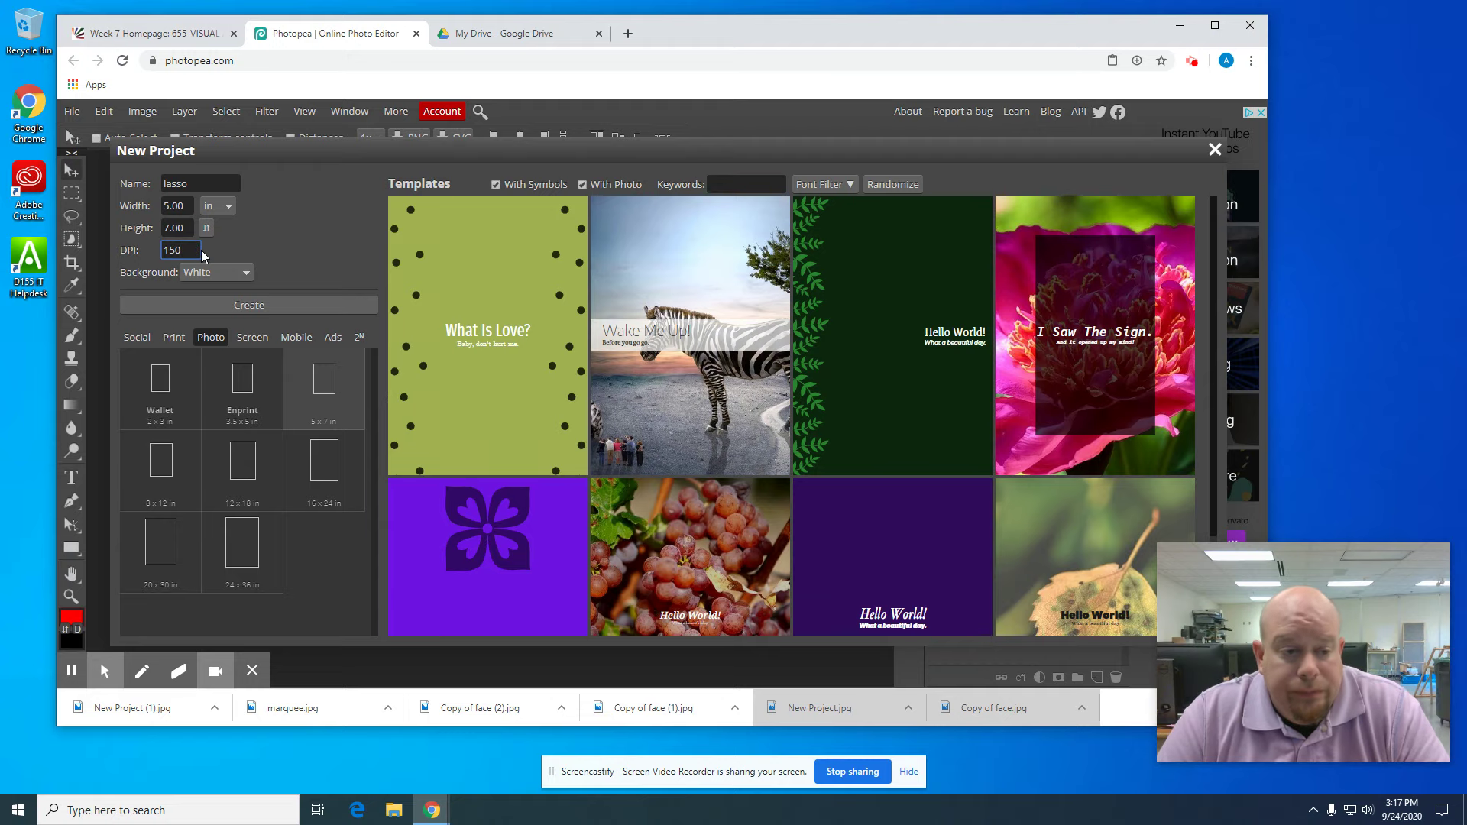
click(259, 308)
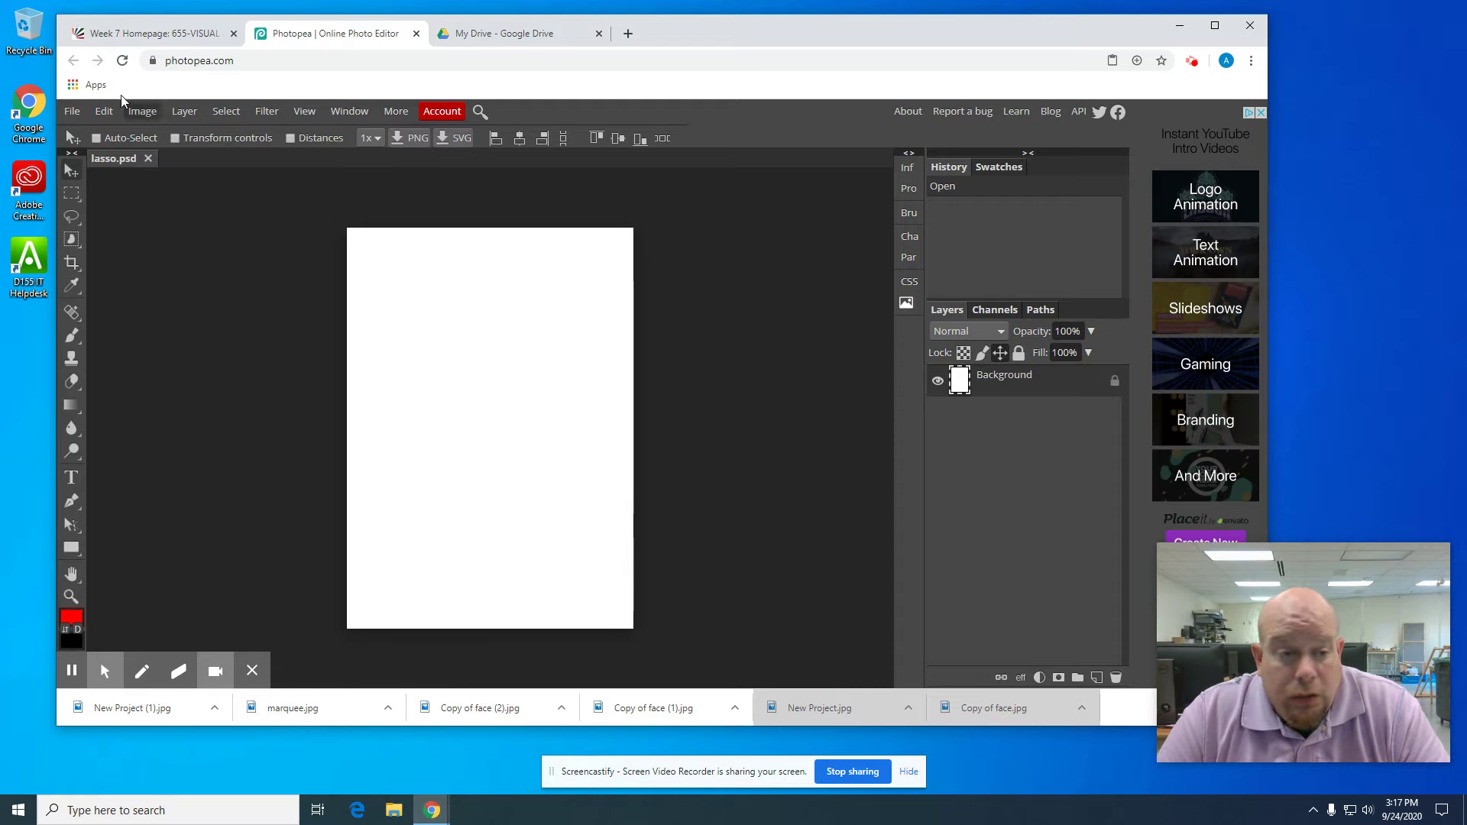
Step: Place 'Copy of face (2)' into lasso.psd and scale it to fill the 750 × 1050 px canvas
click(72, 111)
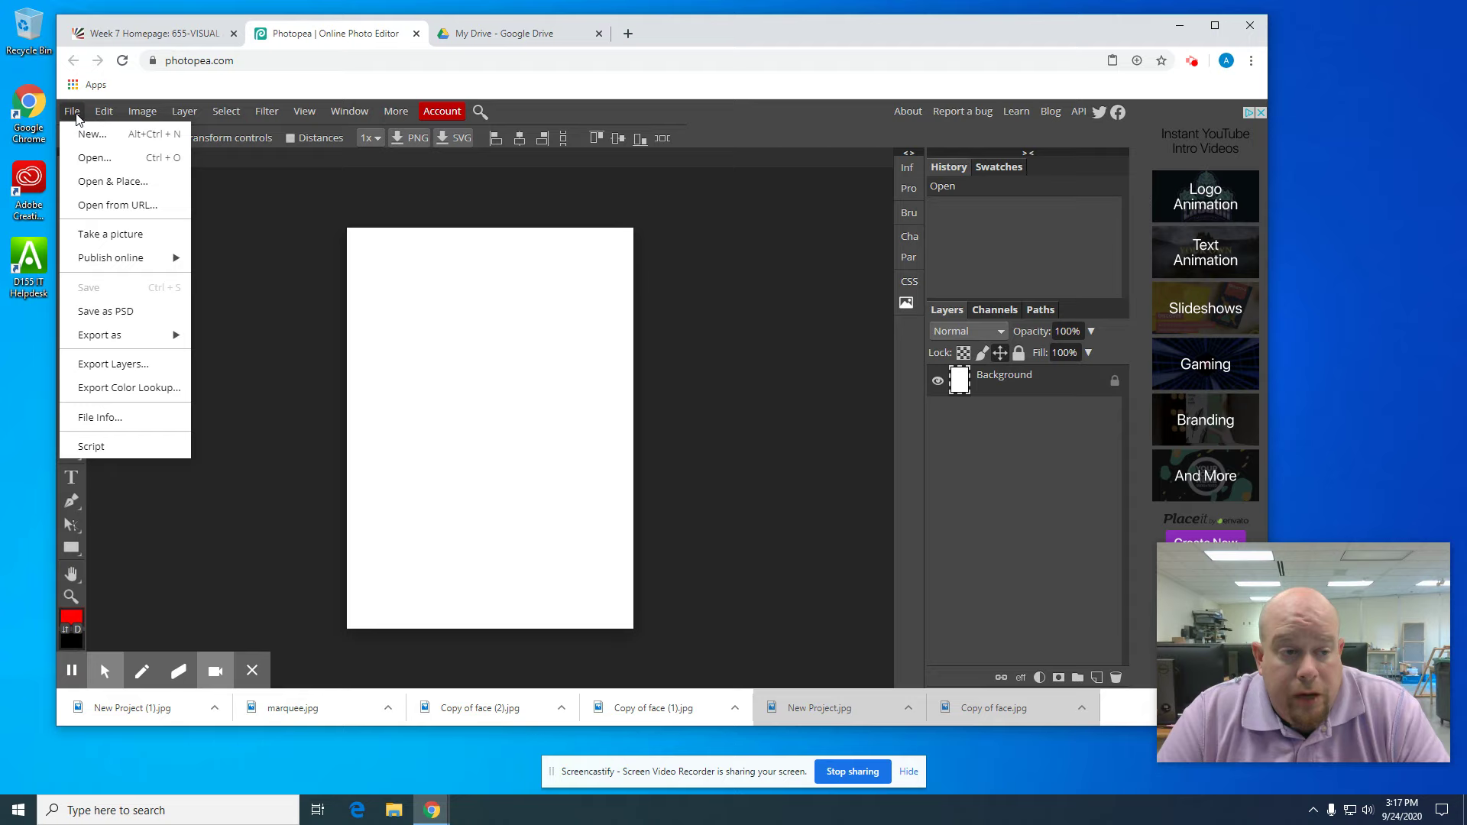
click(93, 159)
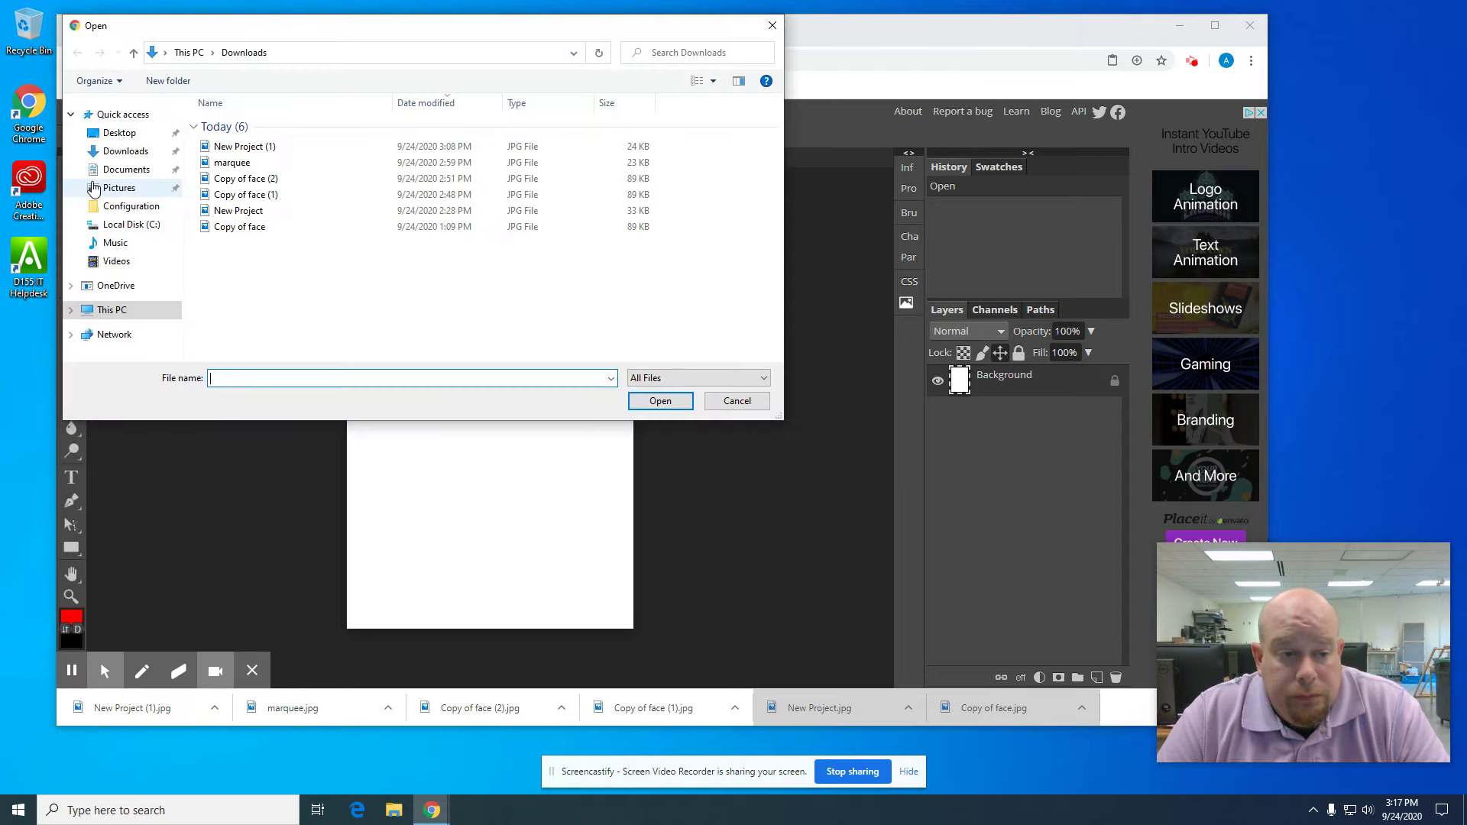
click(245, 179)
click(669, 399)
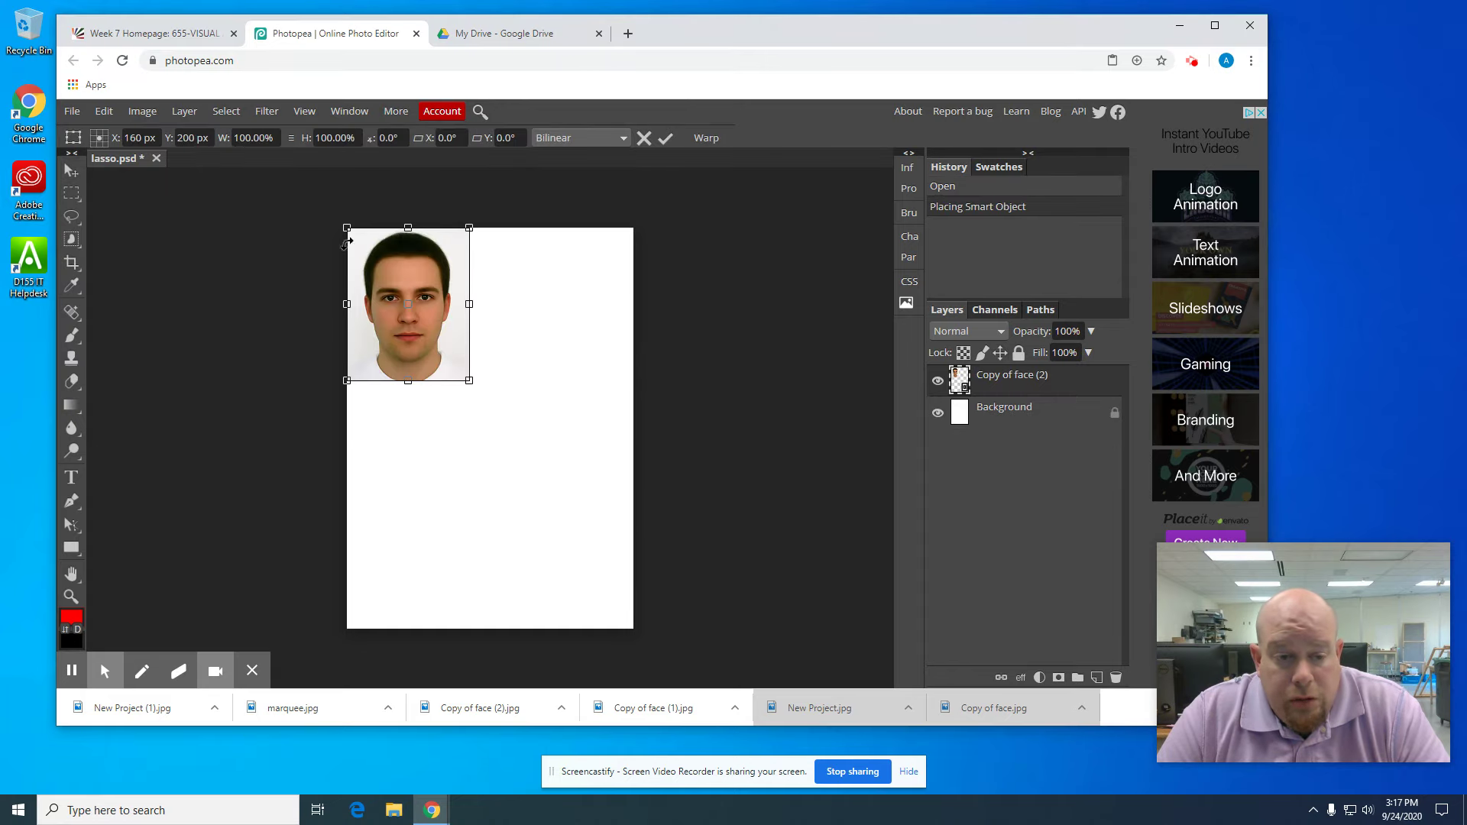
drag(469, 380, 635, 628)
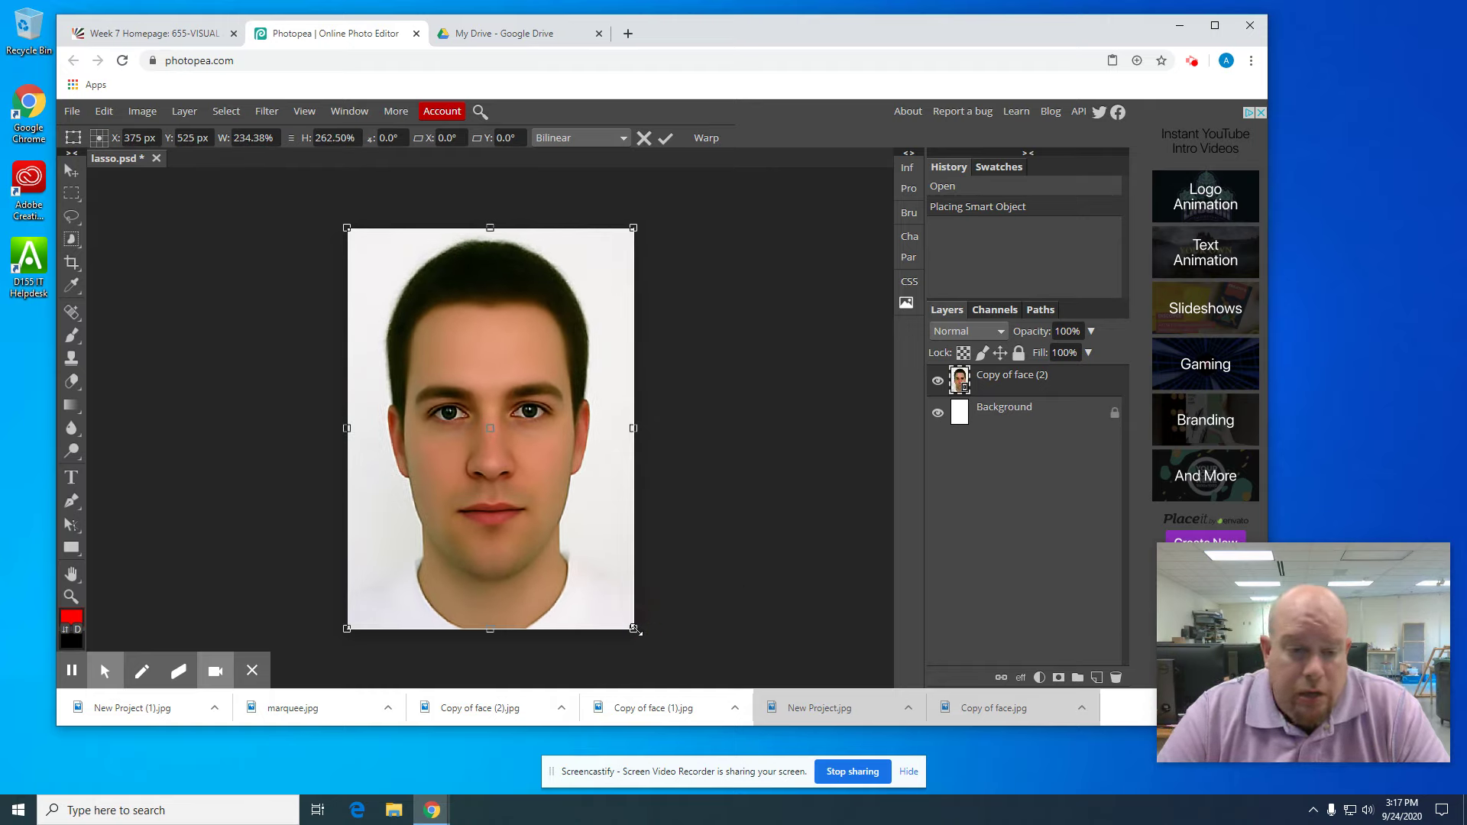
key(Return)
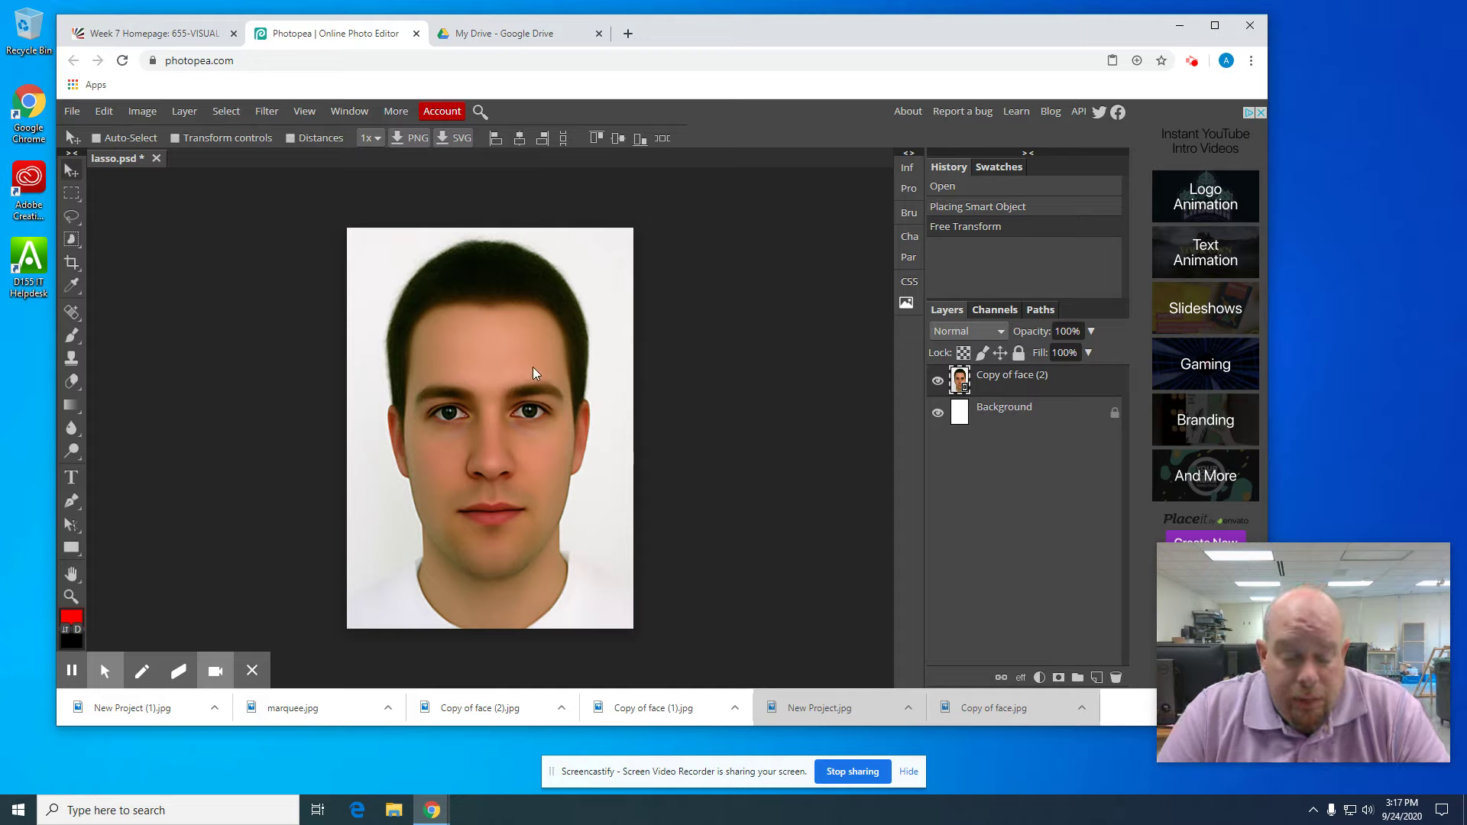
Step: Rasterize the face layer and select the freehand Lasso Select tool
right_click(964, 391)
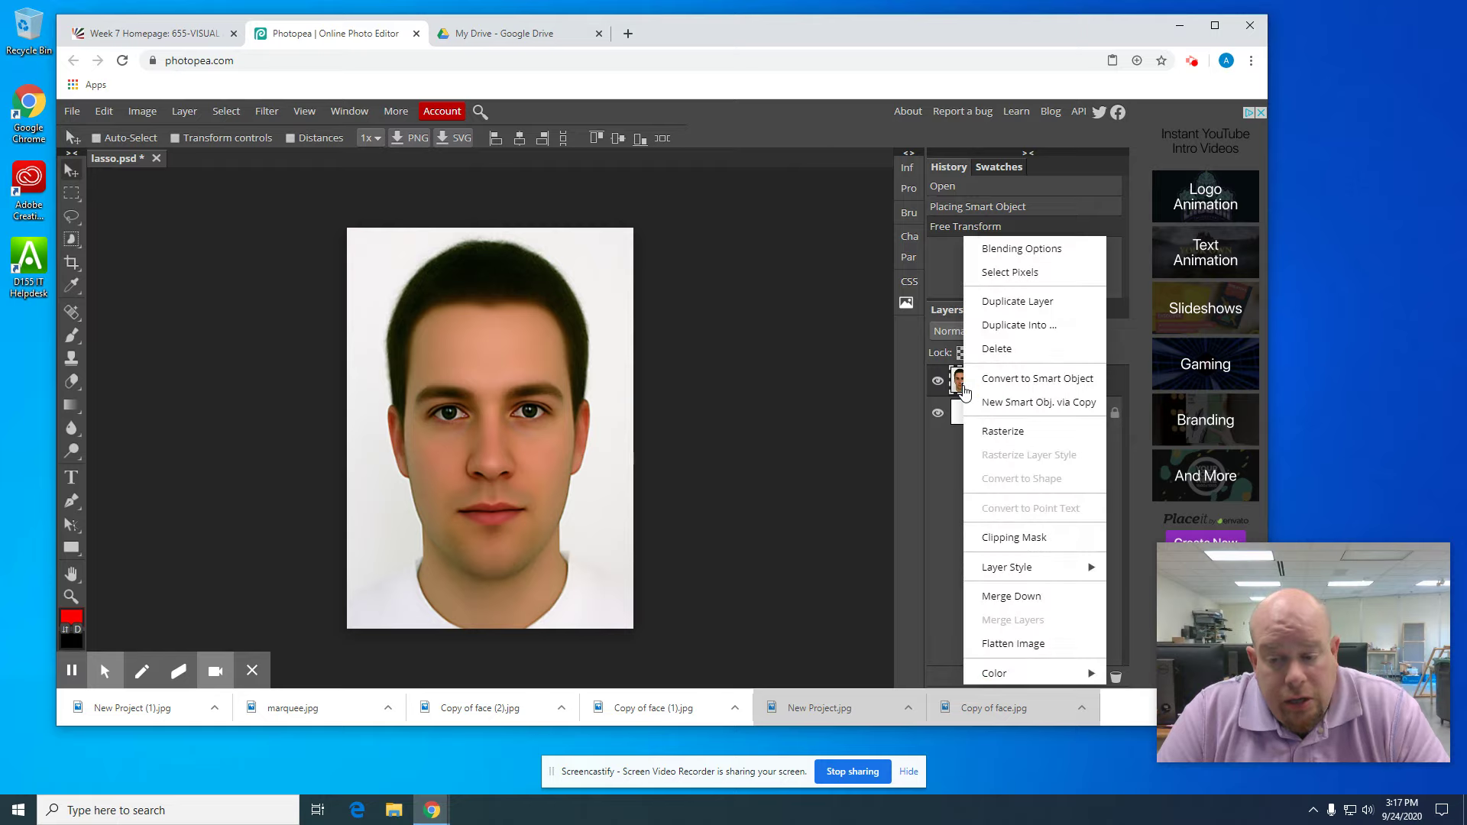
click(1002, 432)
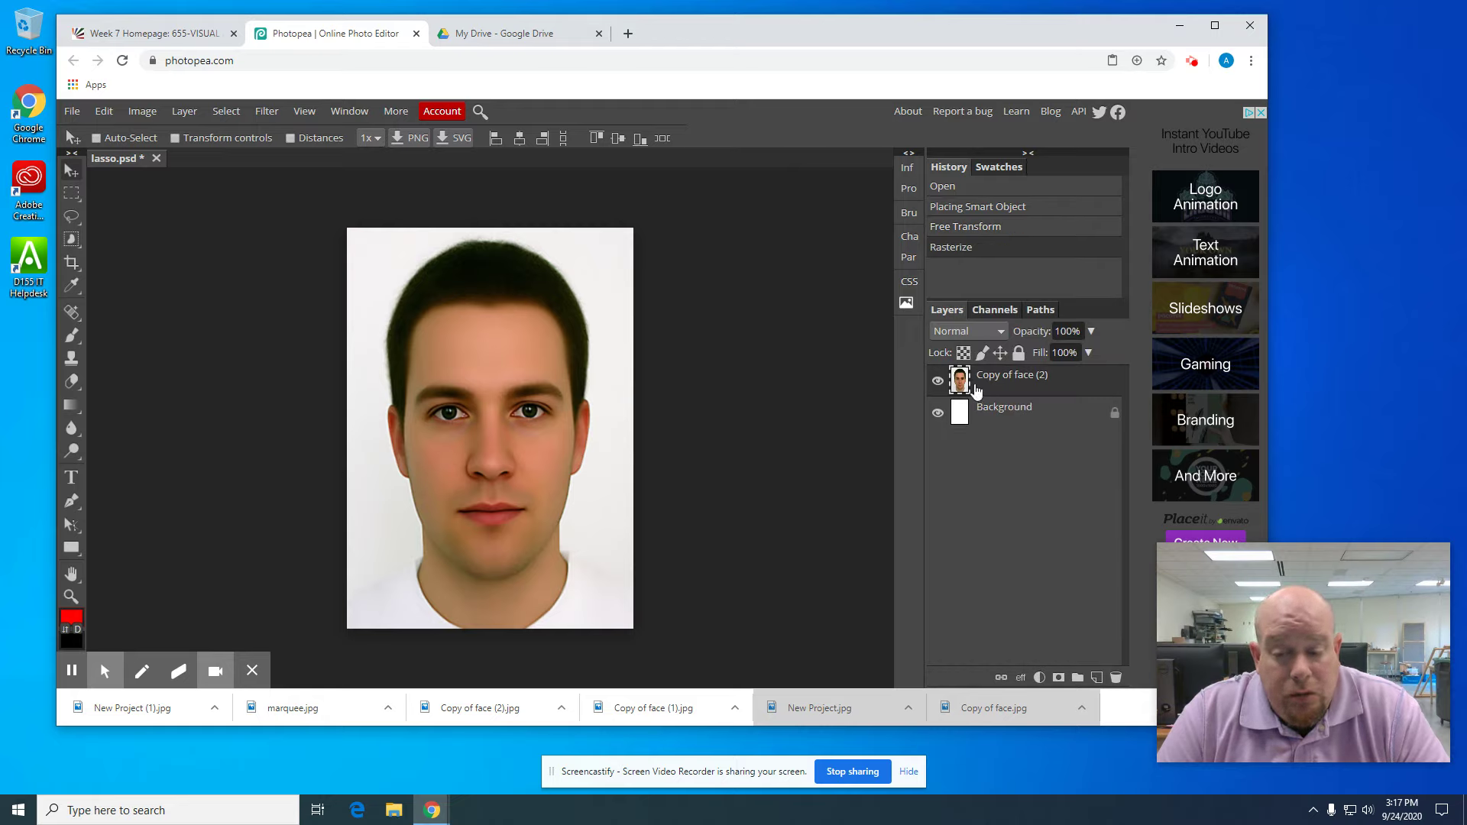
click(73, 218)
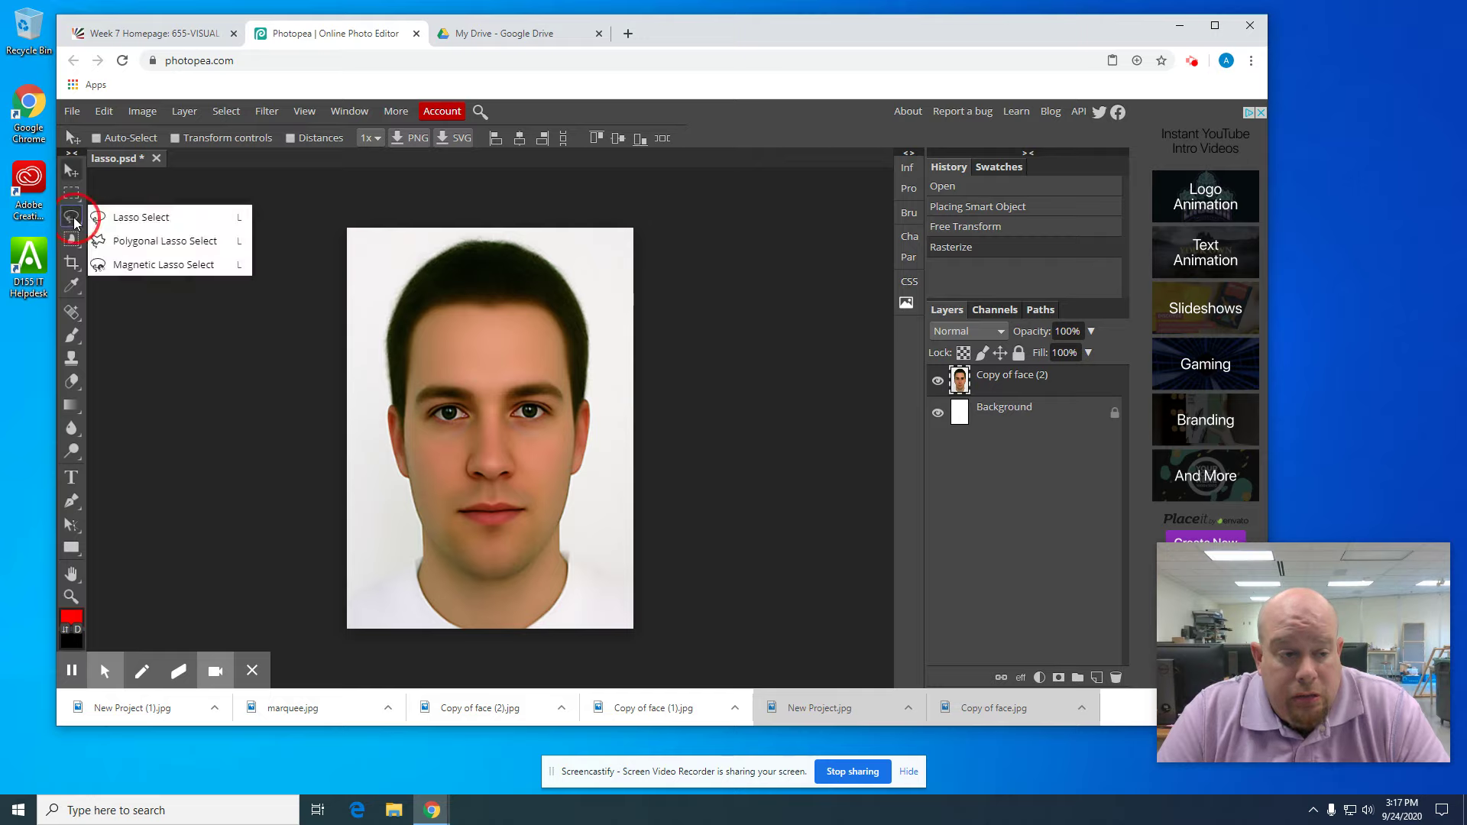
click(124, 218)
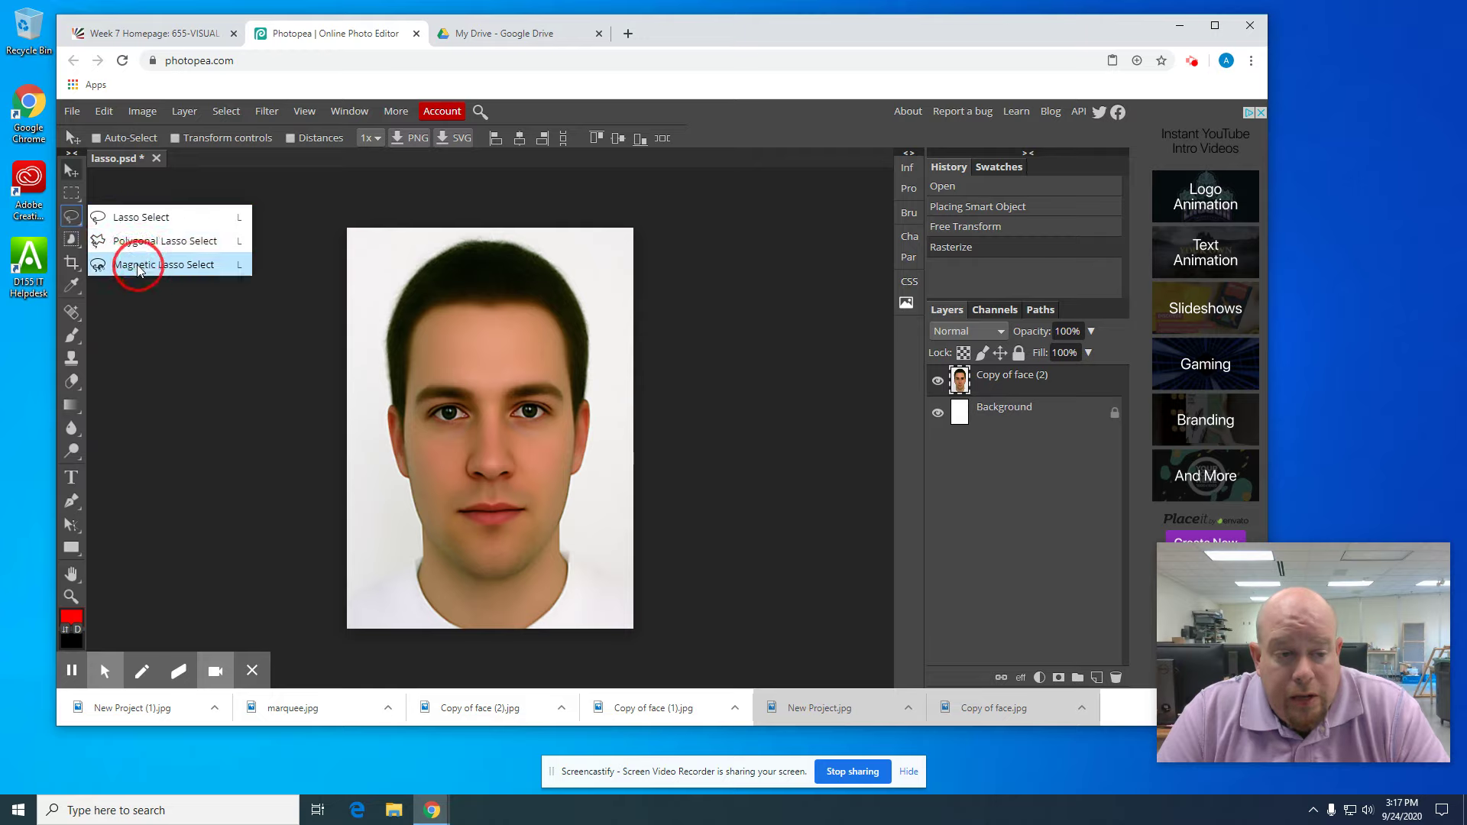
click(143, 219)
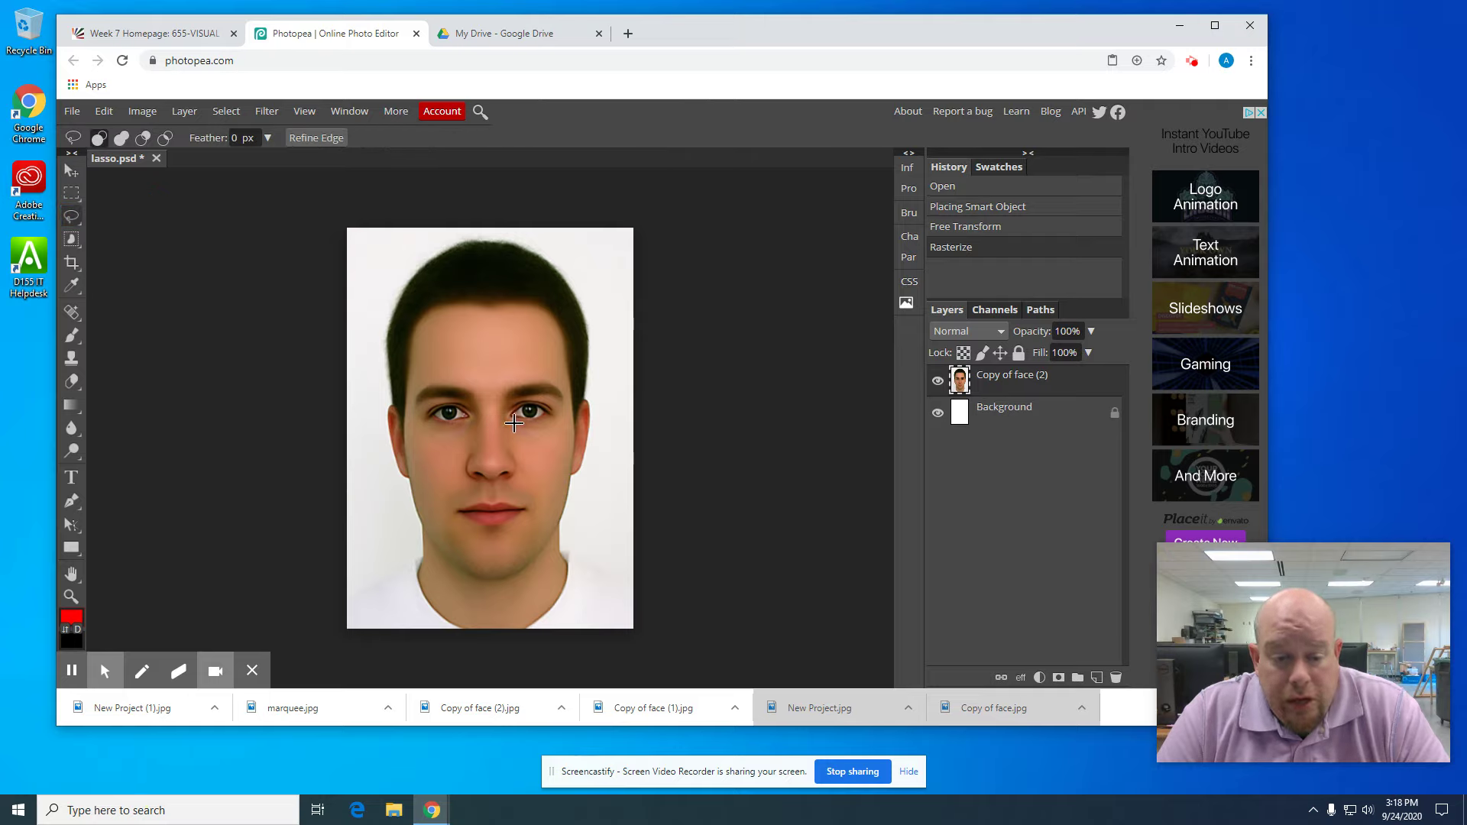
Step: Draw a freehand lasso outline around the right eye and forehead
mouse_move(501, 413)
mouse_down()
mouse_move(491, 367)
mouse_move(508, 392)
mouse_move(523, 372)
mouse_move(511, 348)
mouse_move(534, 367)
mouse_move(541, 326)
mouse_move(550, 353)
mouse_move(534, 389)
mouse_move(558, 382)
mouse_move(573, 452)
mouse_move(557, 426)
mouse_move(554, 463)
mouse_move(543, 417)
mouse_move(534, 442)
mouse_move(519, 436)
mouse_move(532, 428)
mouse_move(496, 432)
mouse_move(501, 411)
mouse_up()
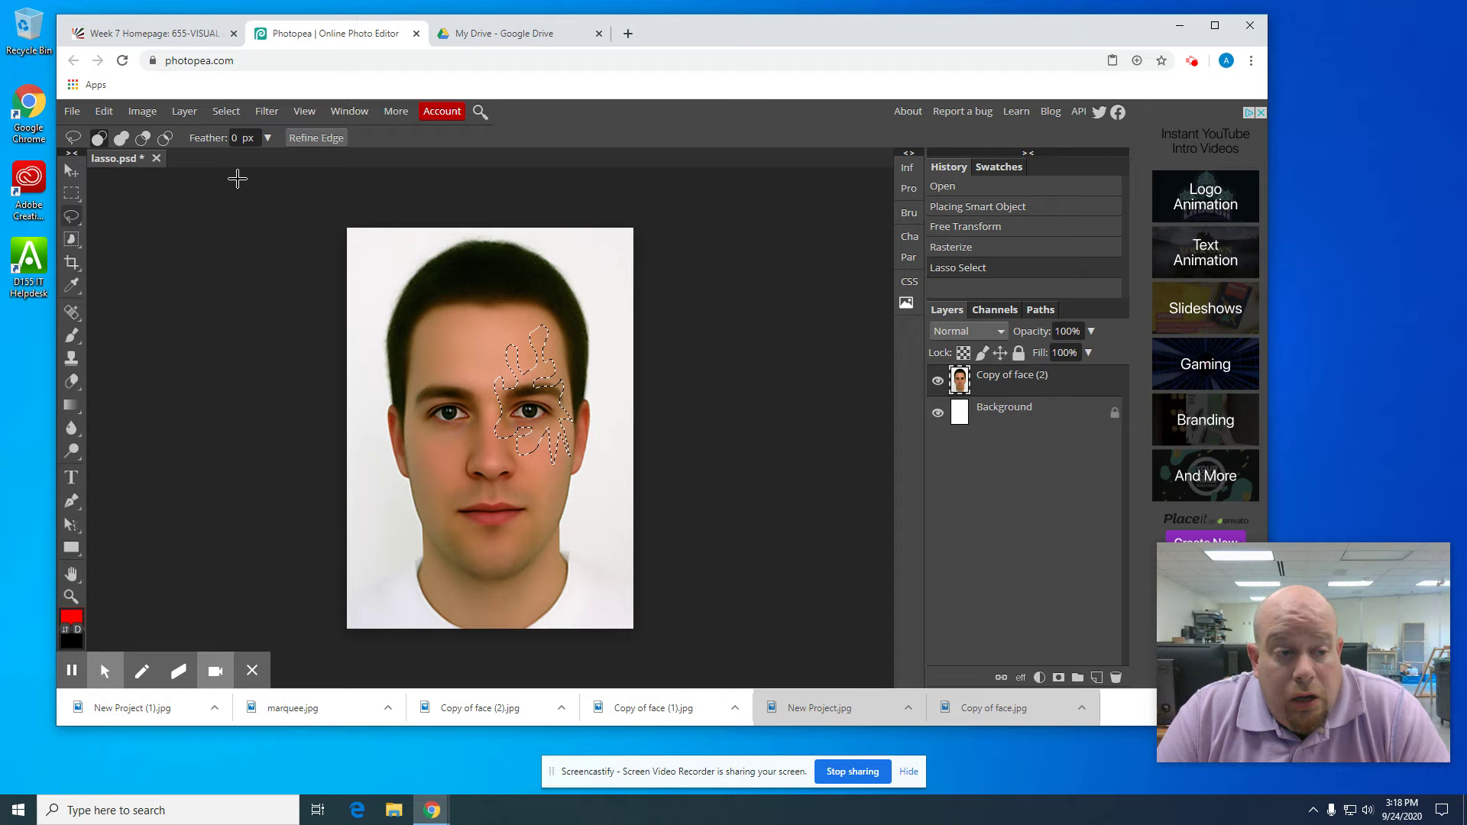
Step: Apply a colorized Black & White adjustment to the lasso patch with Red set to 30
click(139, 112)
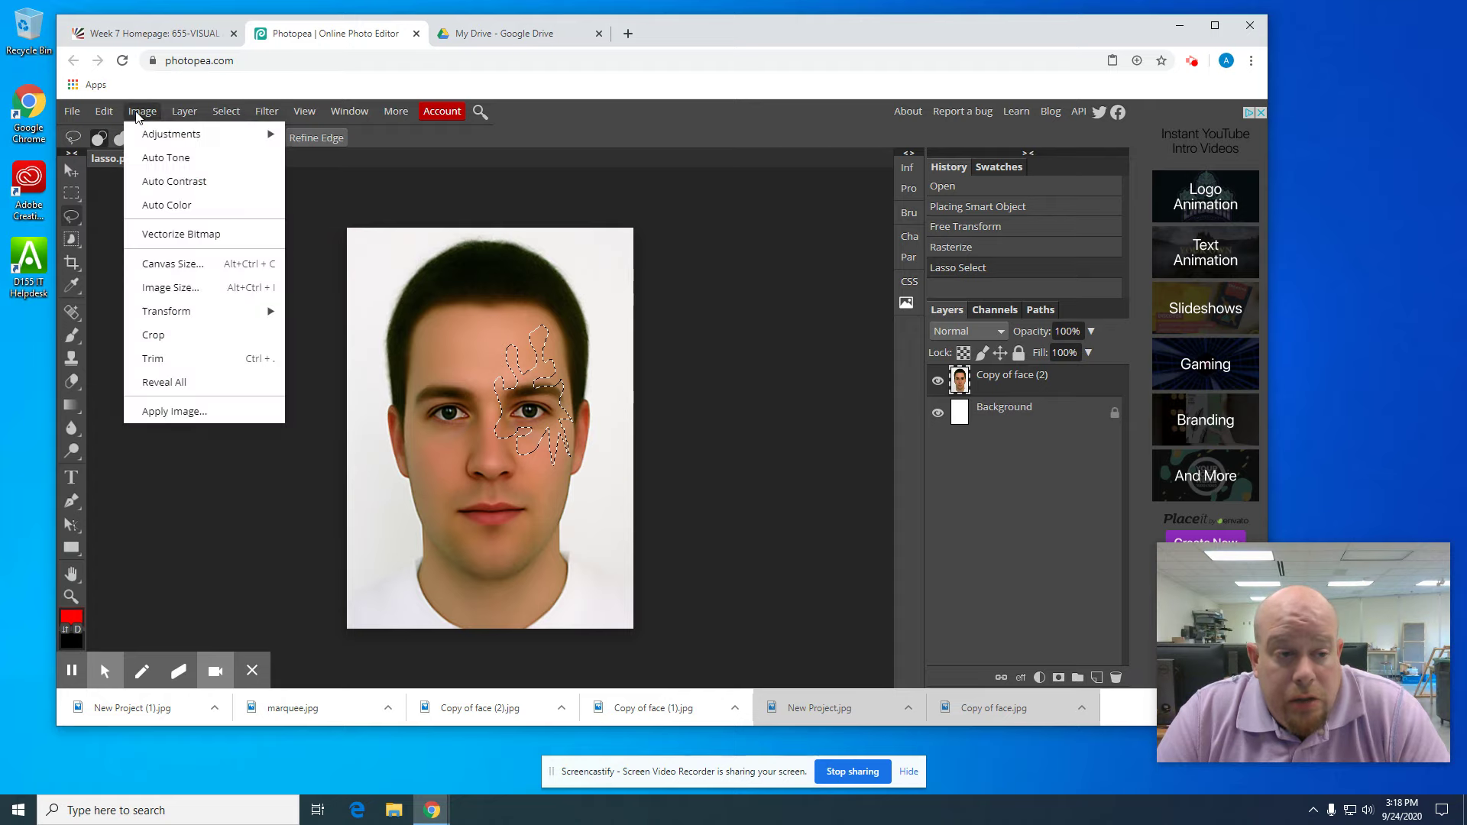
mouse_move(154, 128)
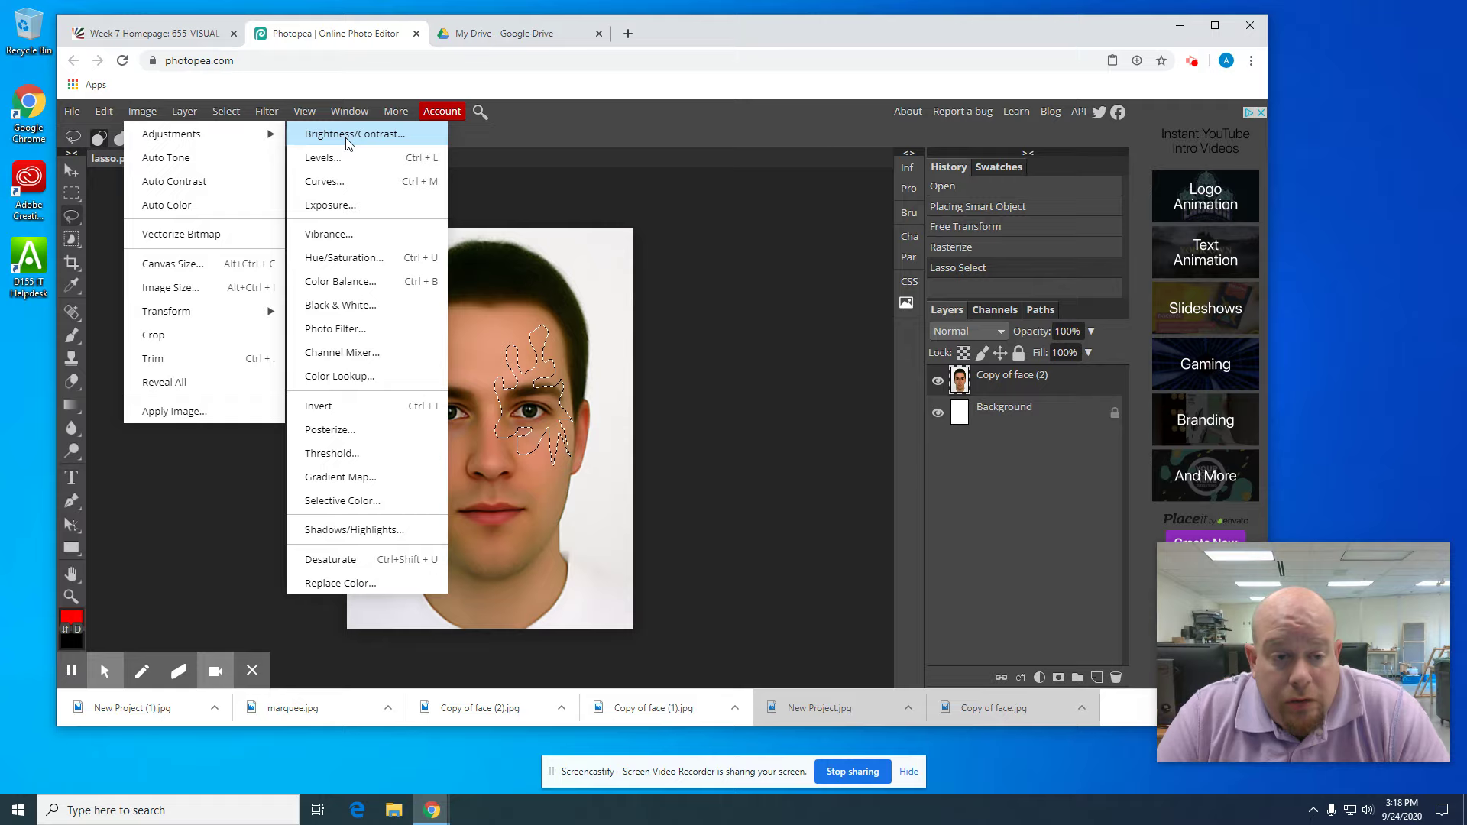
click(348, 306)
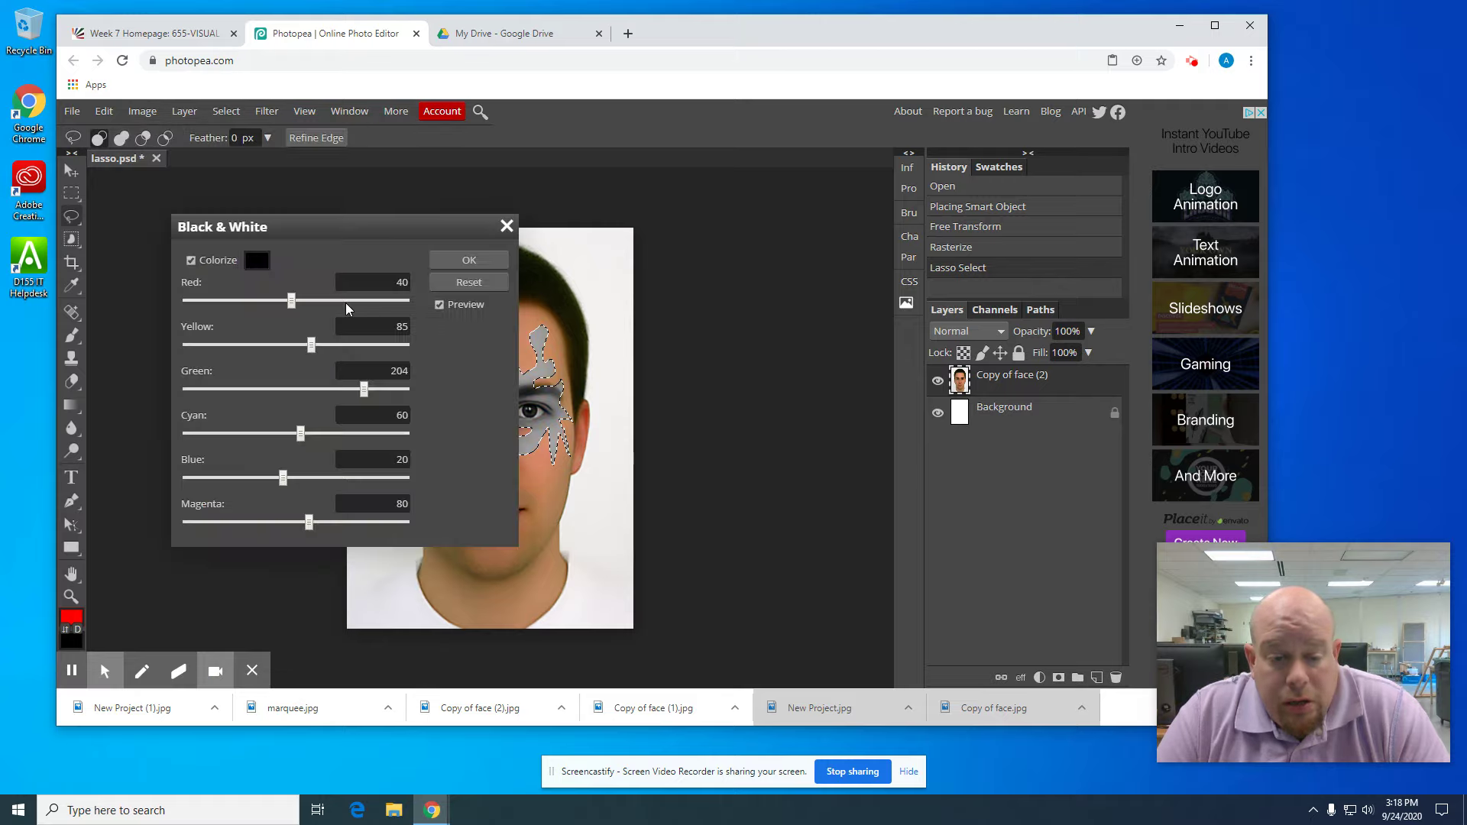
drag(370, 229, 870, 200)
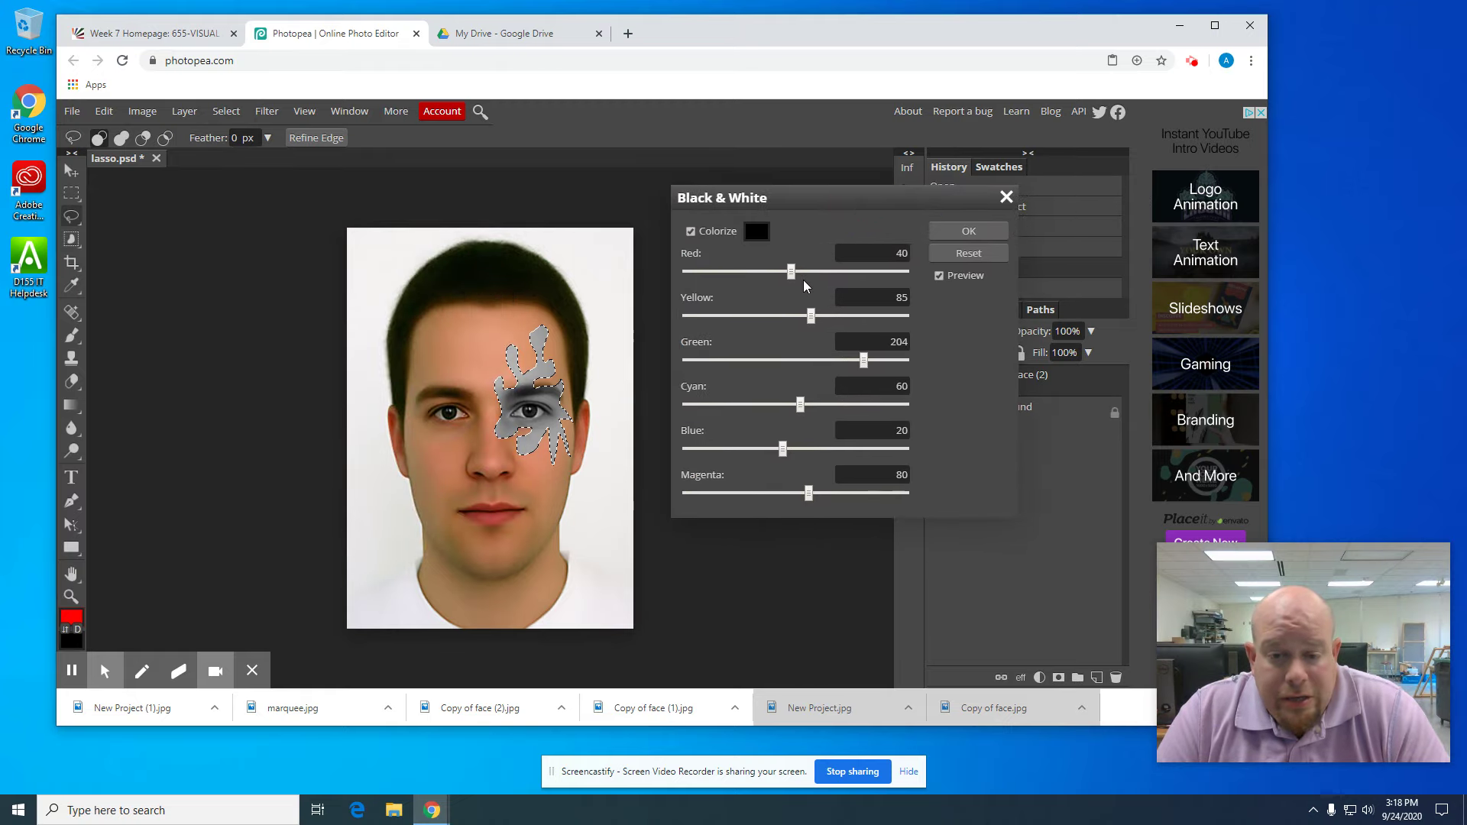
mouse_move(791, 276)
mouse_down()
mouse_move(773, 276)
mouse_move(866, 281)
mouse_move(800, 287)
mouse_up()
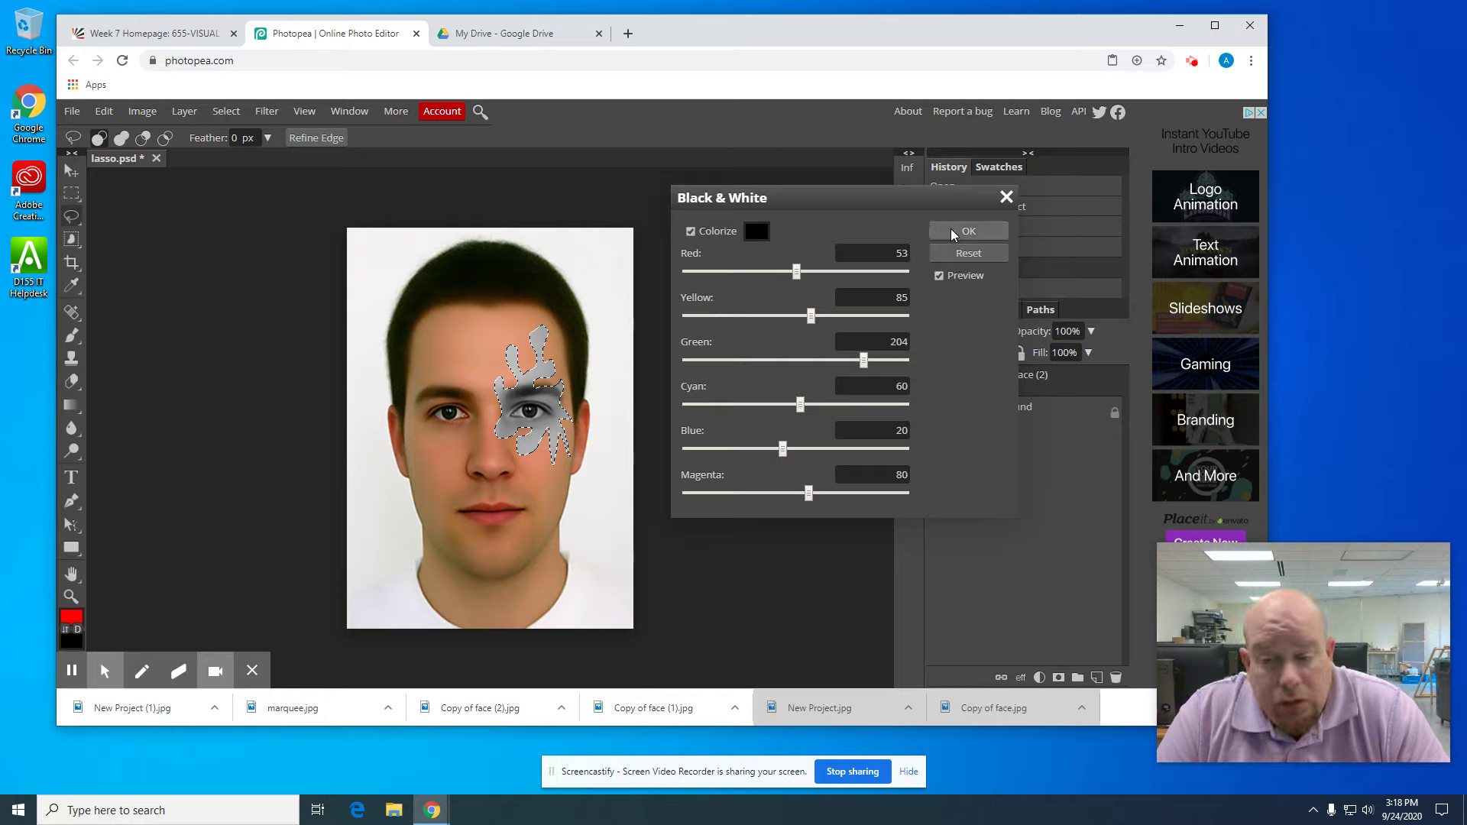
click(765, 271)
click(680, 281)
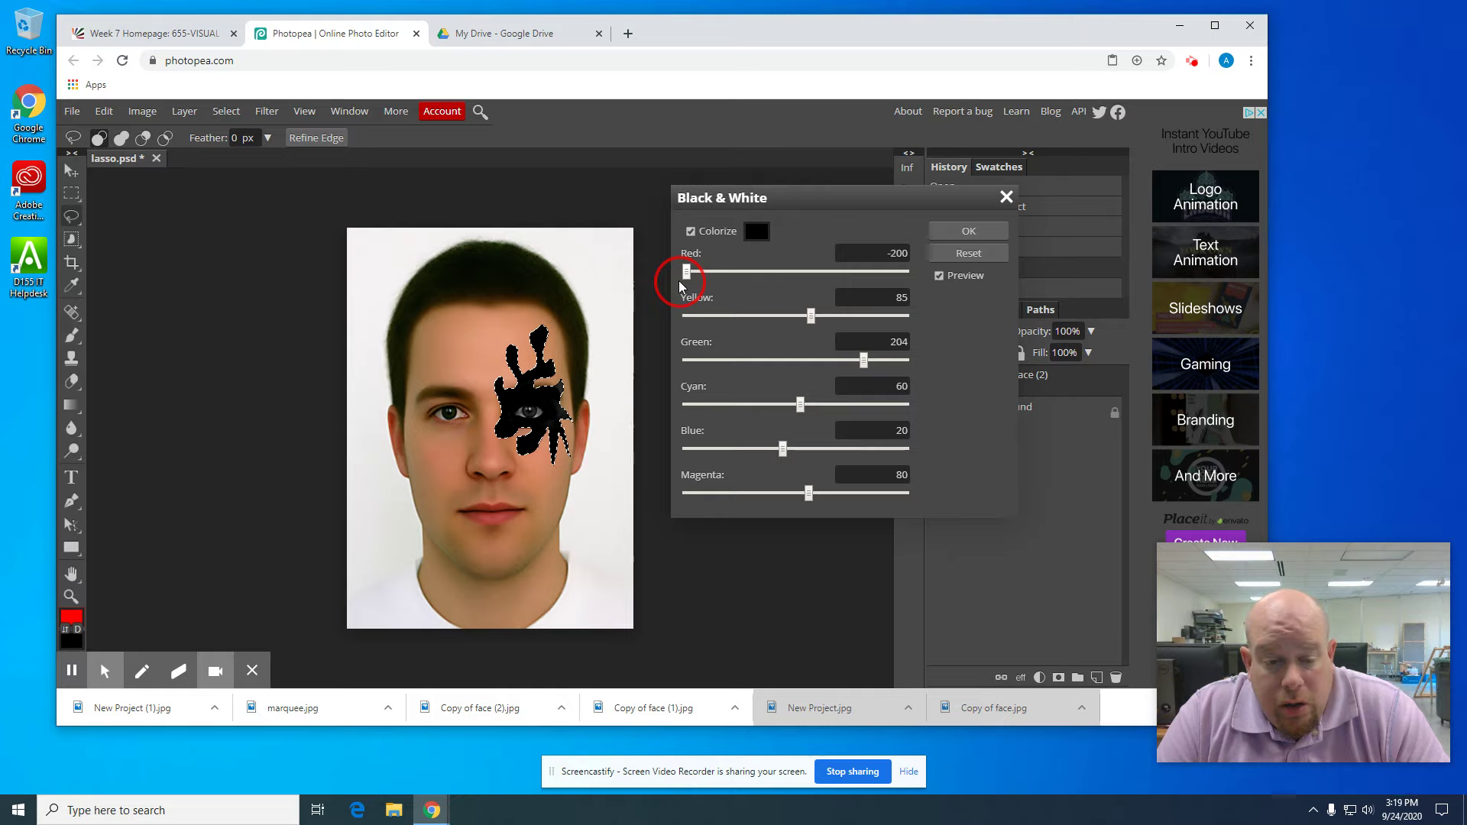
drag(679, 282, 690, 287)
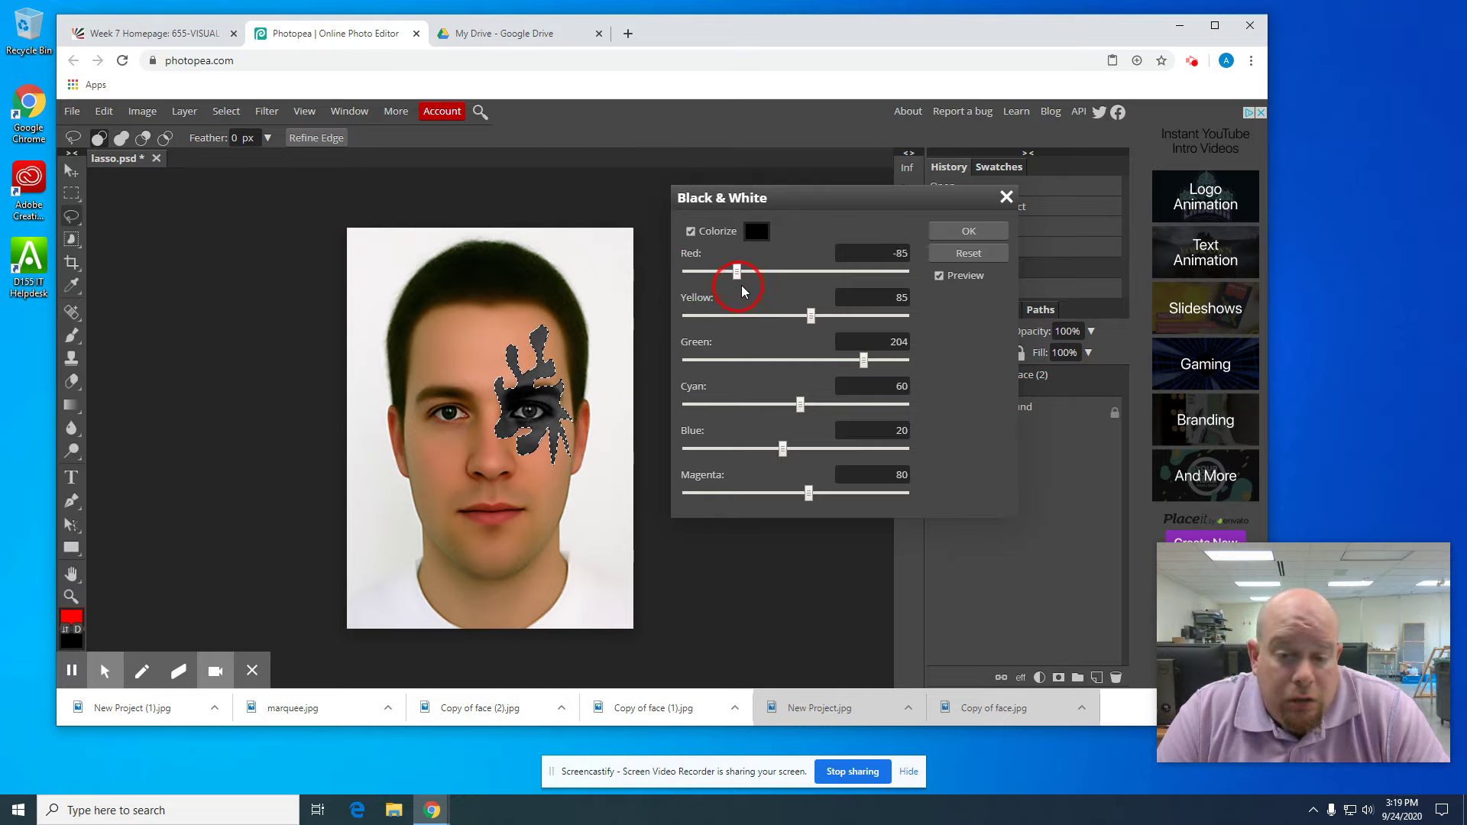
drag(742, 291, 788, 293)
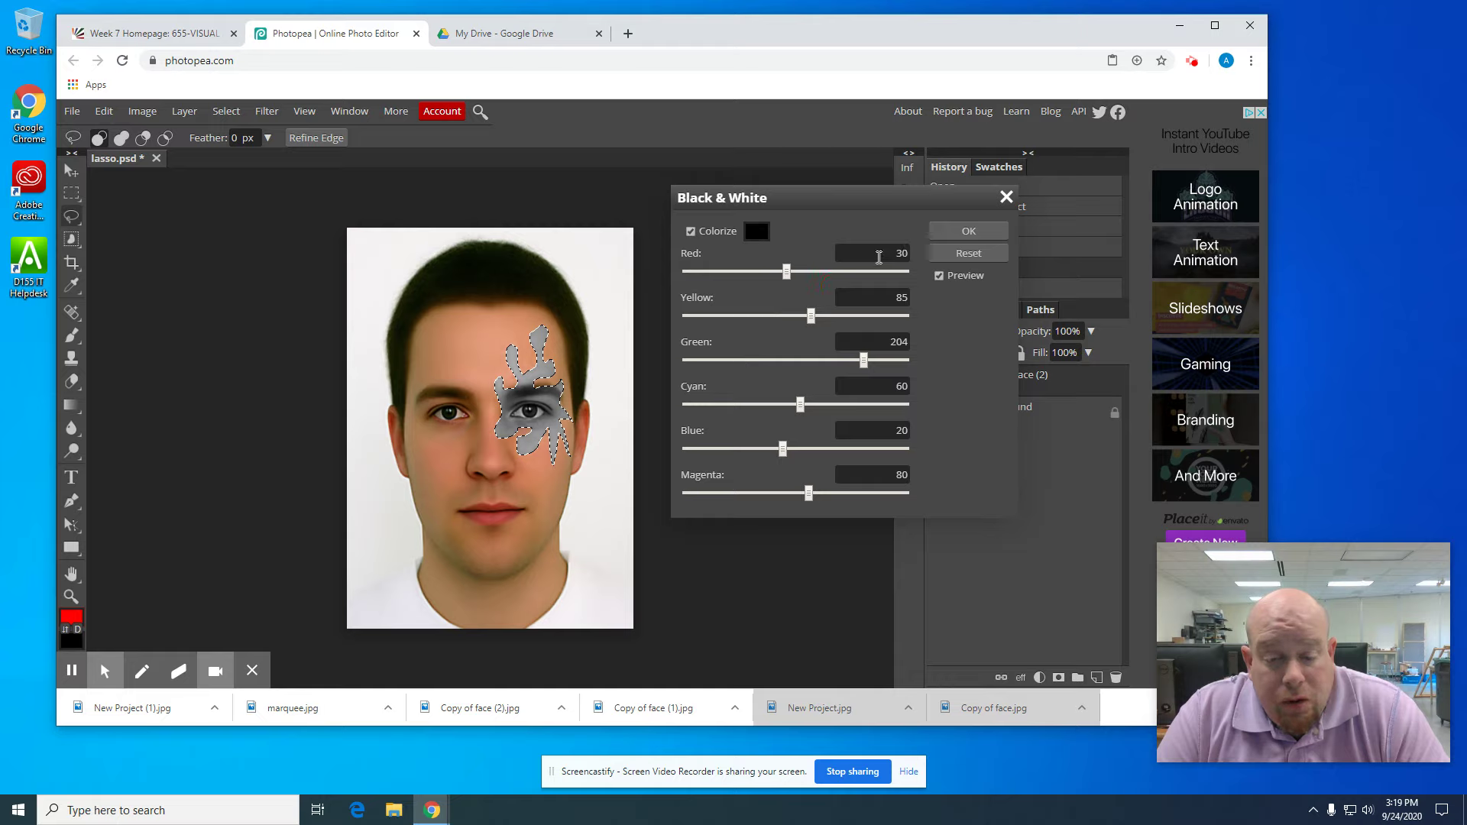
click(981, 237)
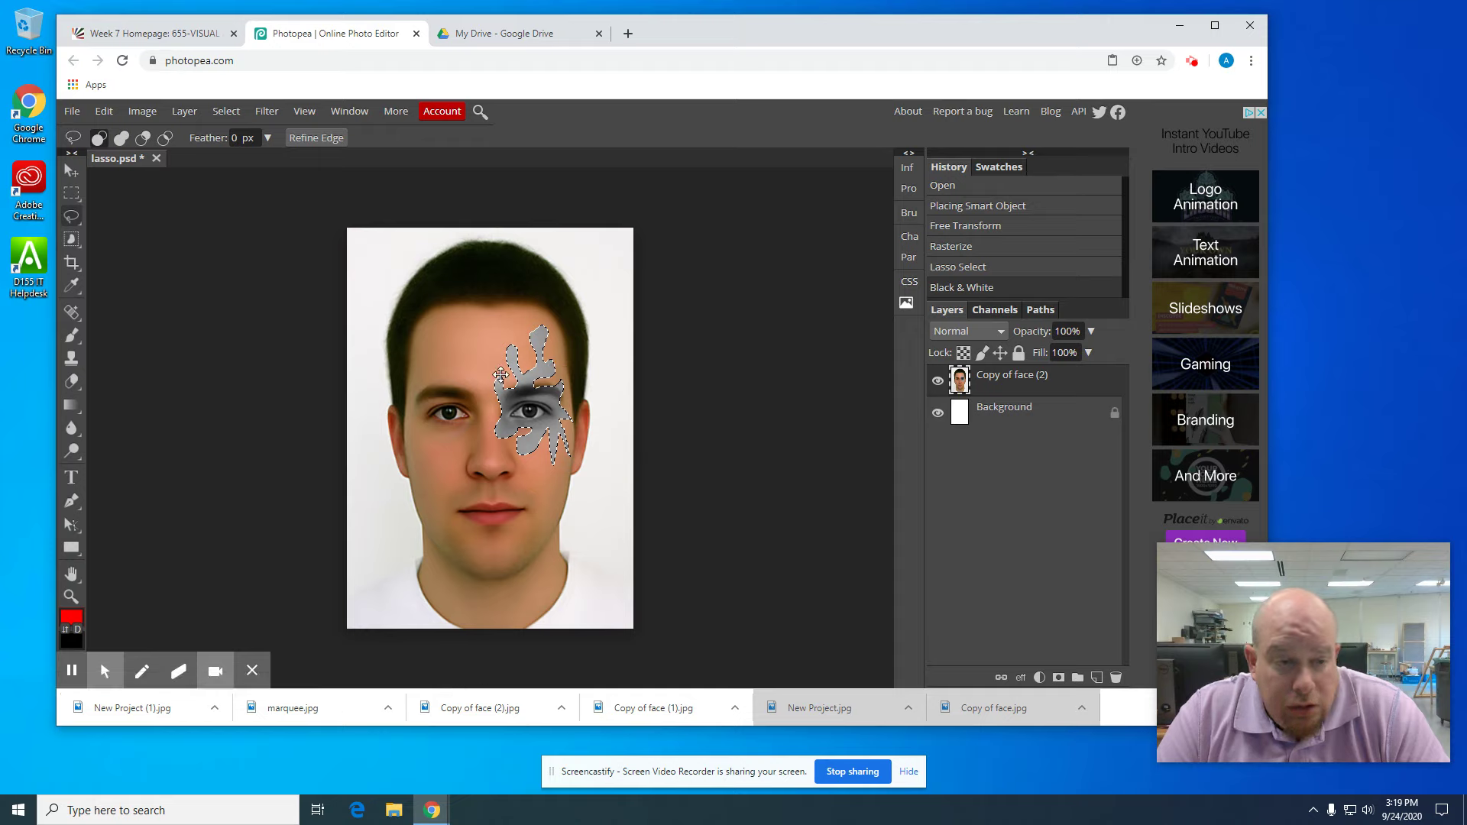
click(234, 114)
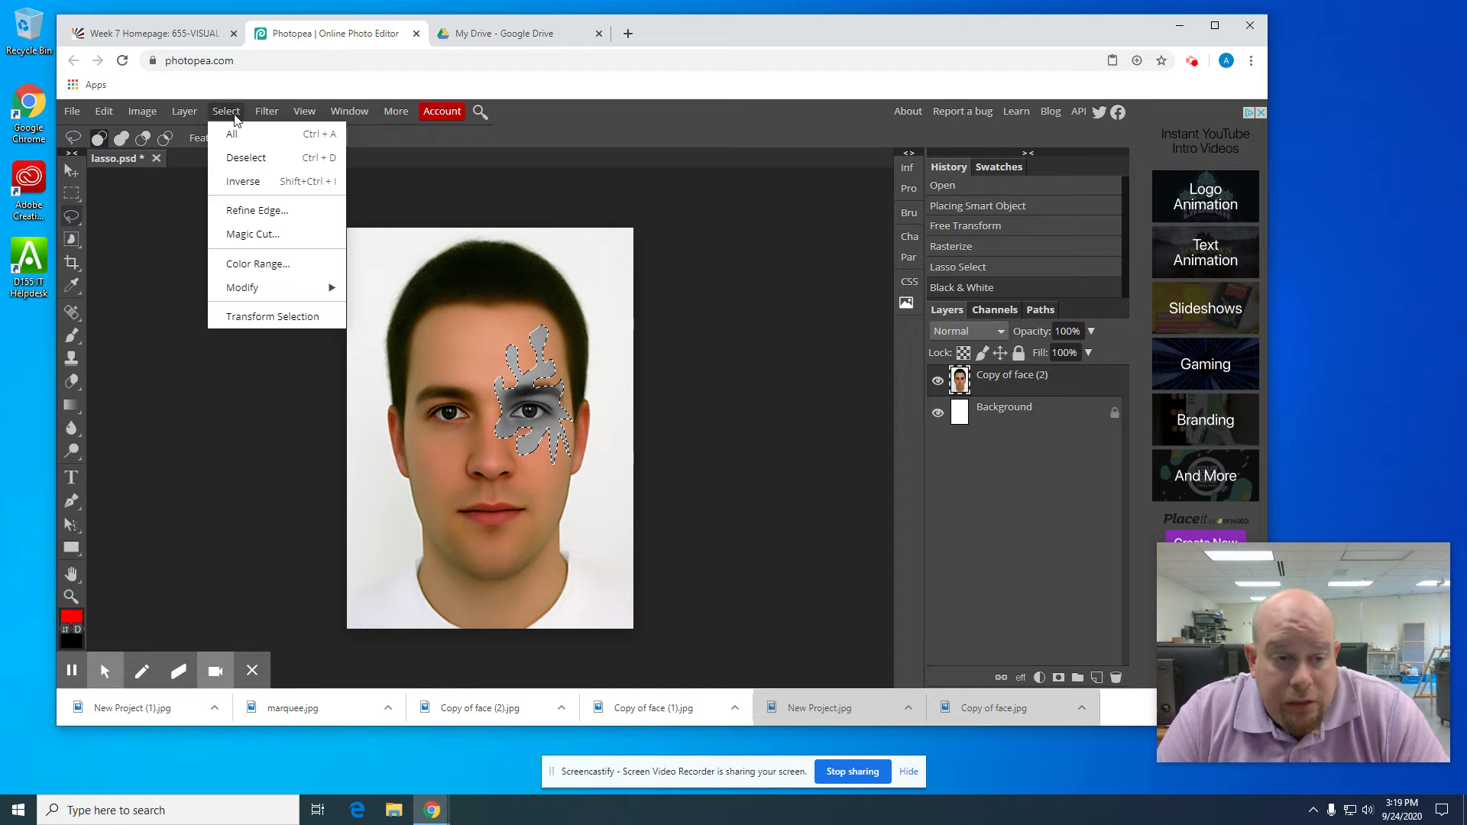
Step: Deselect the tinted gray-blue patch over the right eye
click(239, 159)
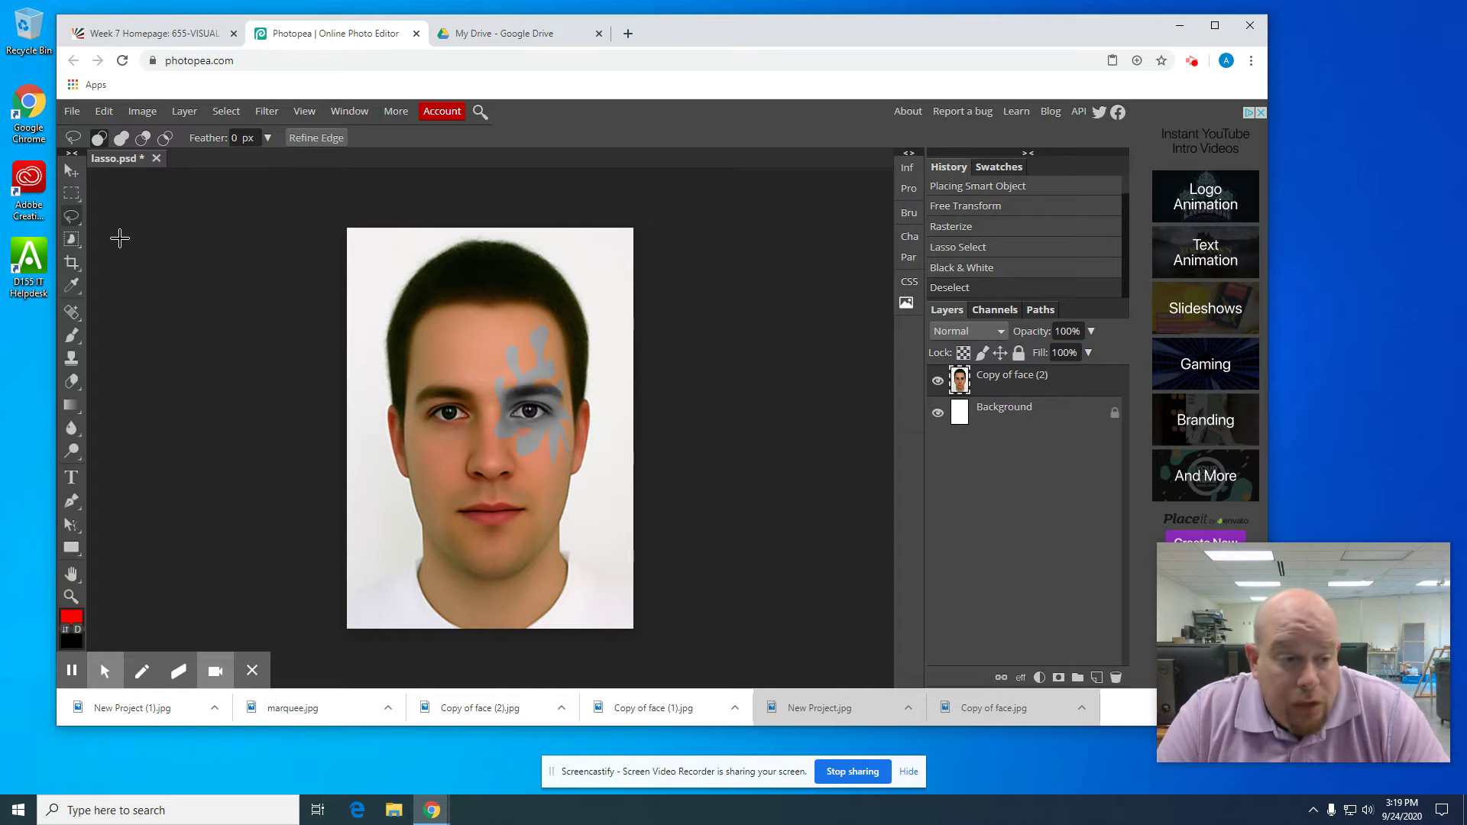
drag(75, 220, 124, 247)
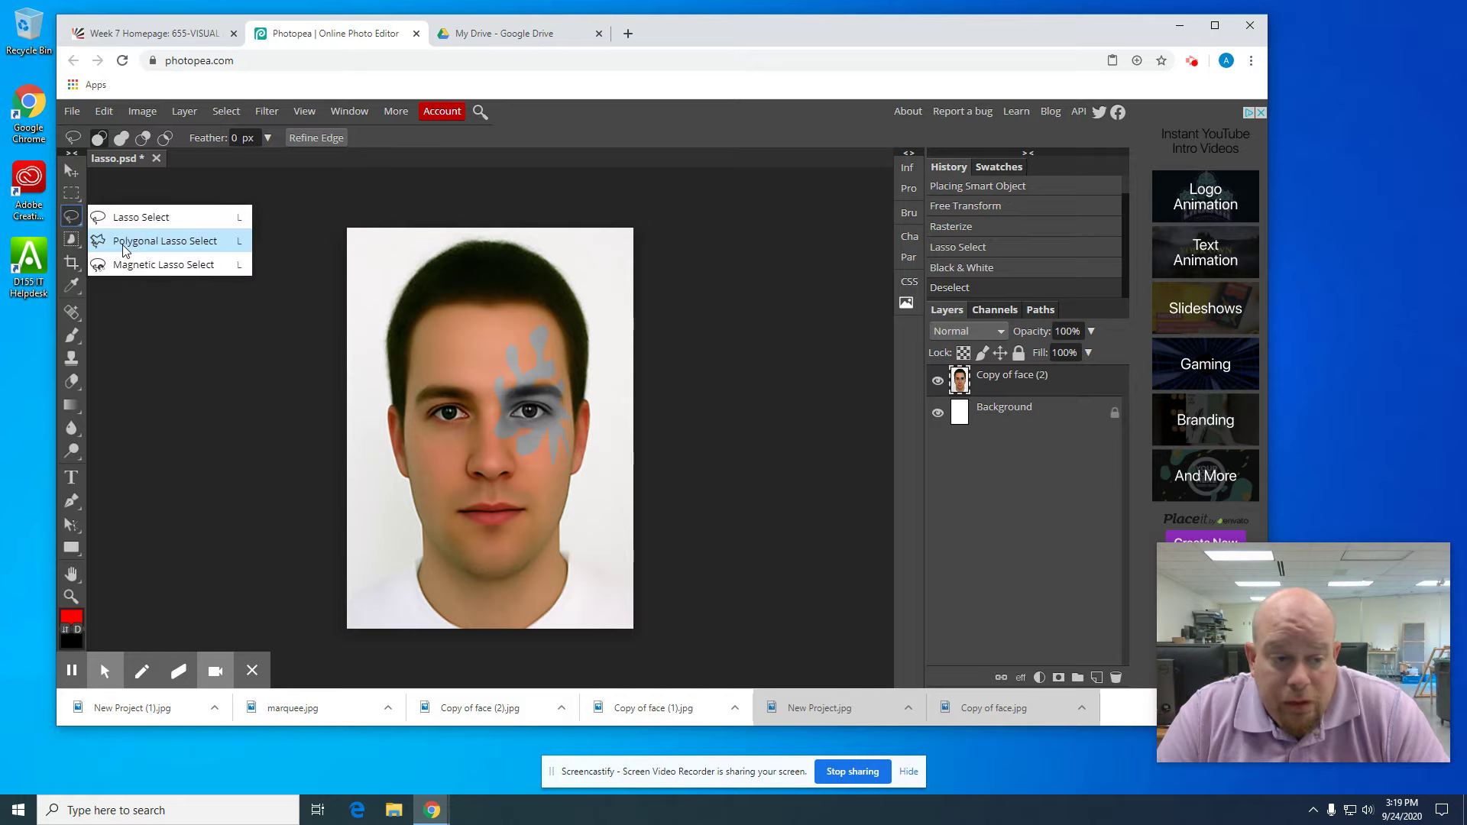
Step: With Polygonal Lasso, outline the star's upper spikes across the forehead and left brow
click(124, 249)
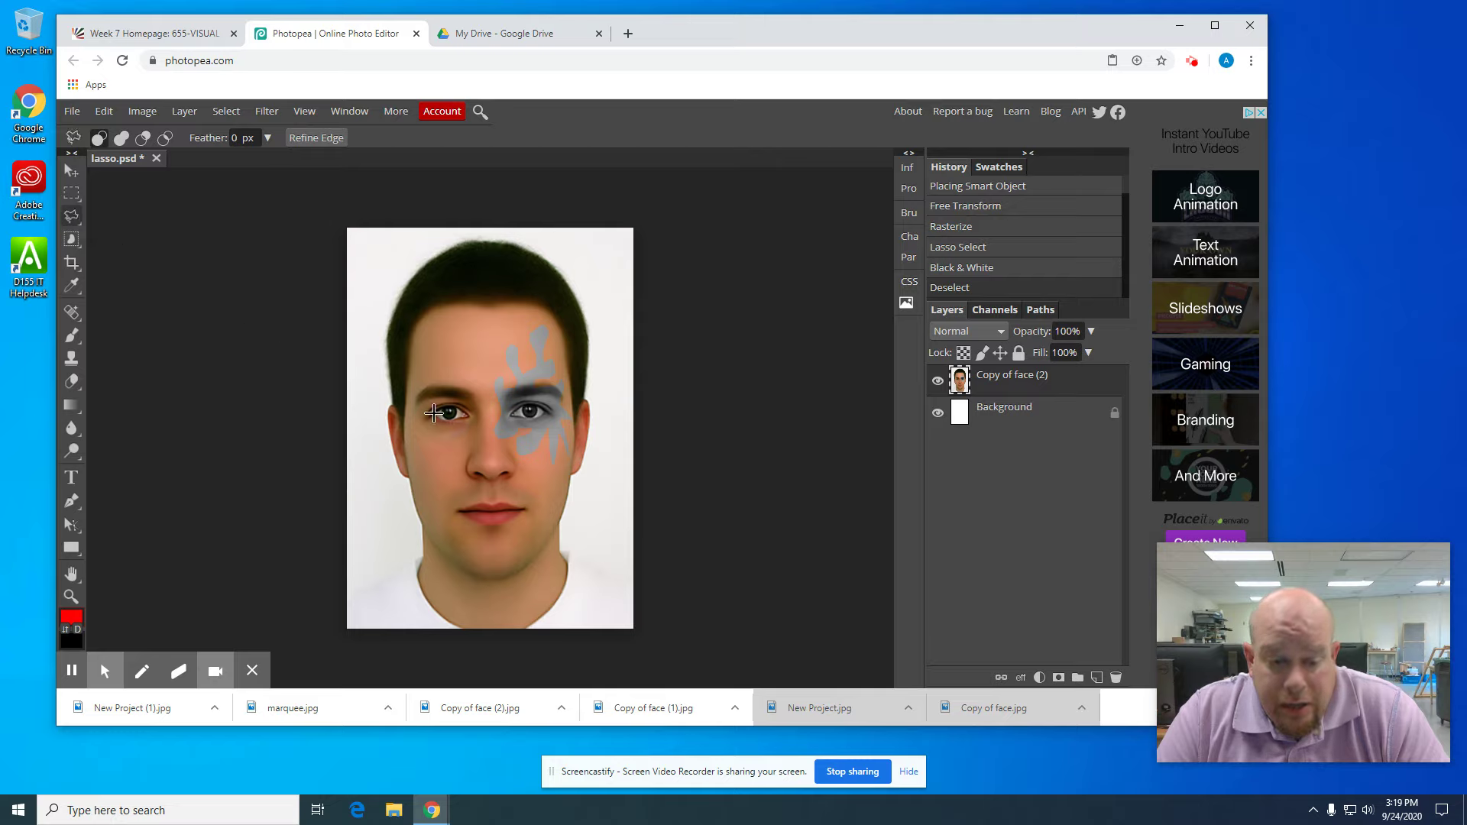
click(476, 415)
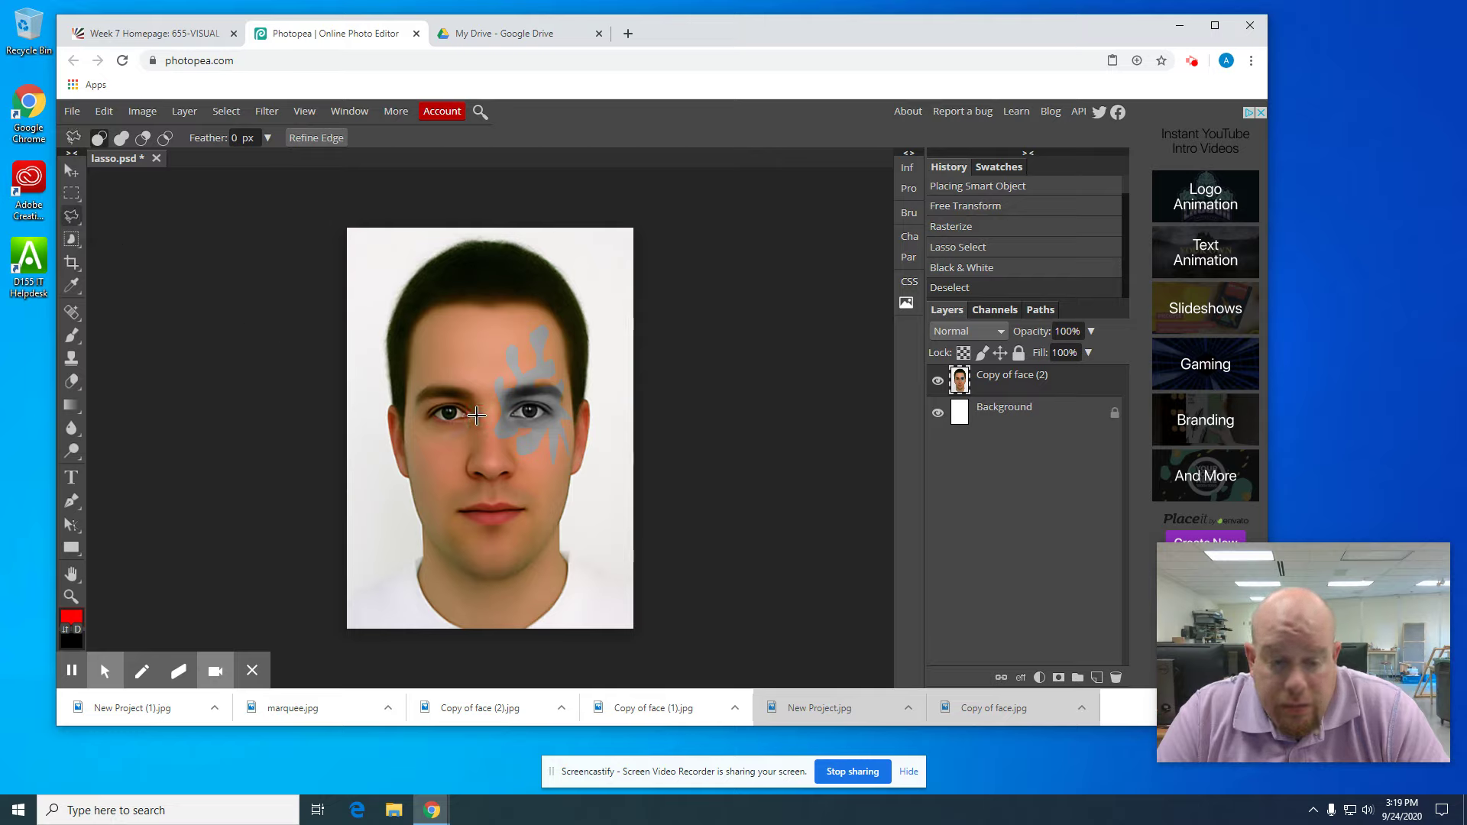
click(490, 359)
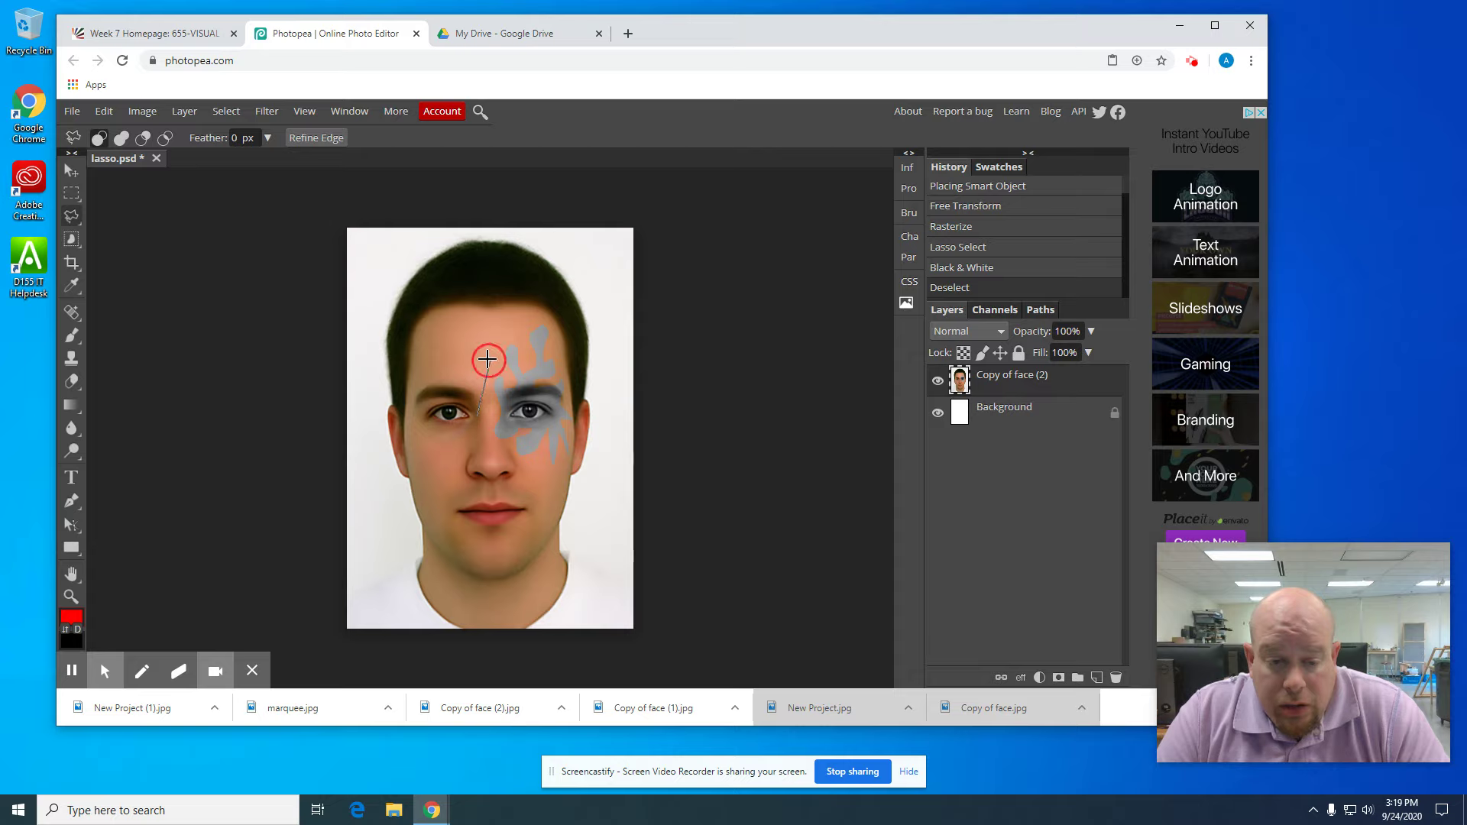
click(468, 394)
click(466, 330)
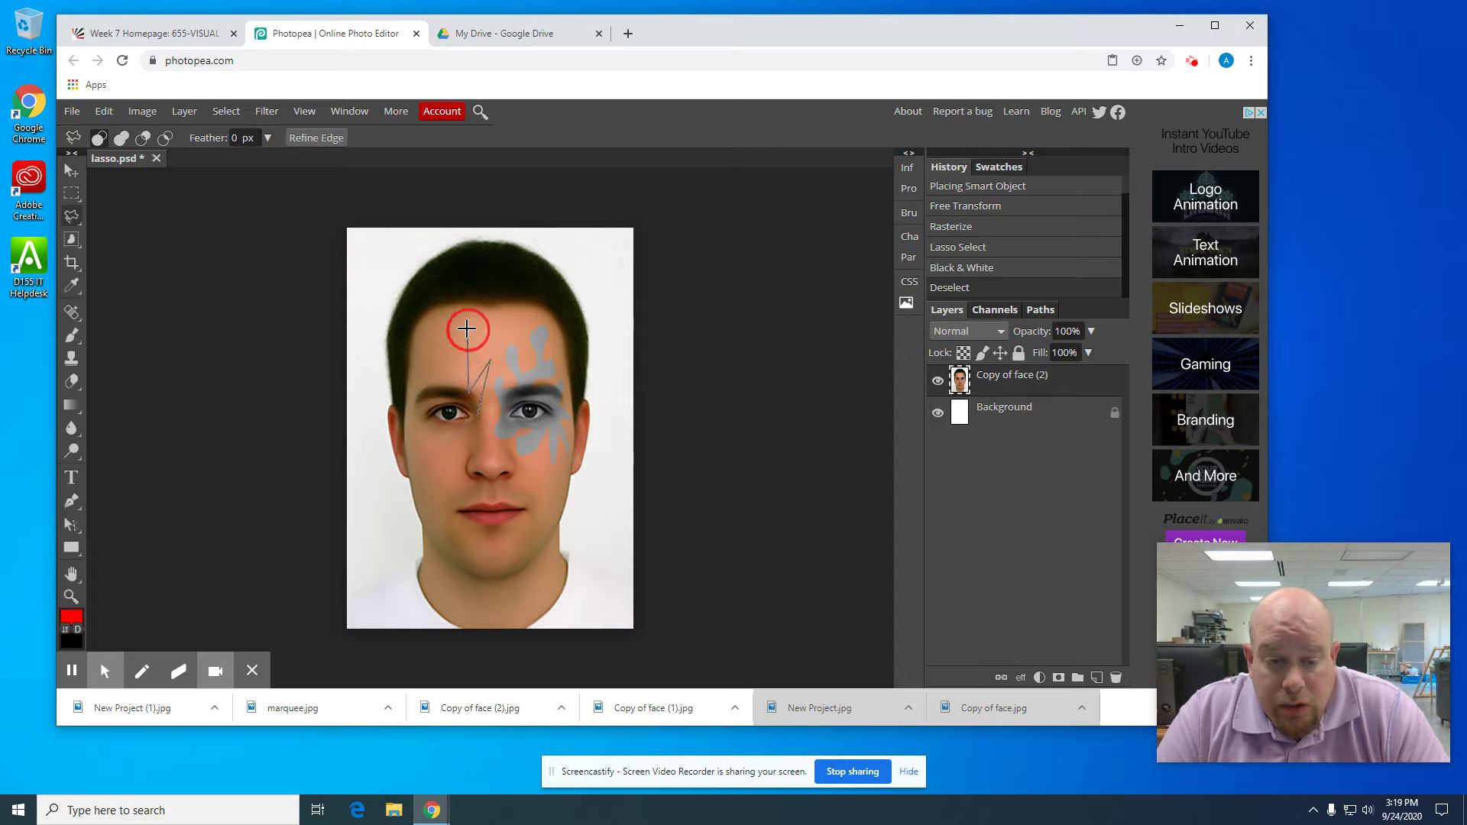
click(452, 388)
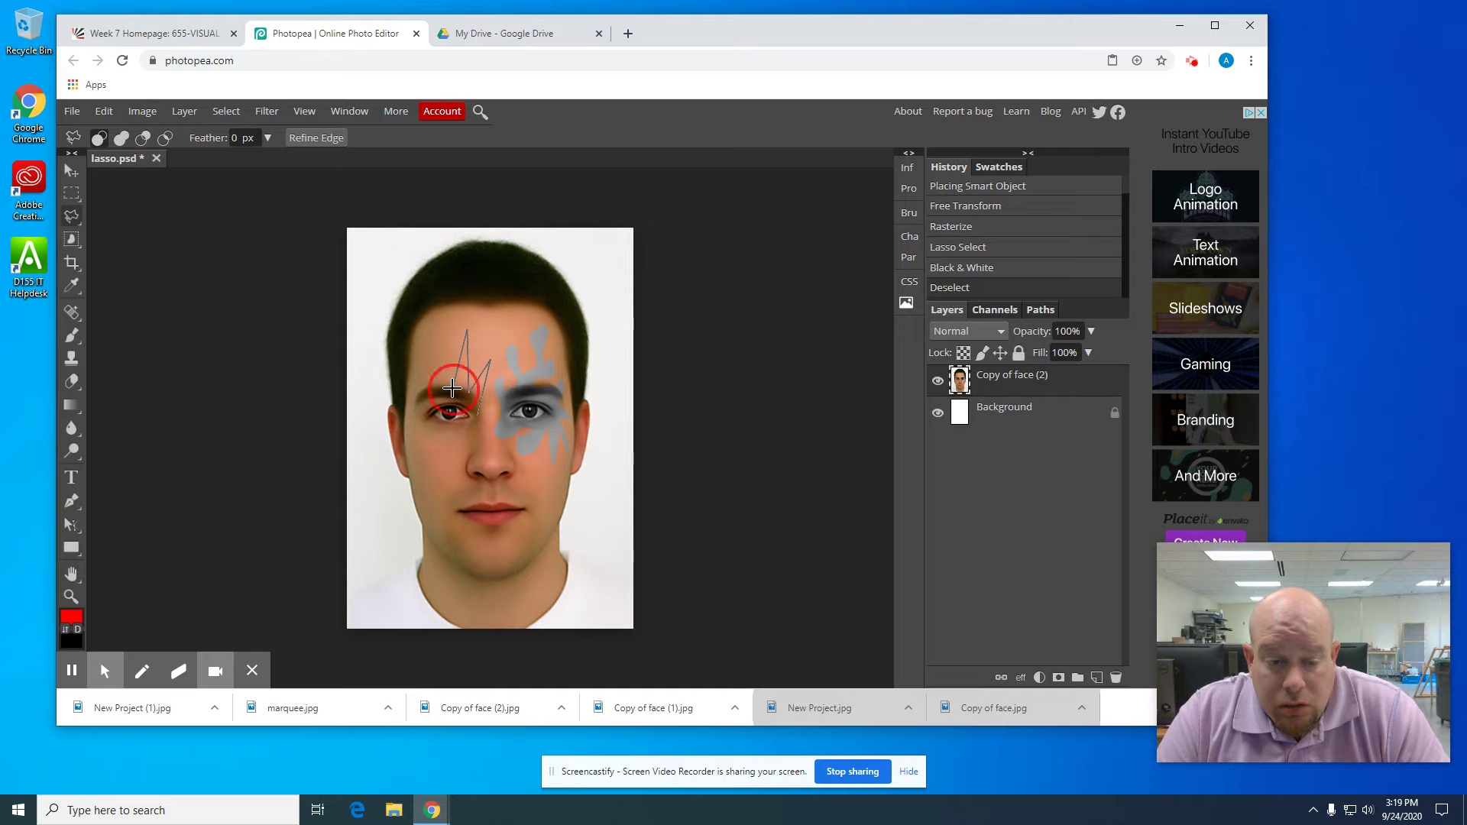
click(440, 343)
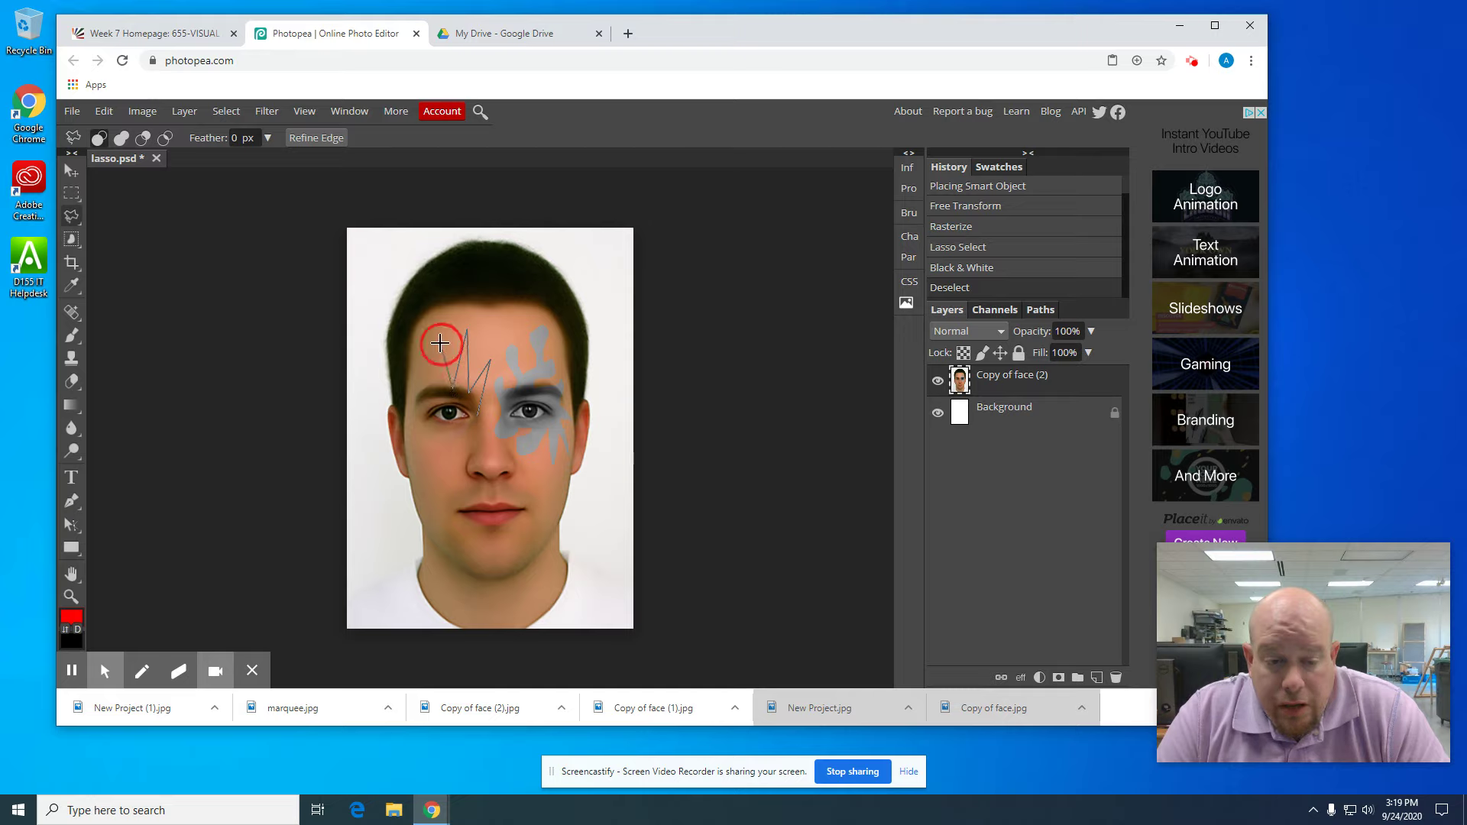
click(438, 385)
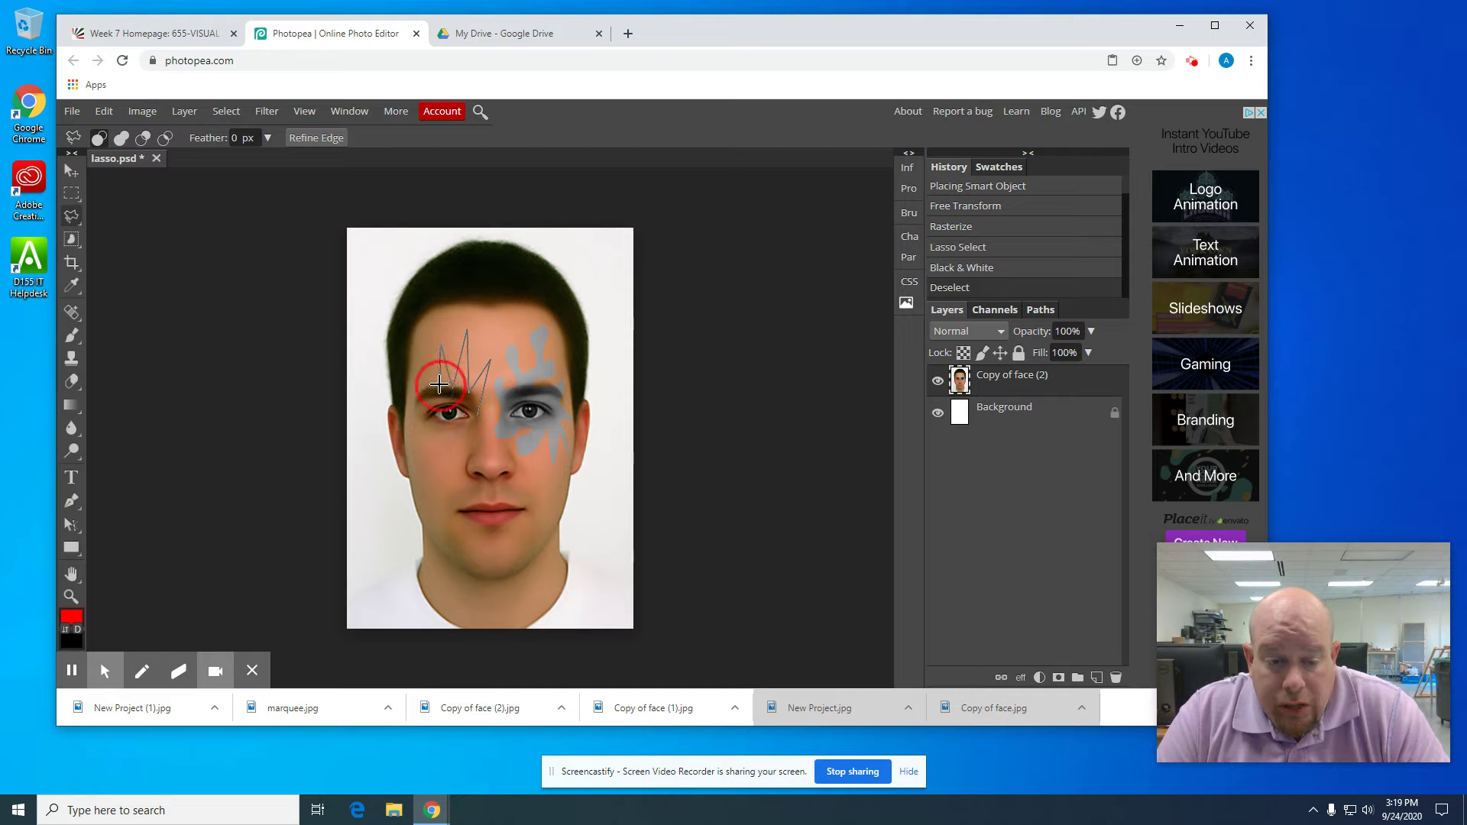
click(416, 352)
click(412, 383)
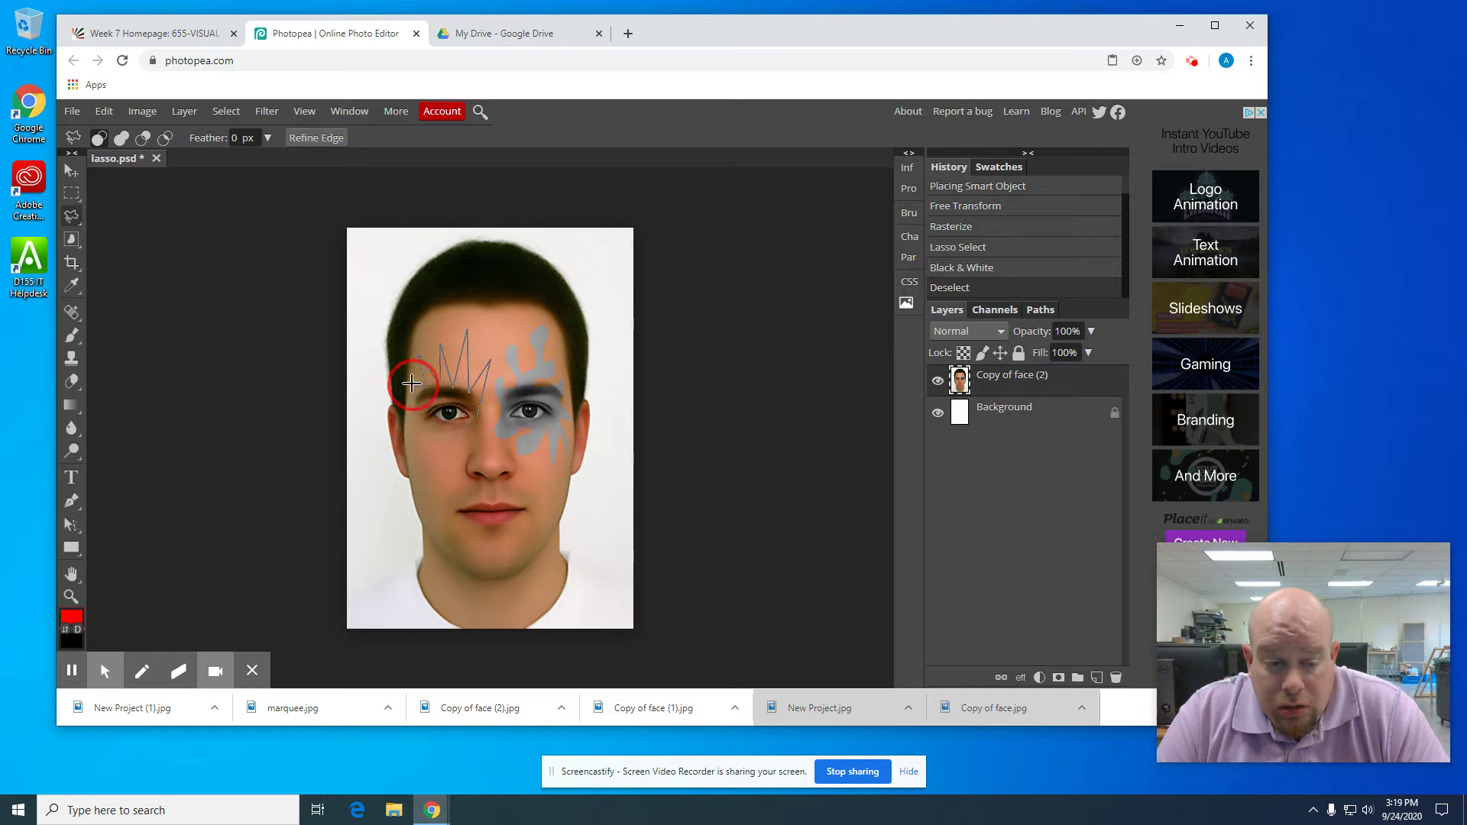
click(414, 388)
click(414, 403)
click(425, 402)
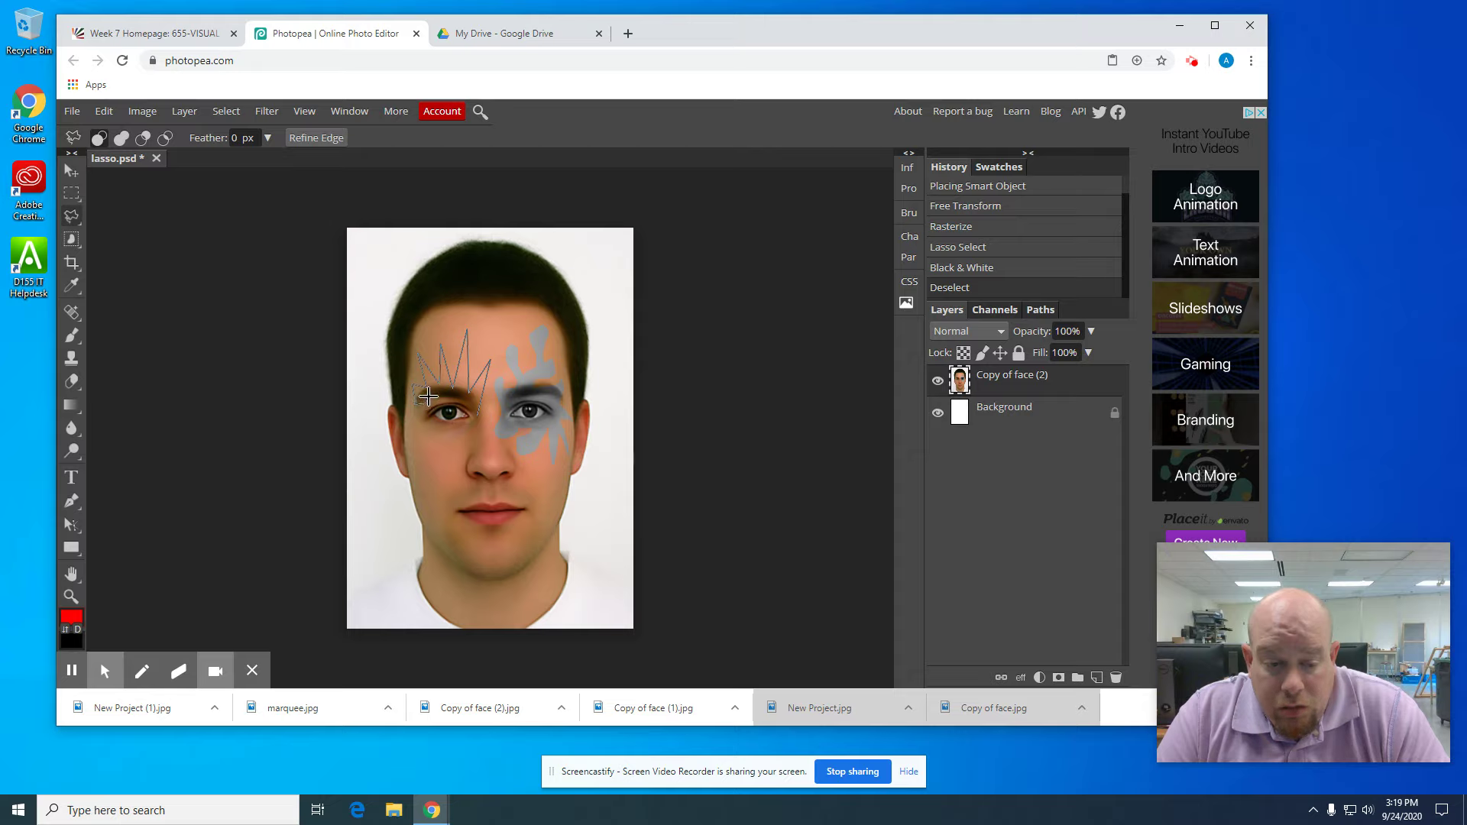
click(430, 404)
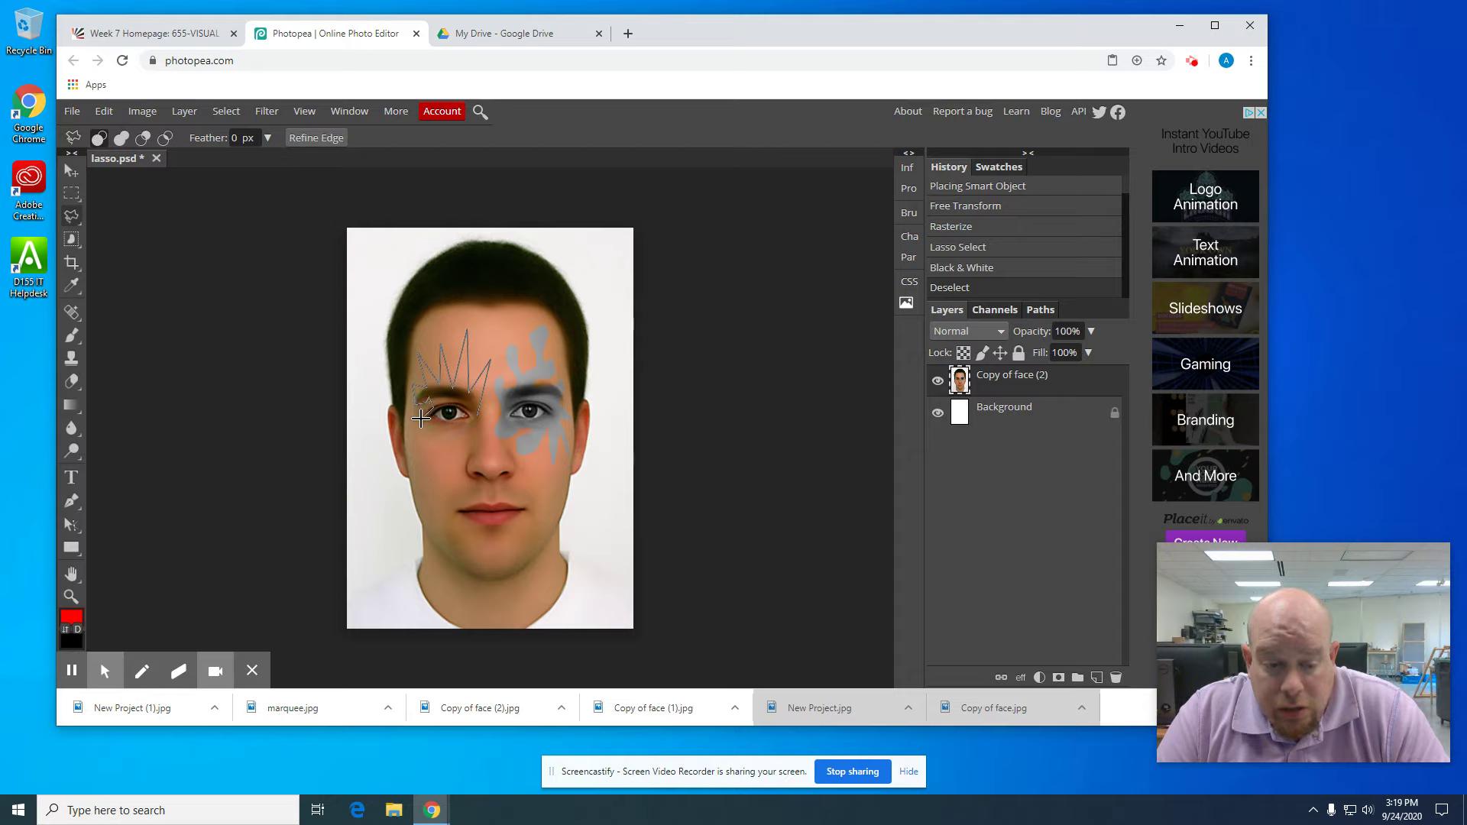
Step: Add the star's spikes down the left cheek and close the outline into a selection
click(414, 442)
click(425, 475)
click(427, 441)
click(436, 422)
click(441, 431)
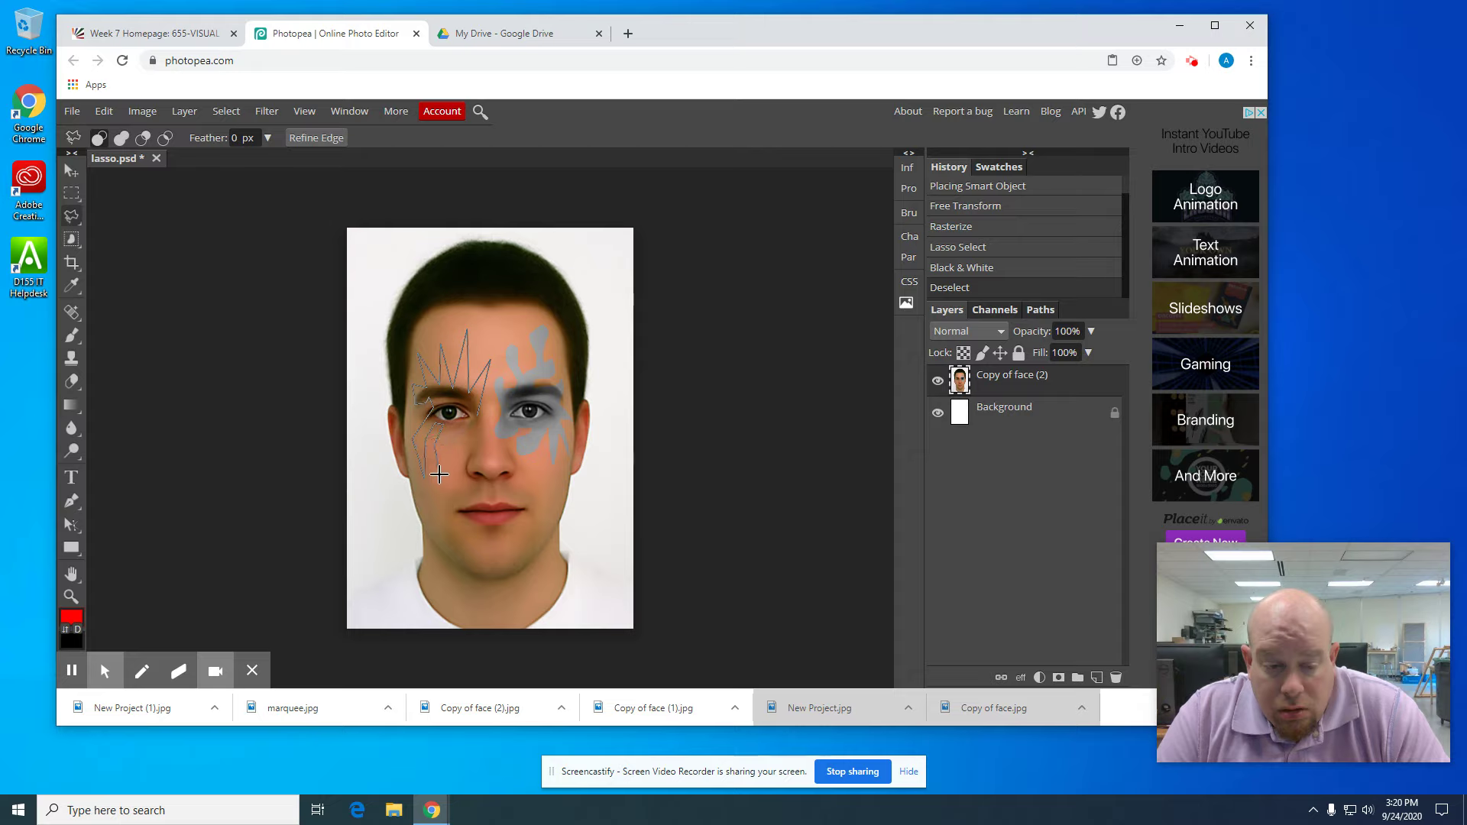
click(438, 508)
click(447, 447)
click(451, 437)
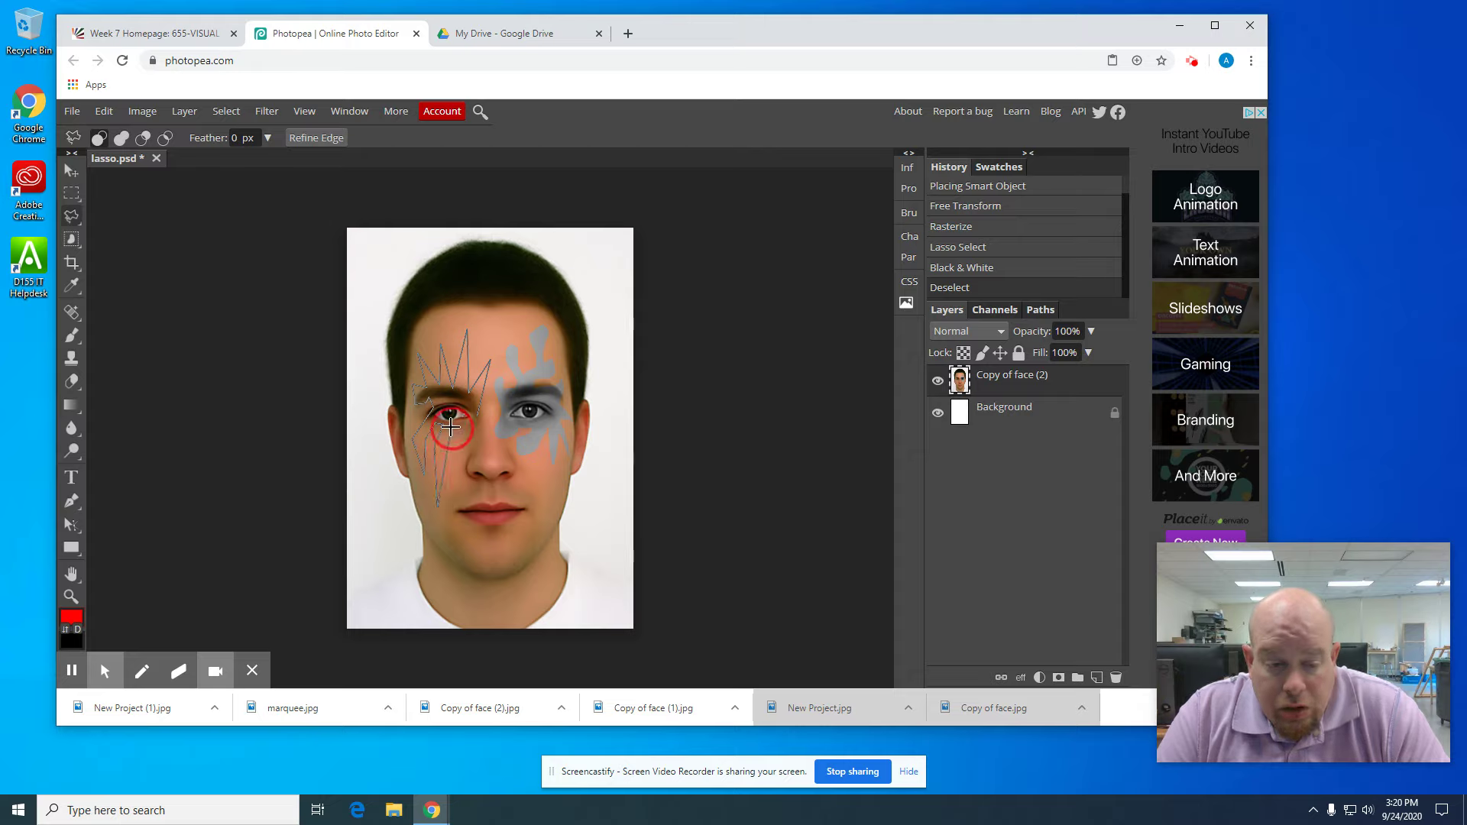
click(459, 450)
click(461, 473)
click(473, 438)
click(464, 421)
click(476, 414)
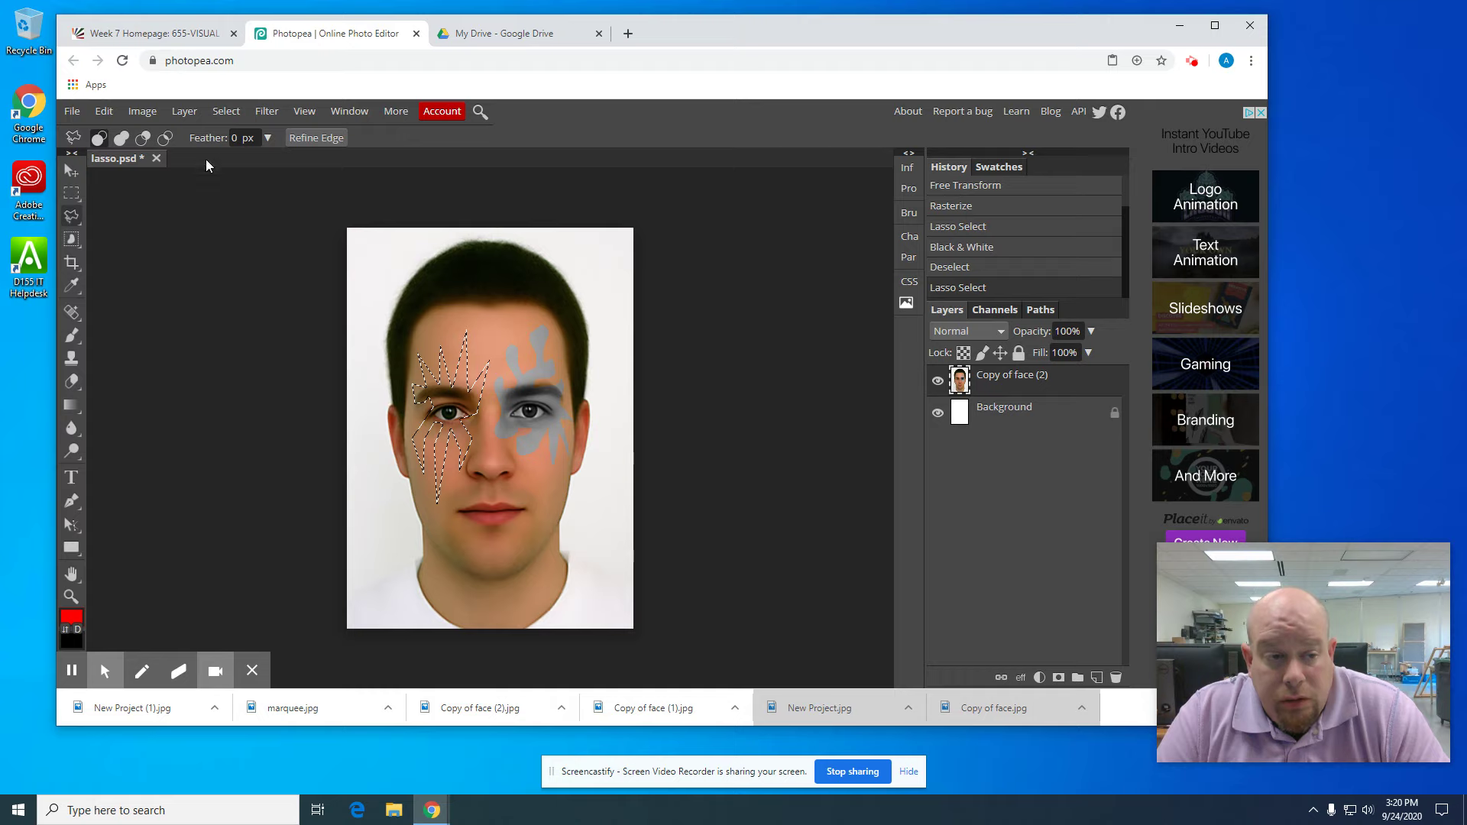
Step: Apply the Invert adjustment to the star selection, turning it light blue
click(144, 111)
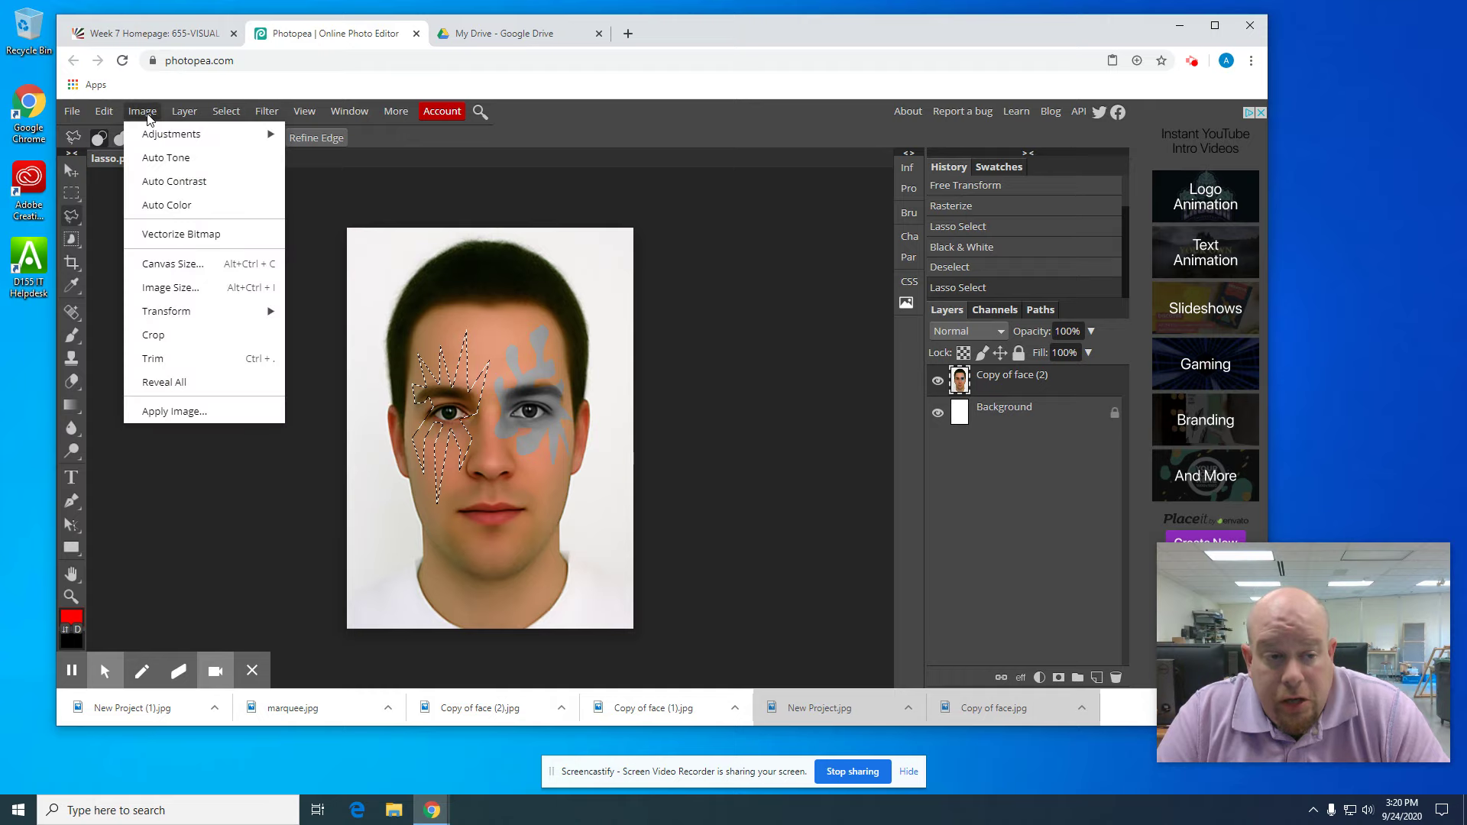
mouse_move(168, 135)
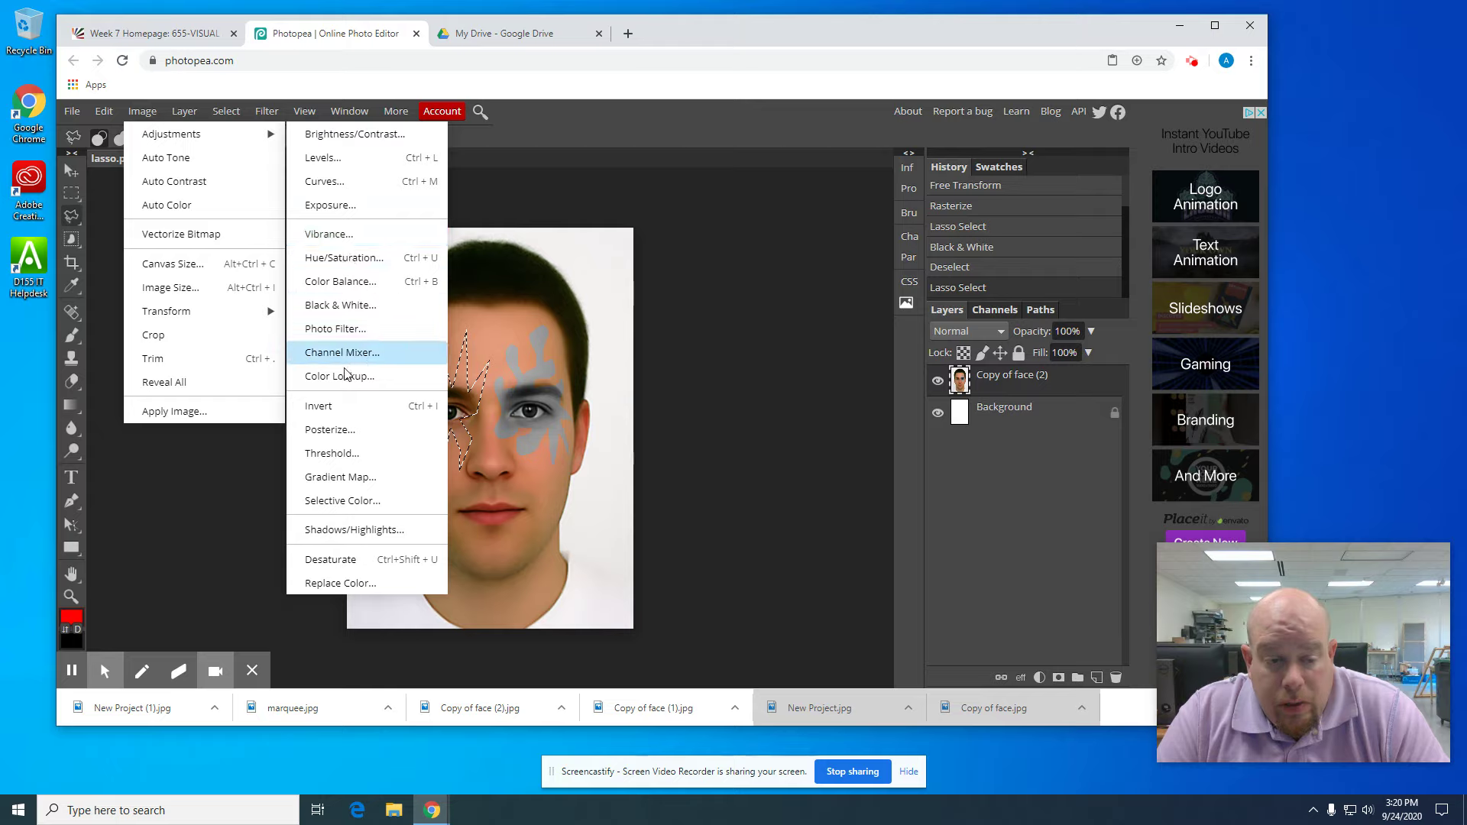
click(348, 410)
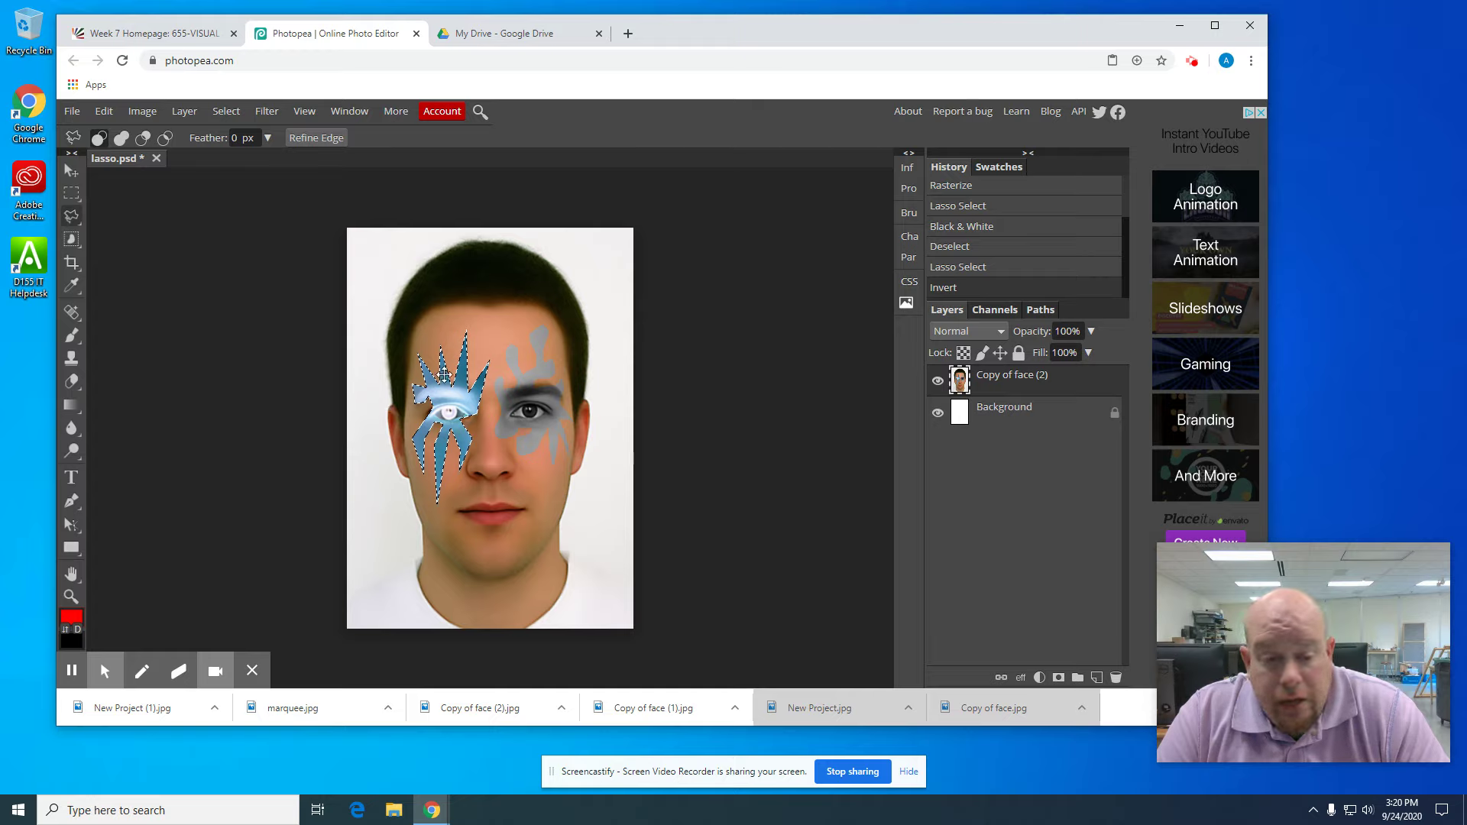
Step: Clear the star-patch selection and switch to the Magnetic Lasso tool
click(227, 112)
click(240, 159)
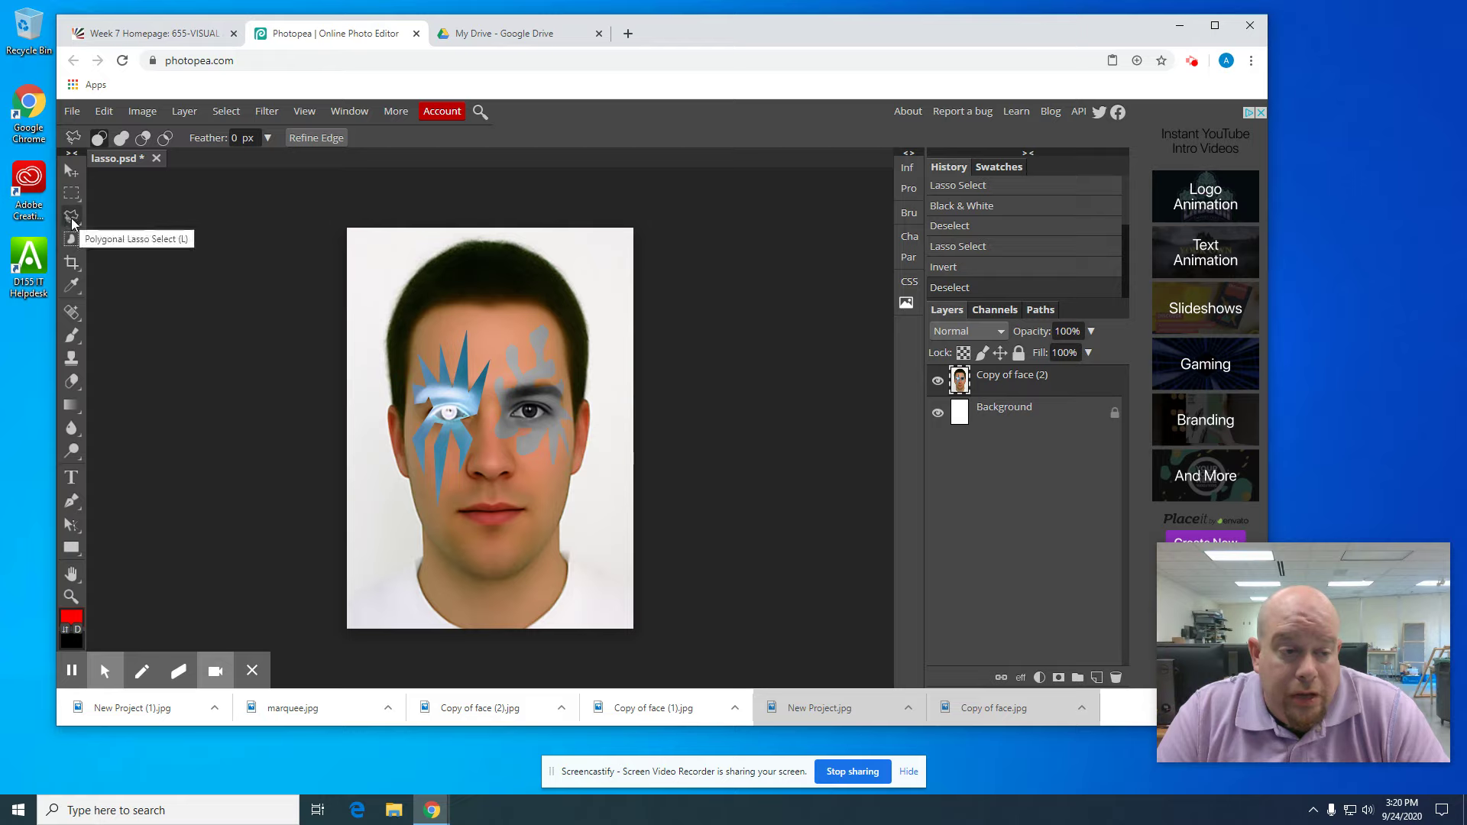
drag(68, 218, 133, 266)
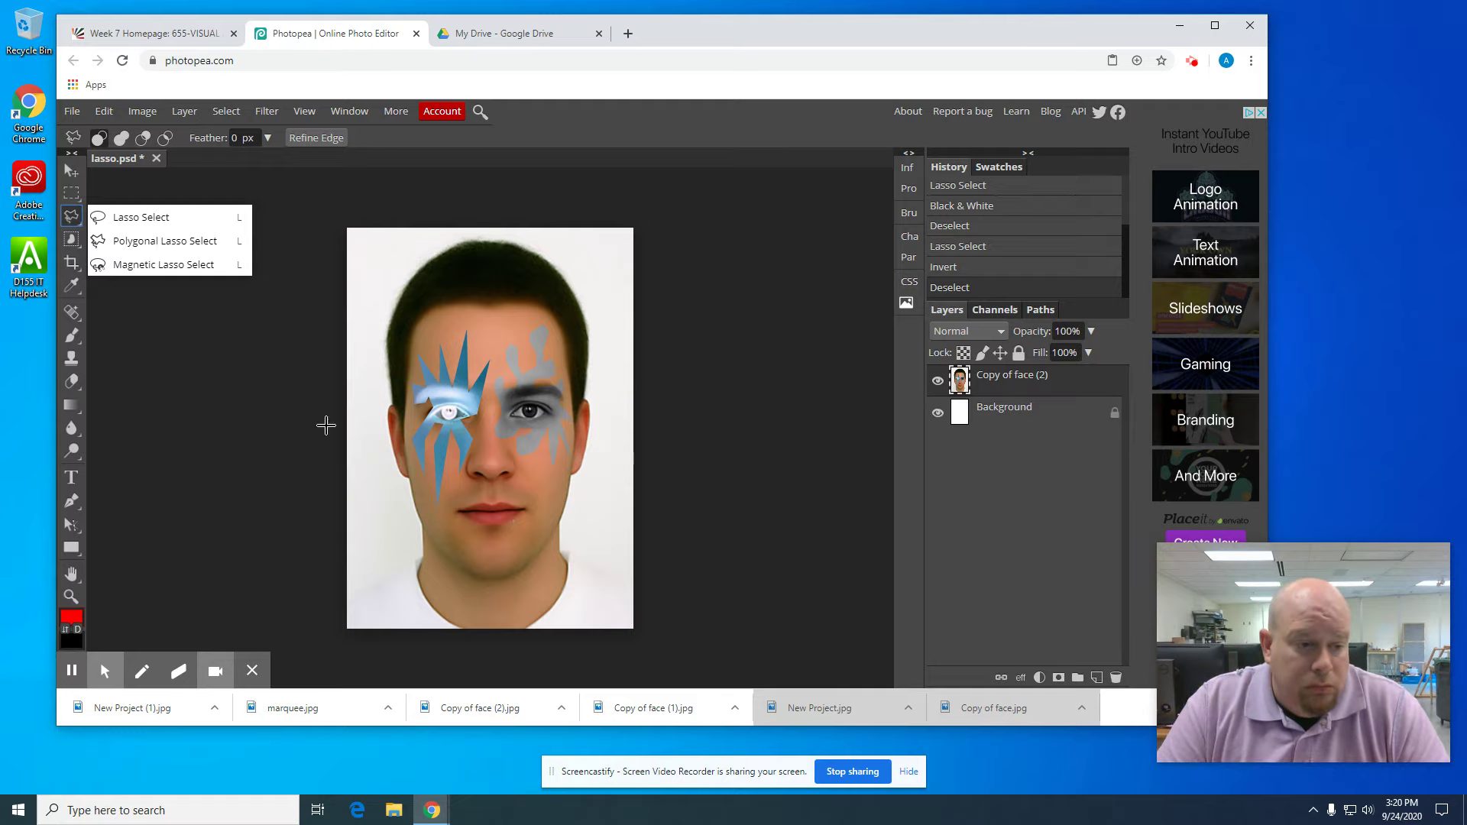
click(153, 268)
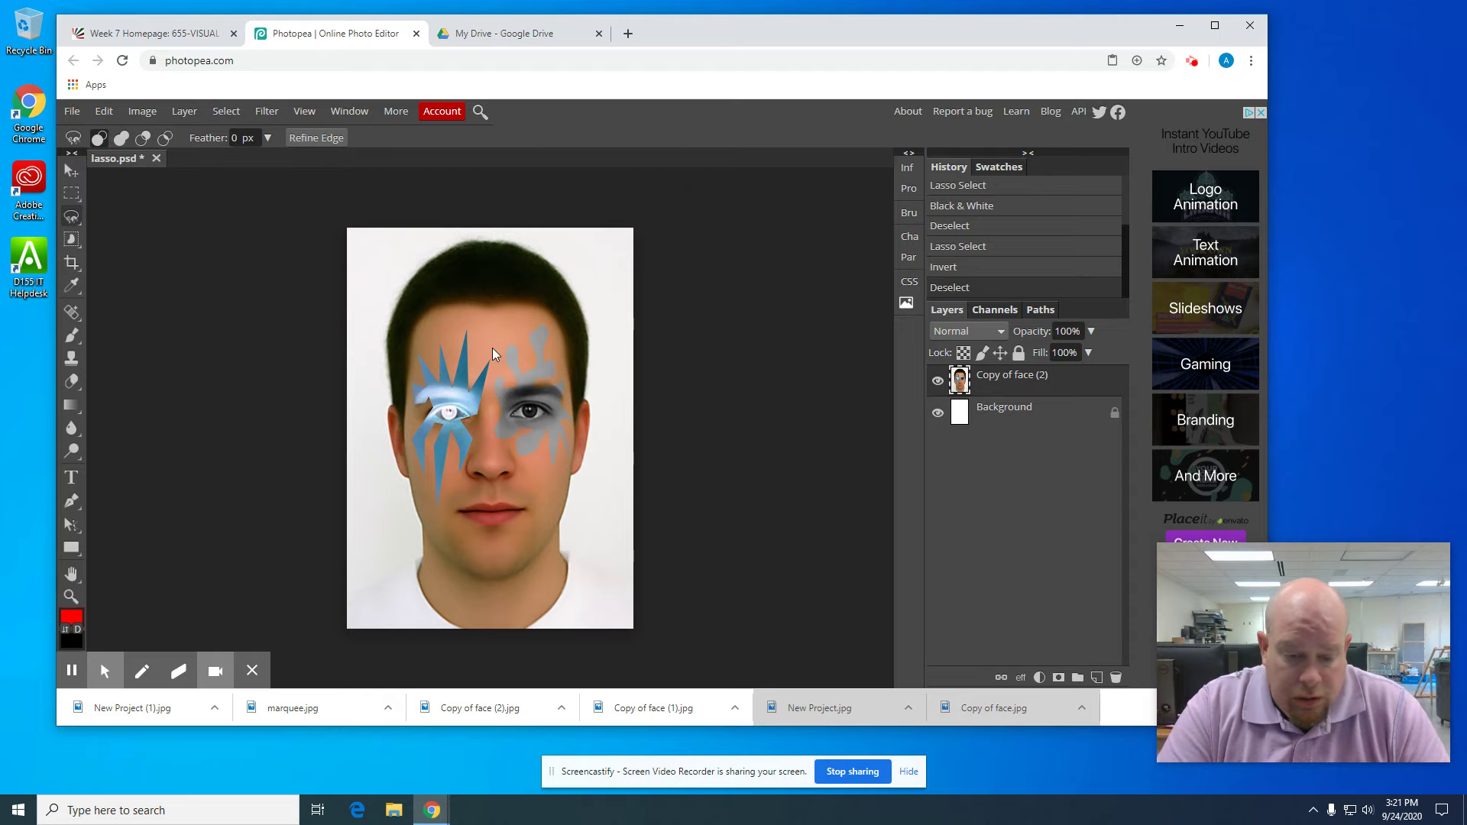
Step: Zoom in on the mouth and trace a closed magnetic lasso selection around the lips
scroll(493, 350, up, 2)
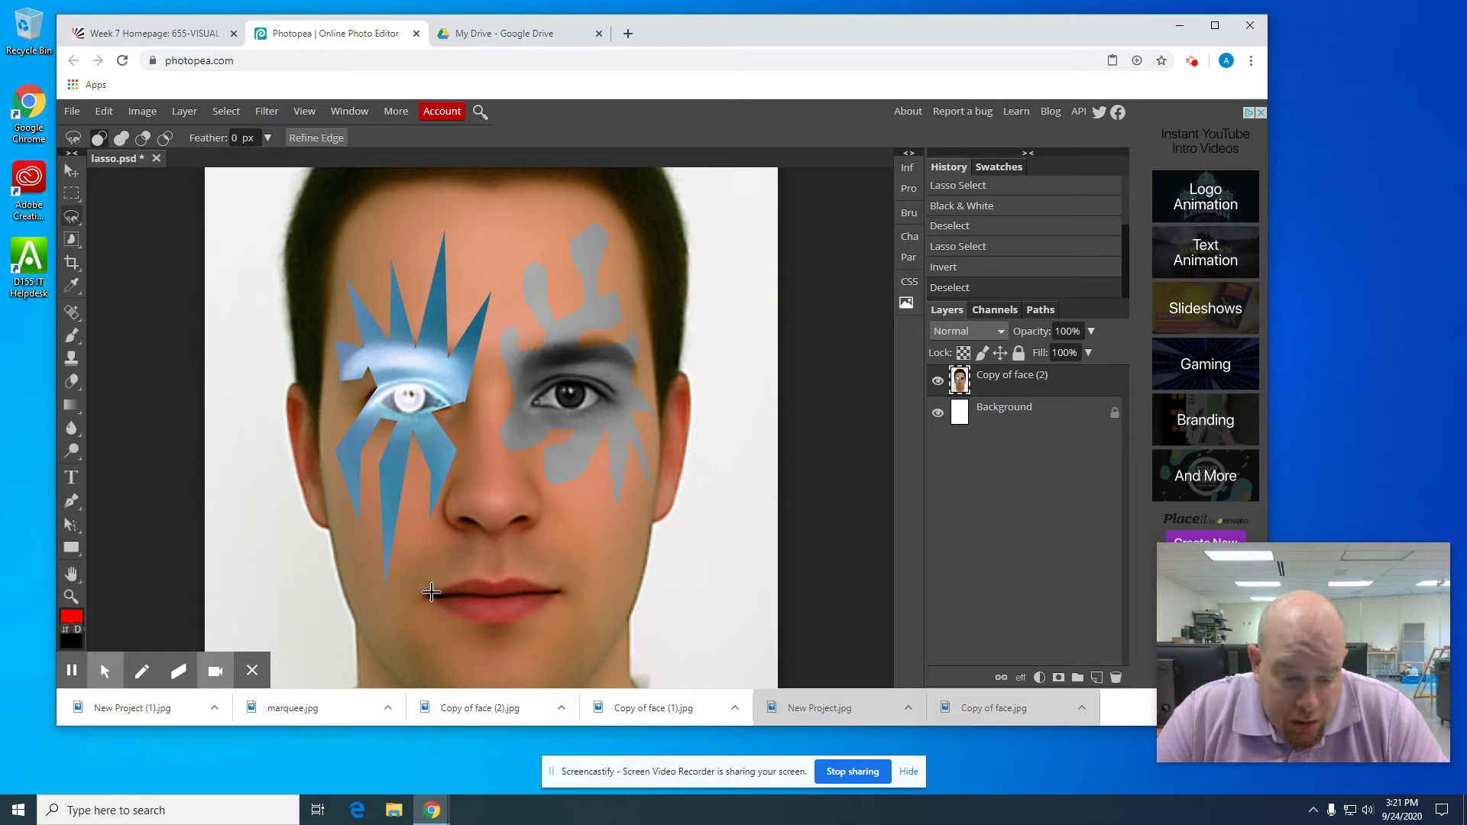
drag(432, 593, 478, 577)
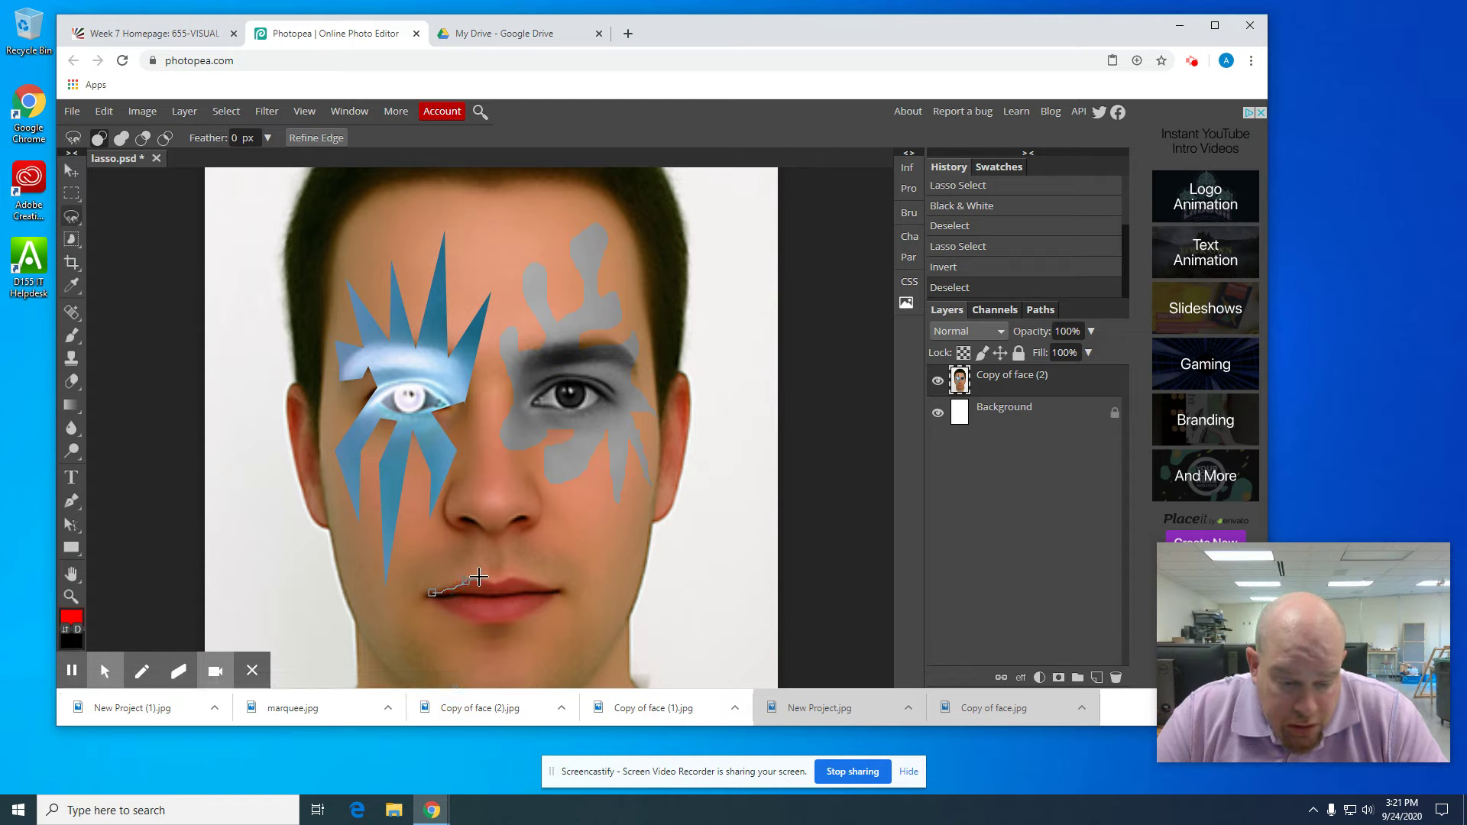
mouse_move(478, 577)
mouse_down()
mouse_move(566, 586)
mouse_move(517, 619)
mouse_move(435, 603)
mouse_up()
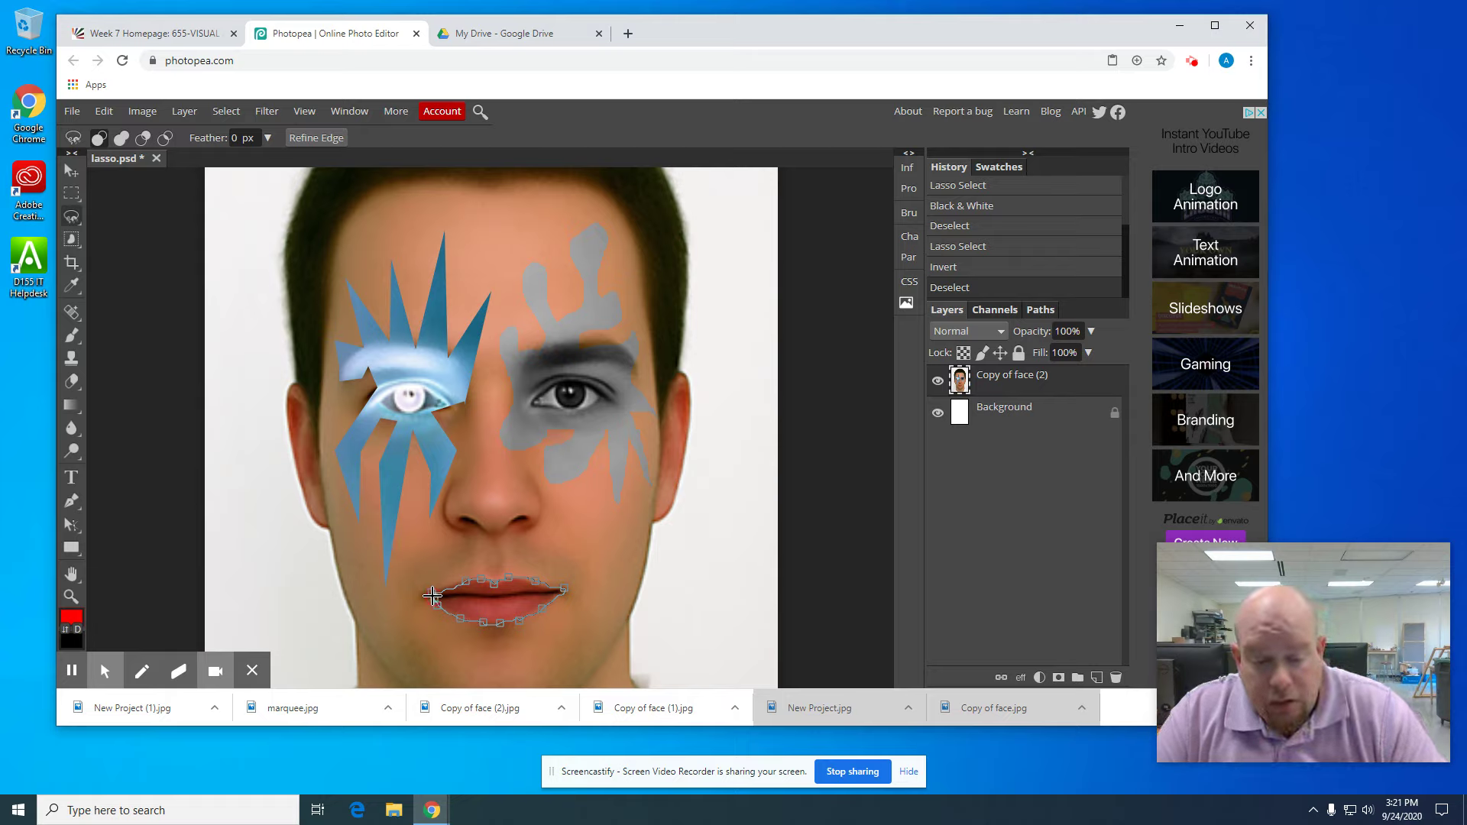
click(432, 595)
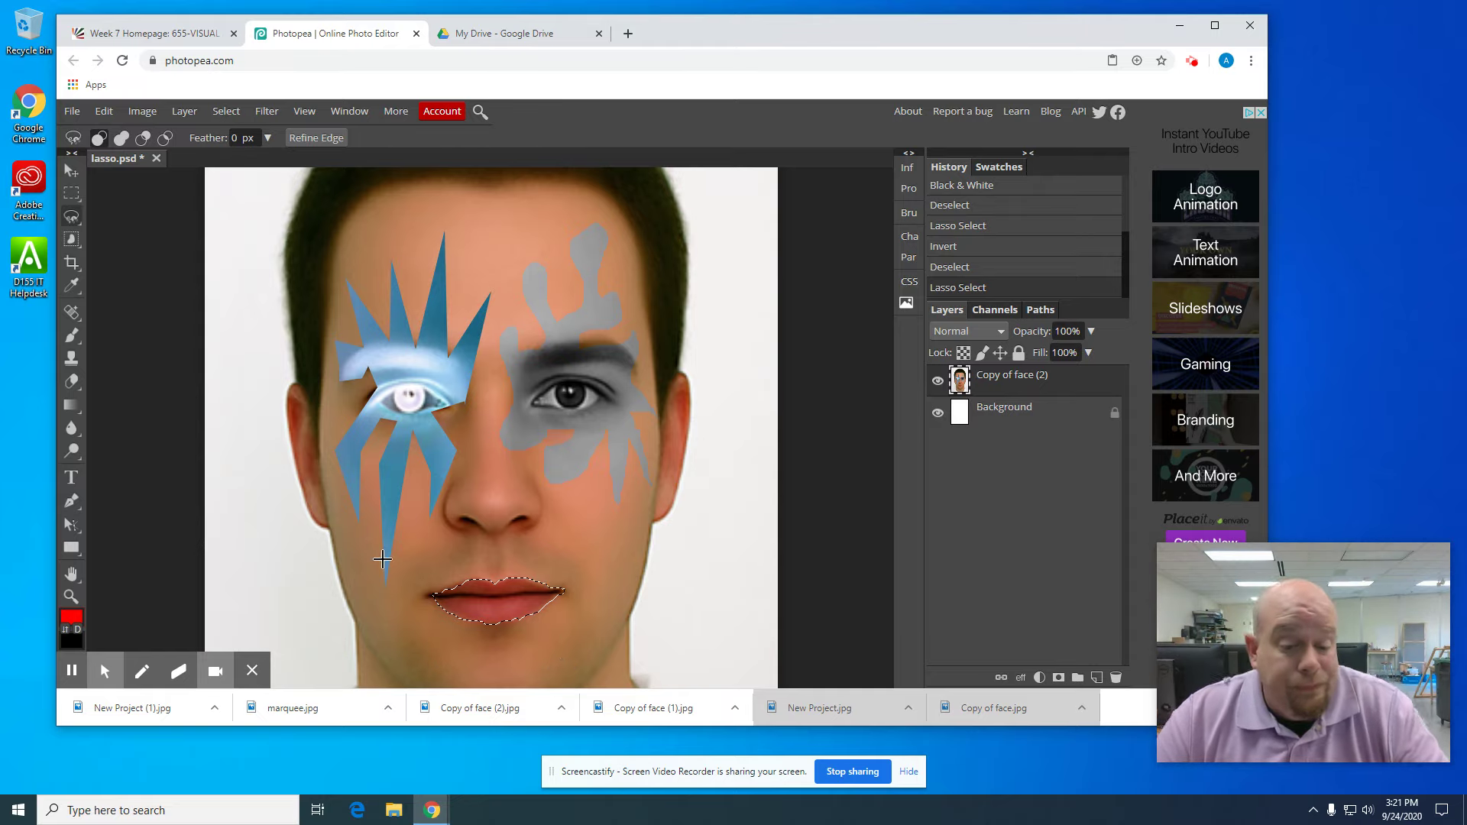
Step: Open Hue/Saturation for the lips, move the dialog aside, and keep Range on Master
click(142, 112)
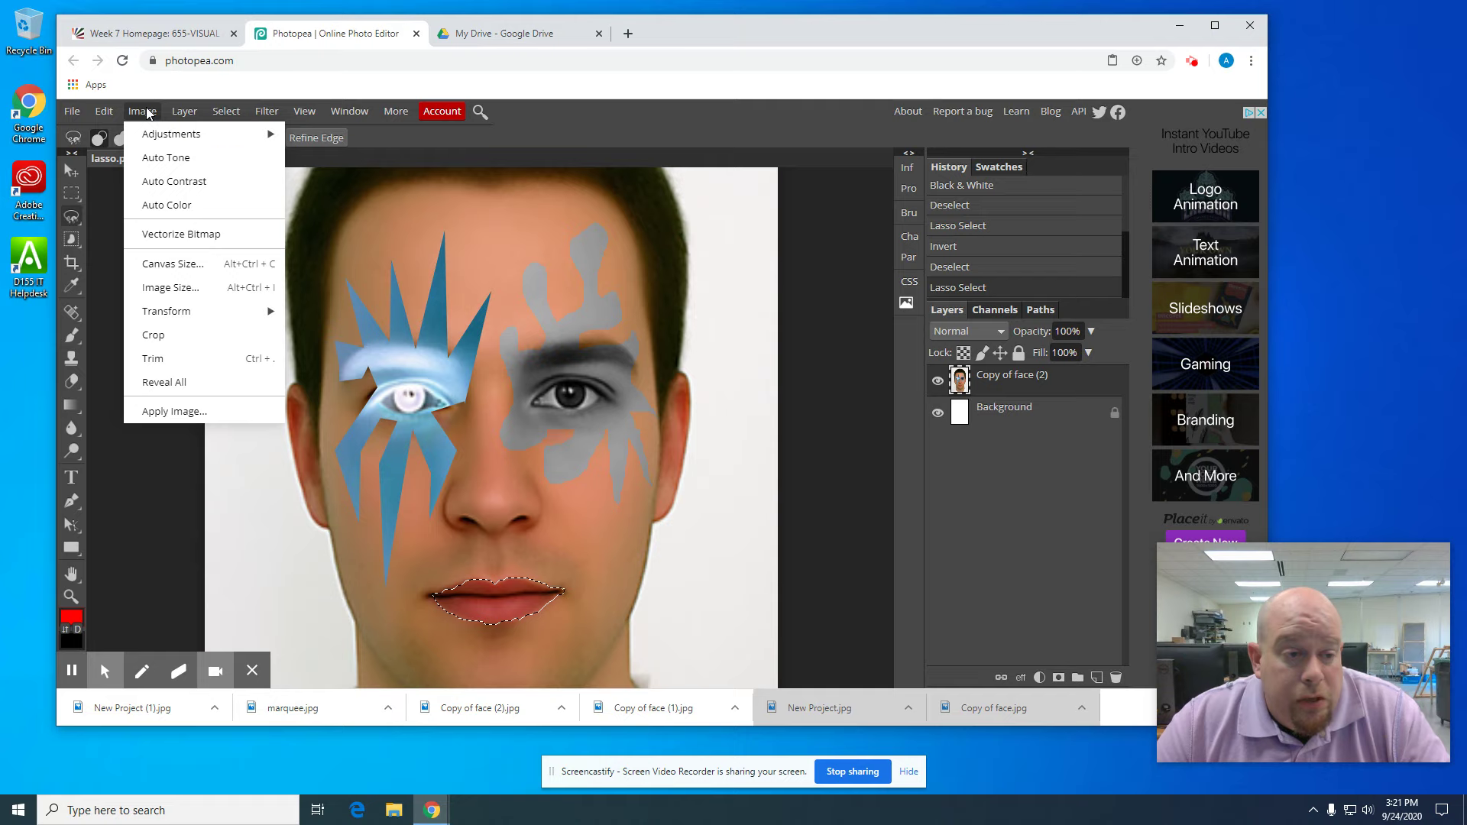
mouse_move(154, 135)
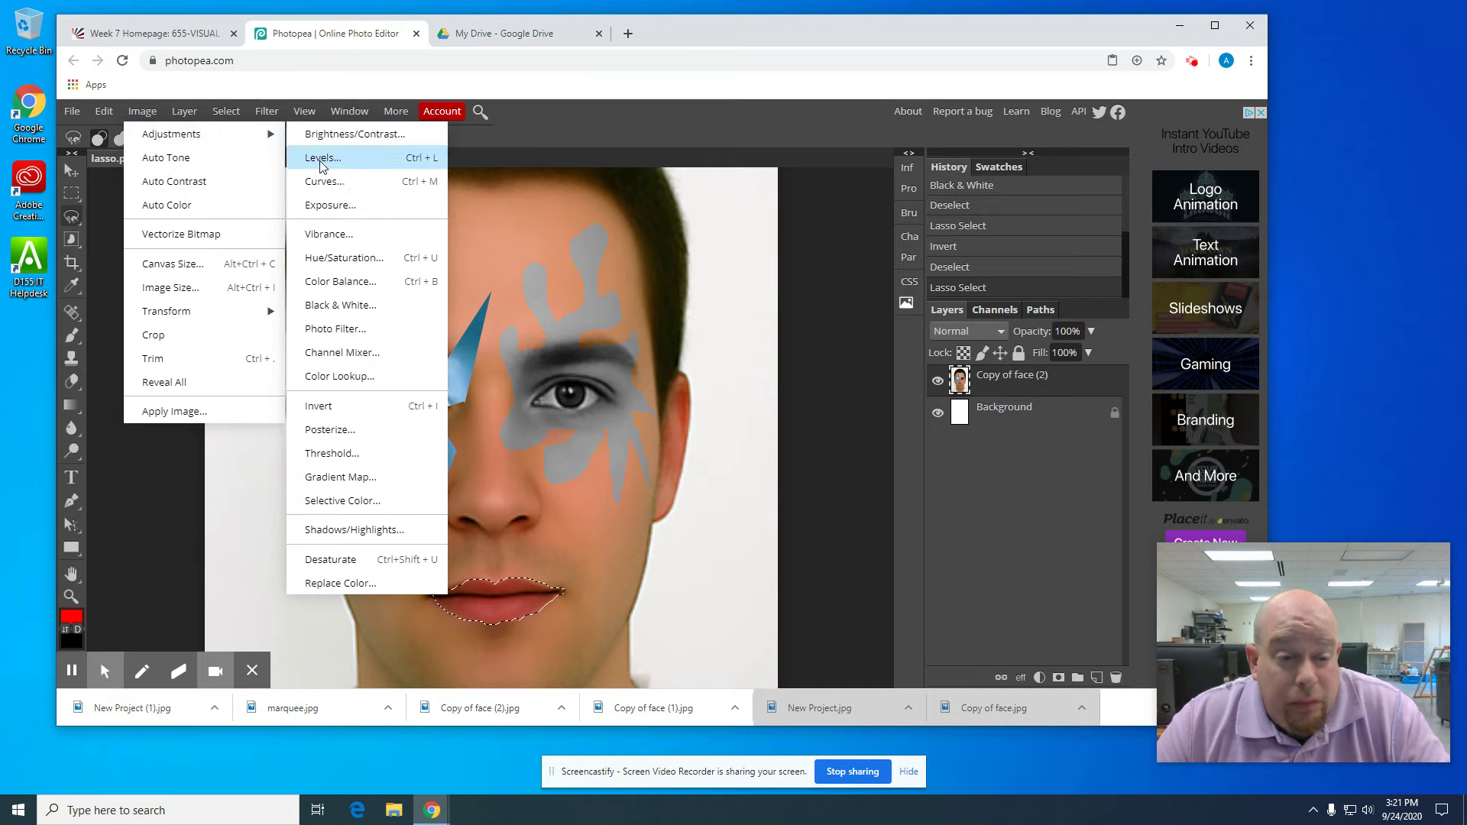
click(342, 260)
drag(351, 221, 1009, 186)
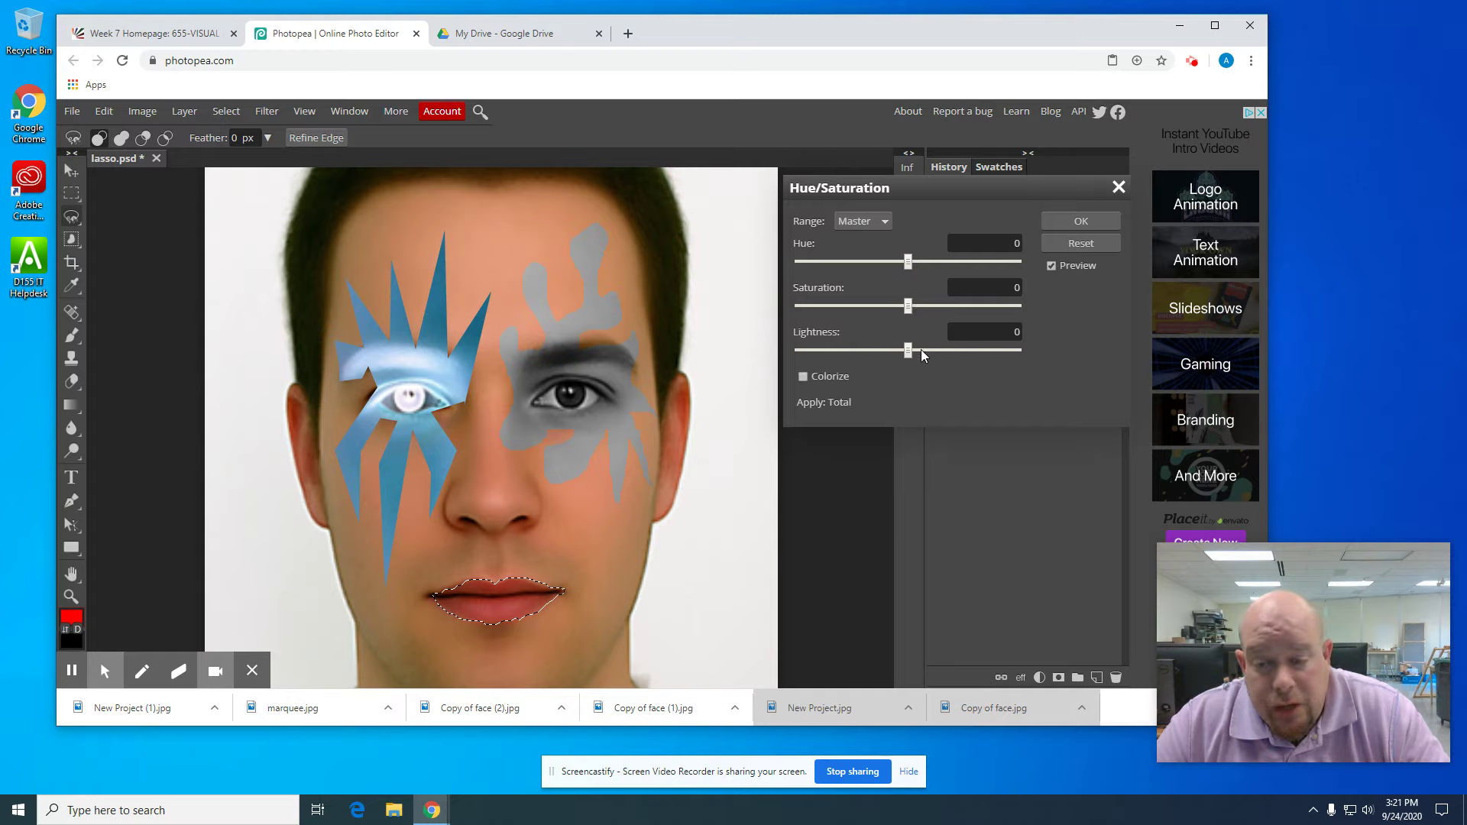
click(884, 222)
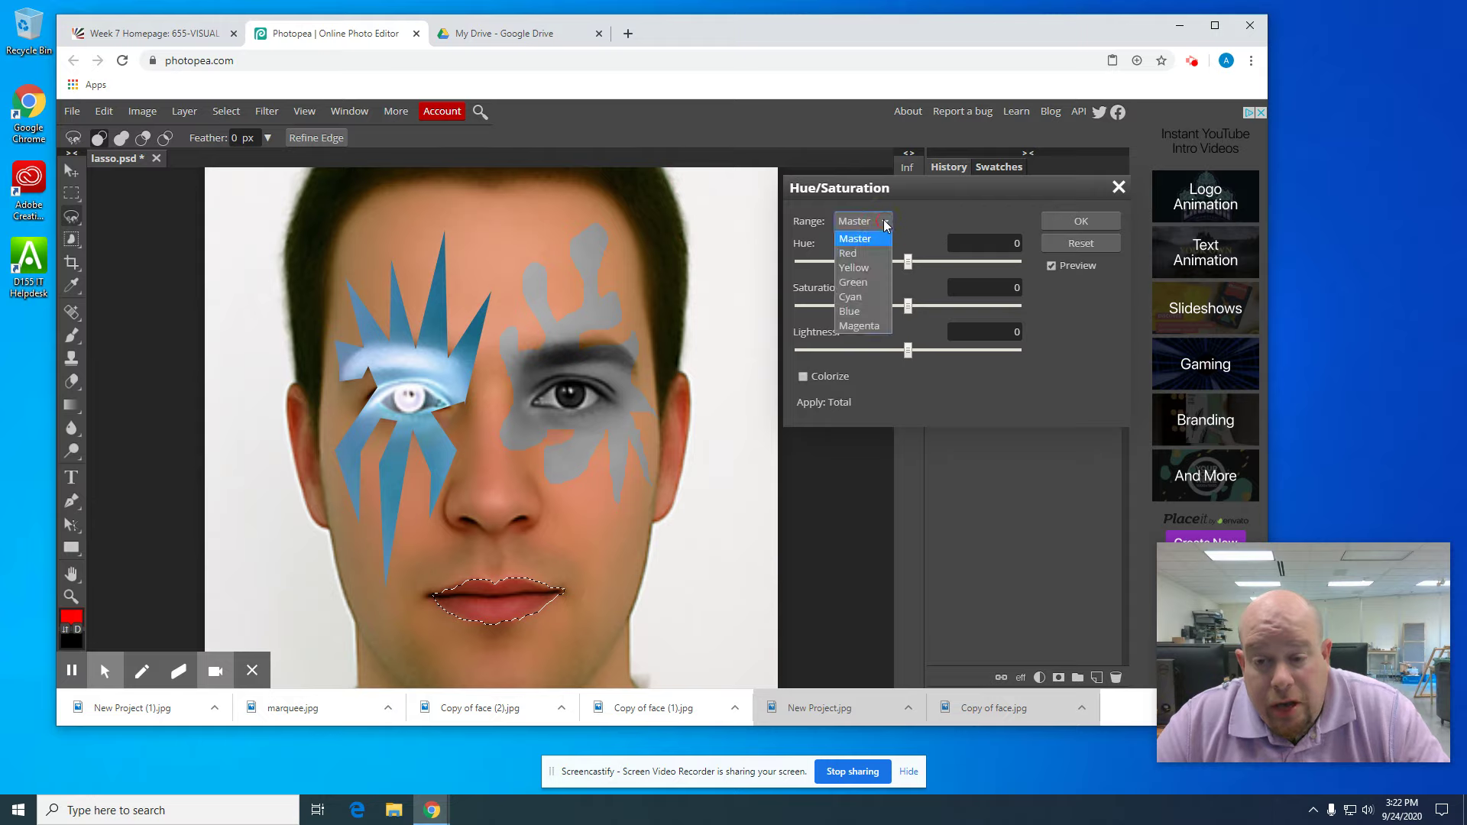
click(887, 224)
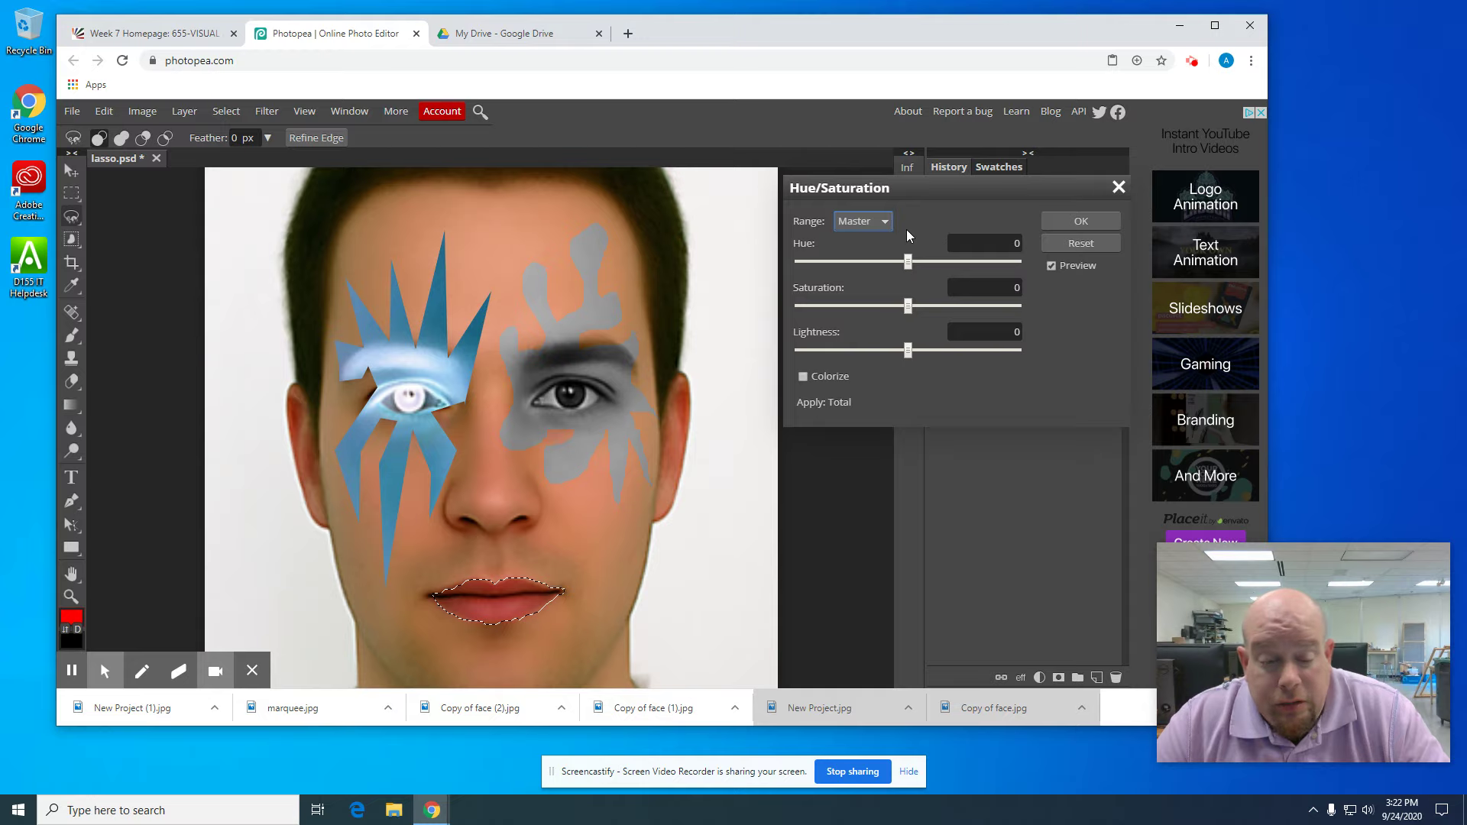
Step: Apply Hue -49, Saturation 46, Lightness 3 to turn the lips magenta
click(909, 263)
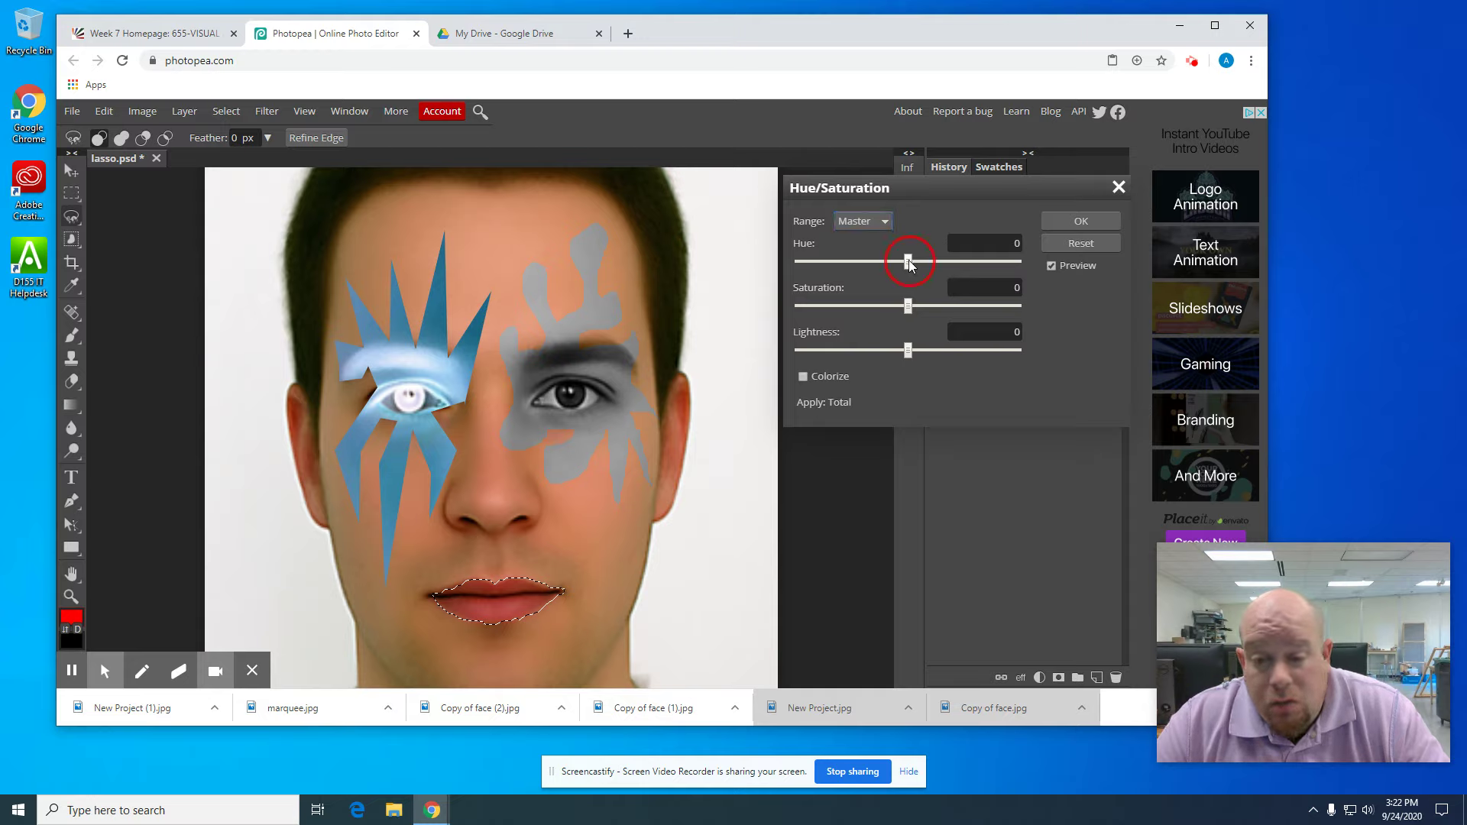
drag(910, 264, 881, 289)
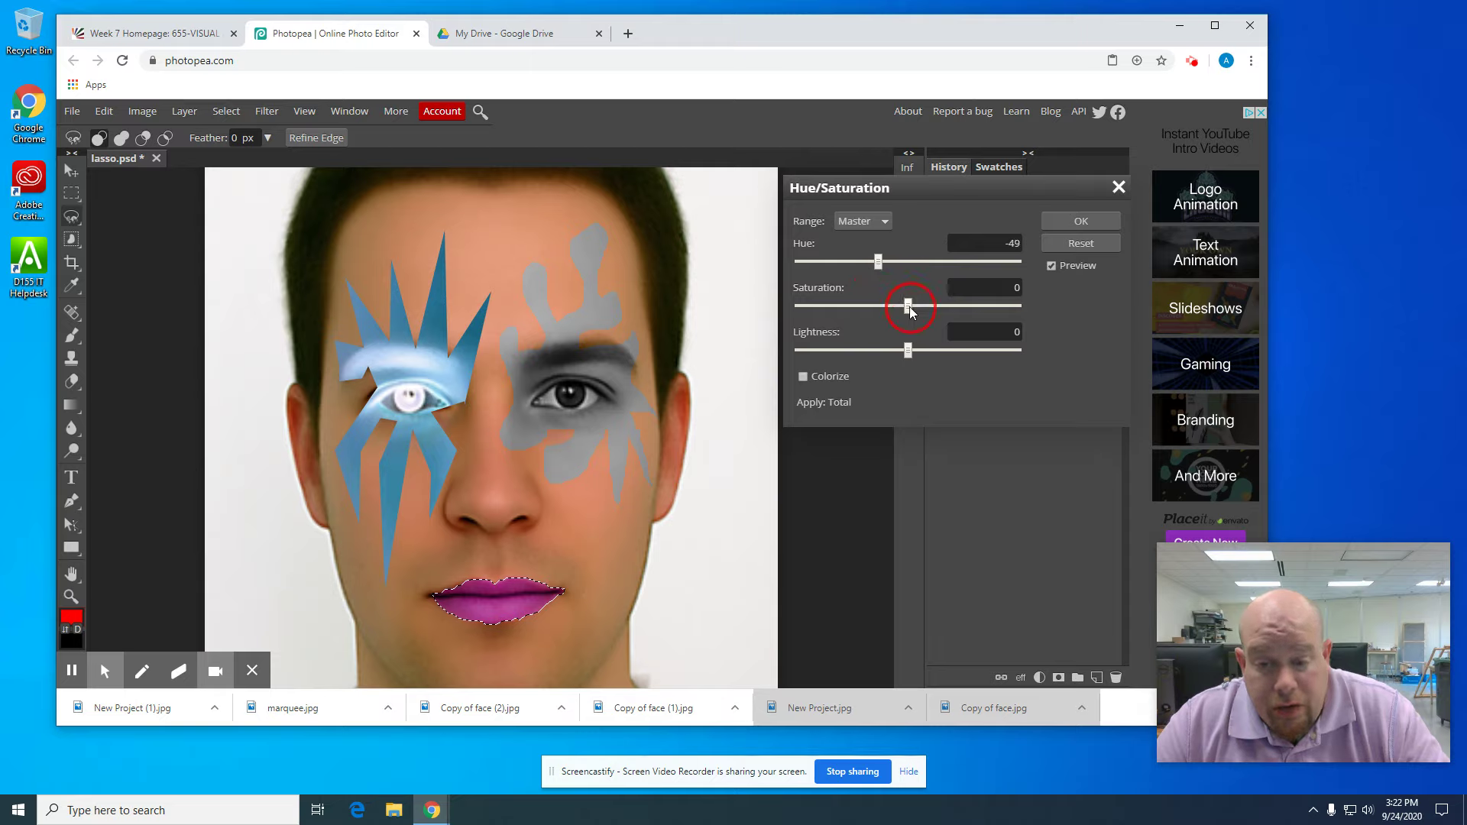
drag(910, 306, 797, 307)
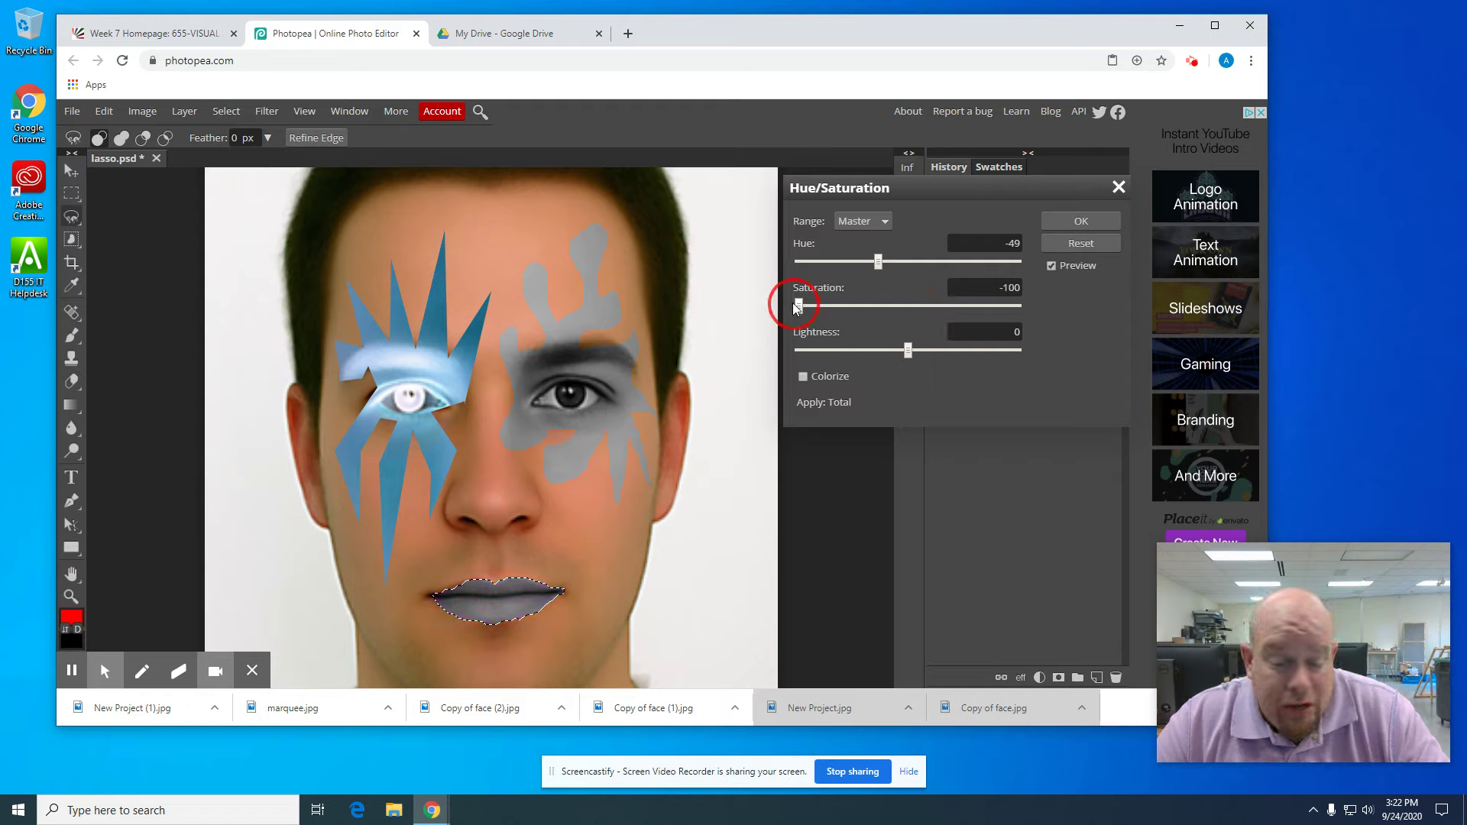
drag(797, 307, 1024, 309)
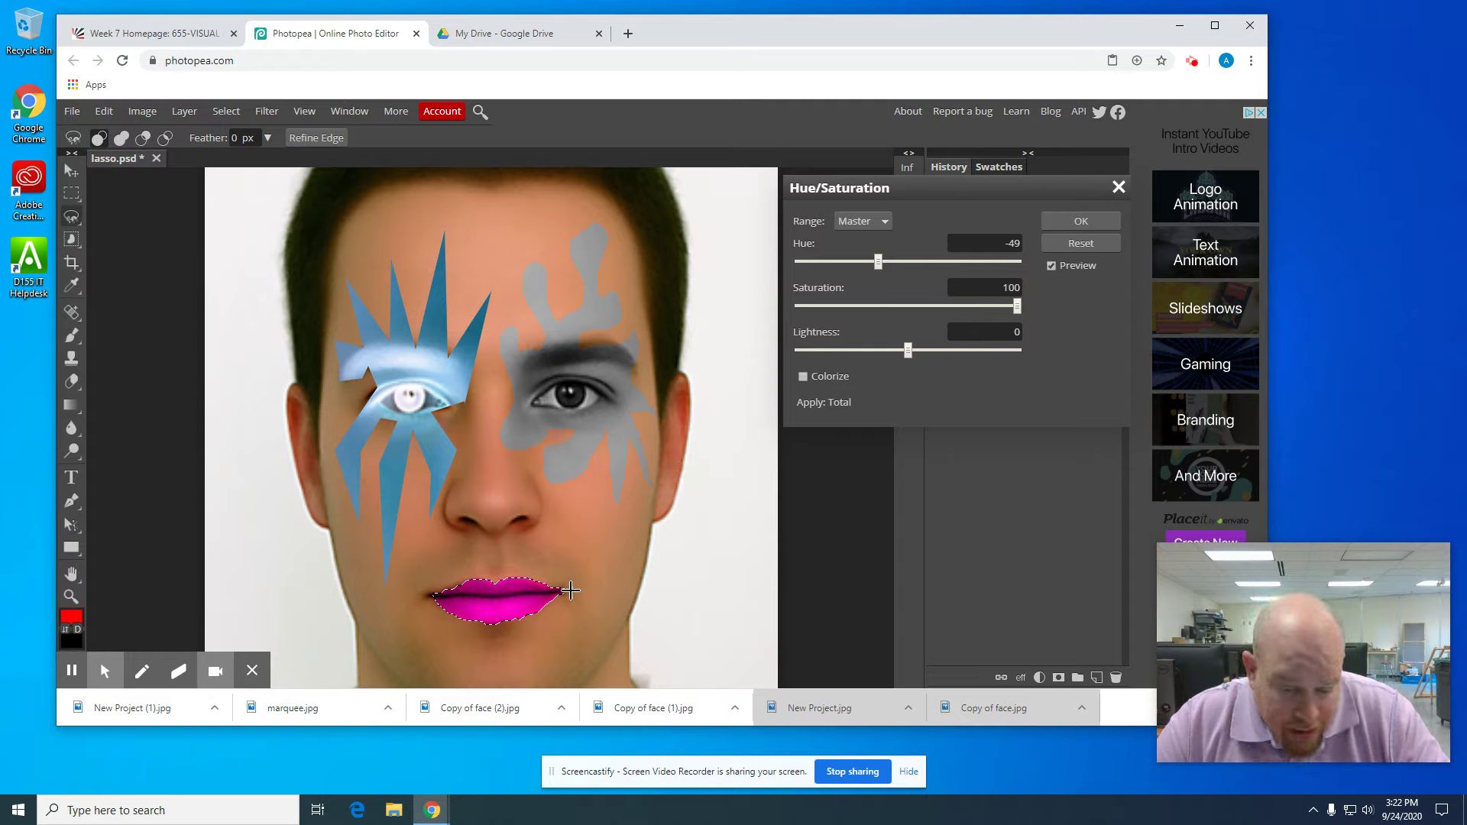
drag(1018, 306, 961, 316)
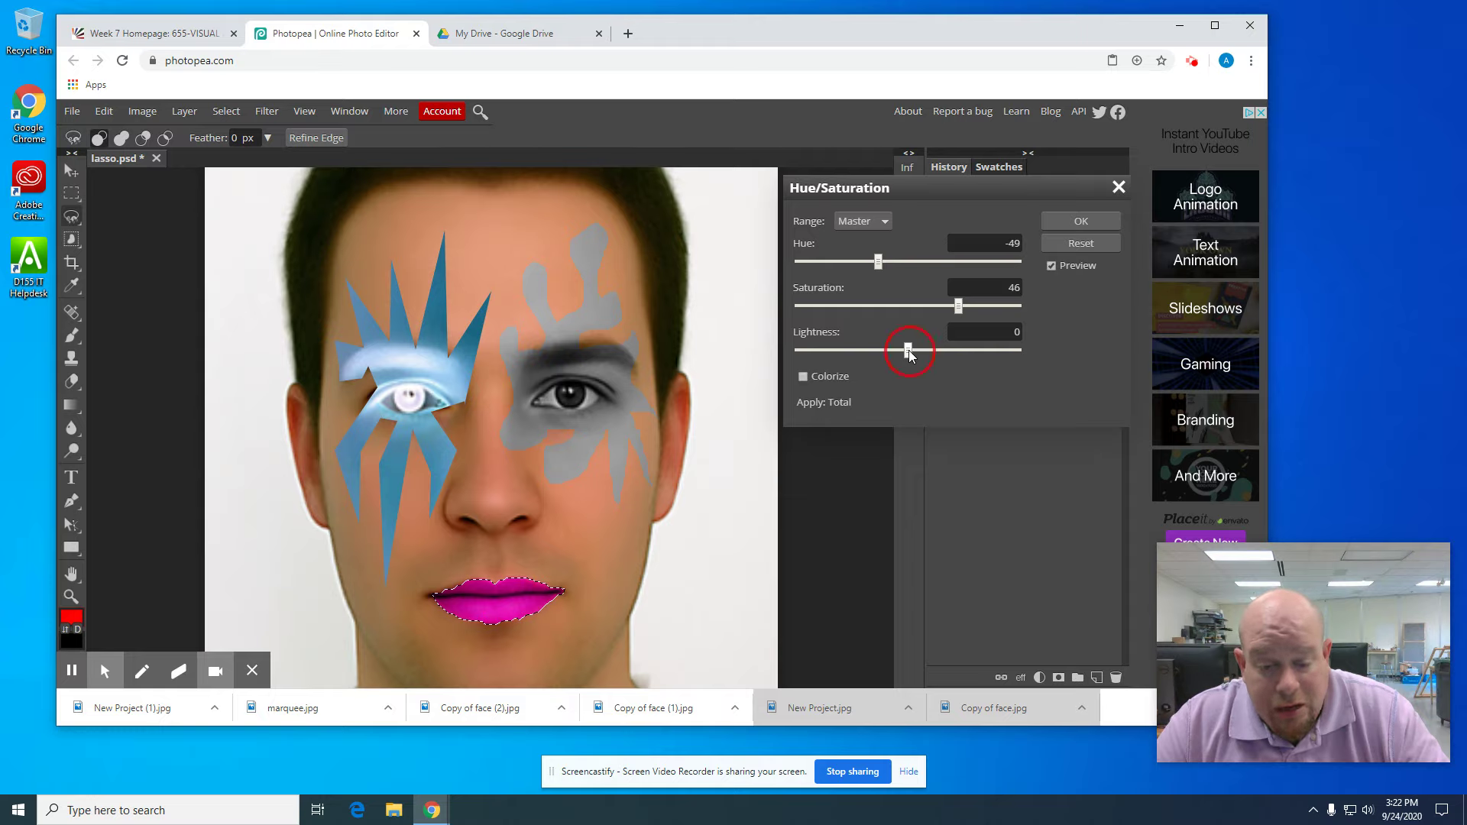
mouse_move(909, 350)
mouse_down()
mouse_move(774, 350)
mouse_move(1044, 349)
mouse_move(914, 351)
mouse_up()
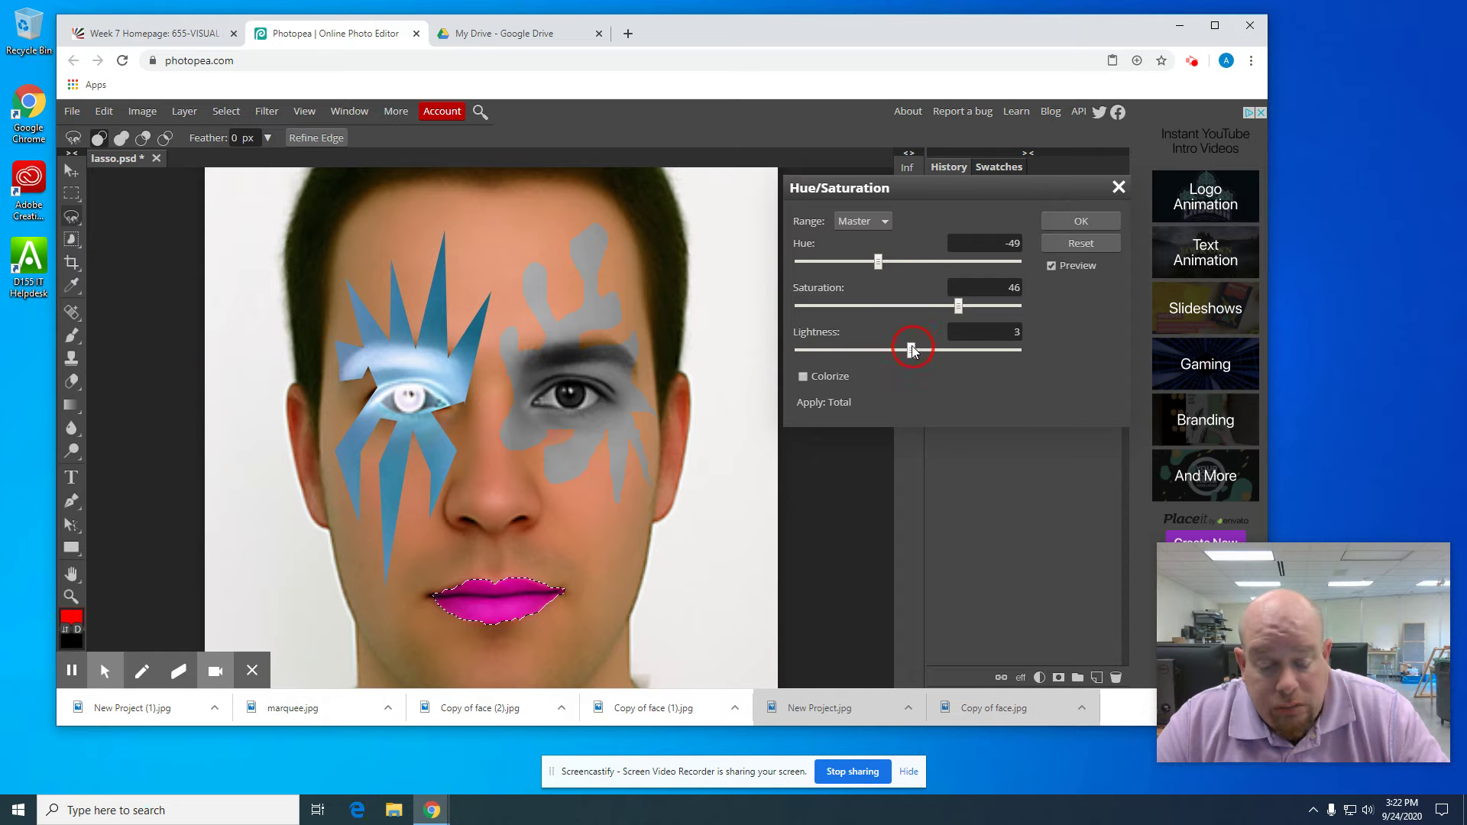
click(1070, 222)
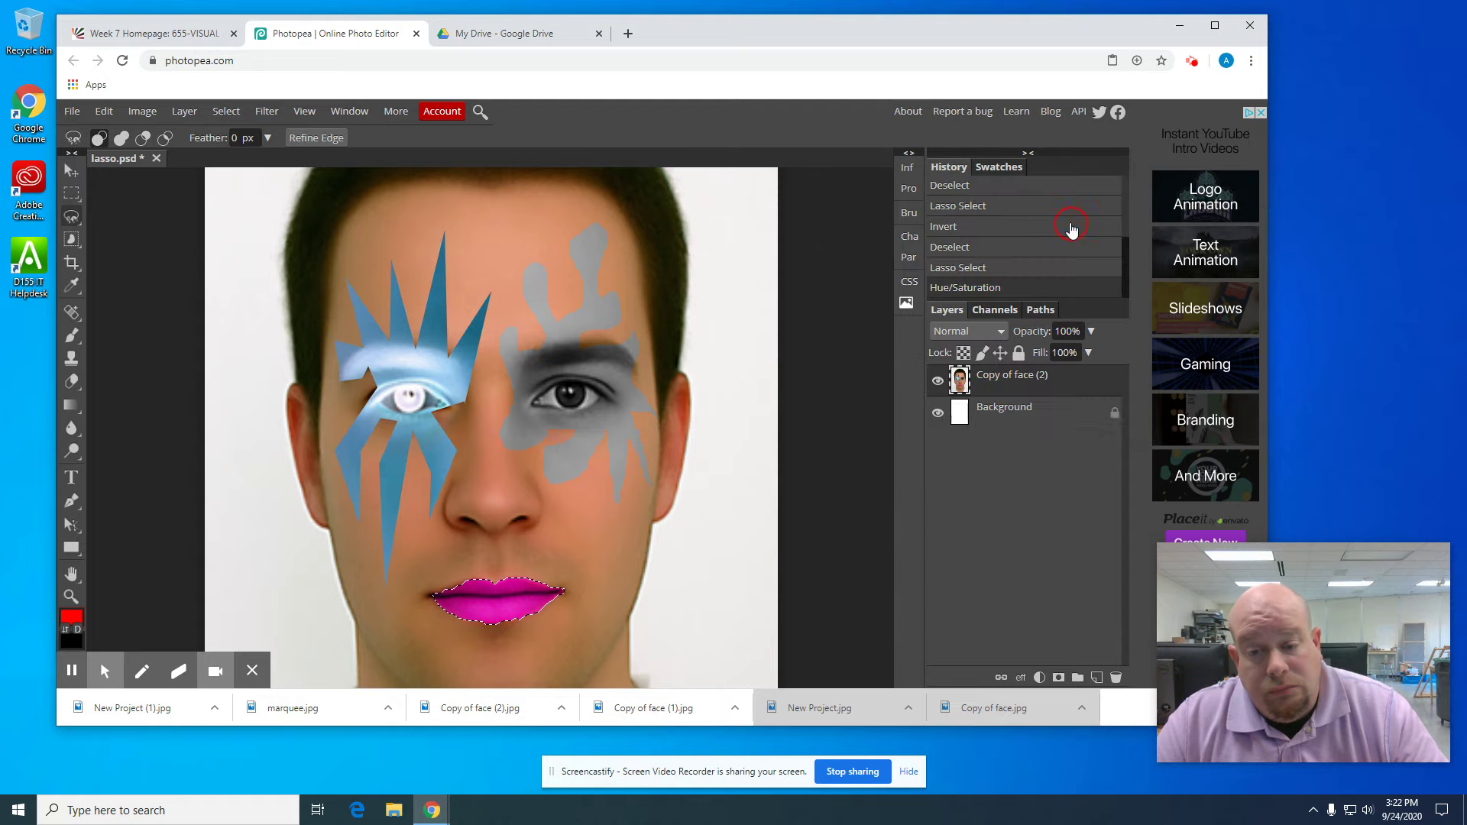
Step: Switch back to the Lasso tool and export the image as JPG at 45% quality
click(72, 219)
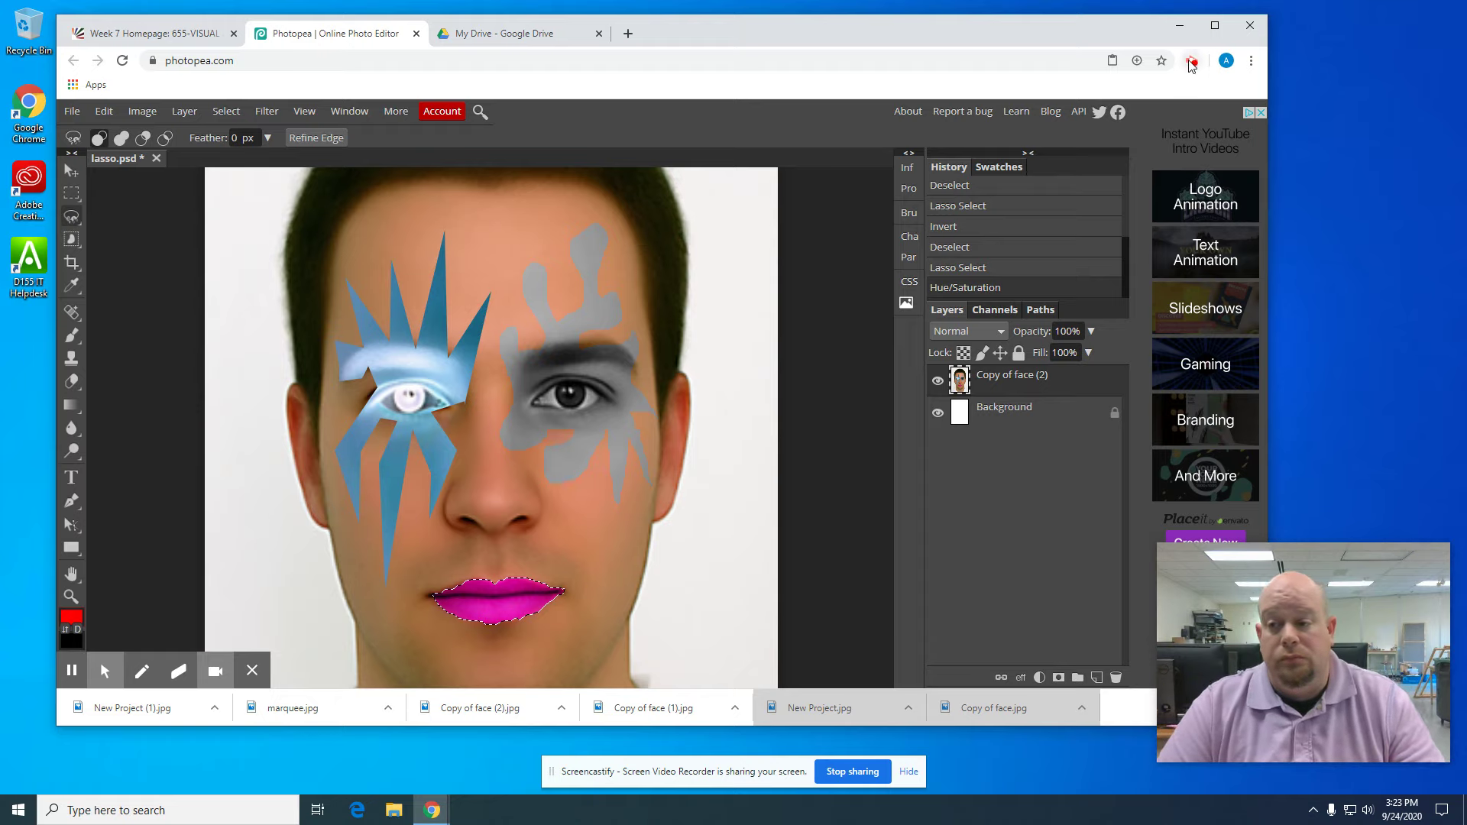
click(71, 113)
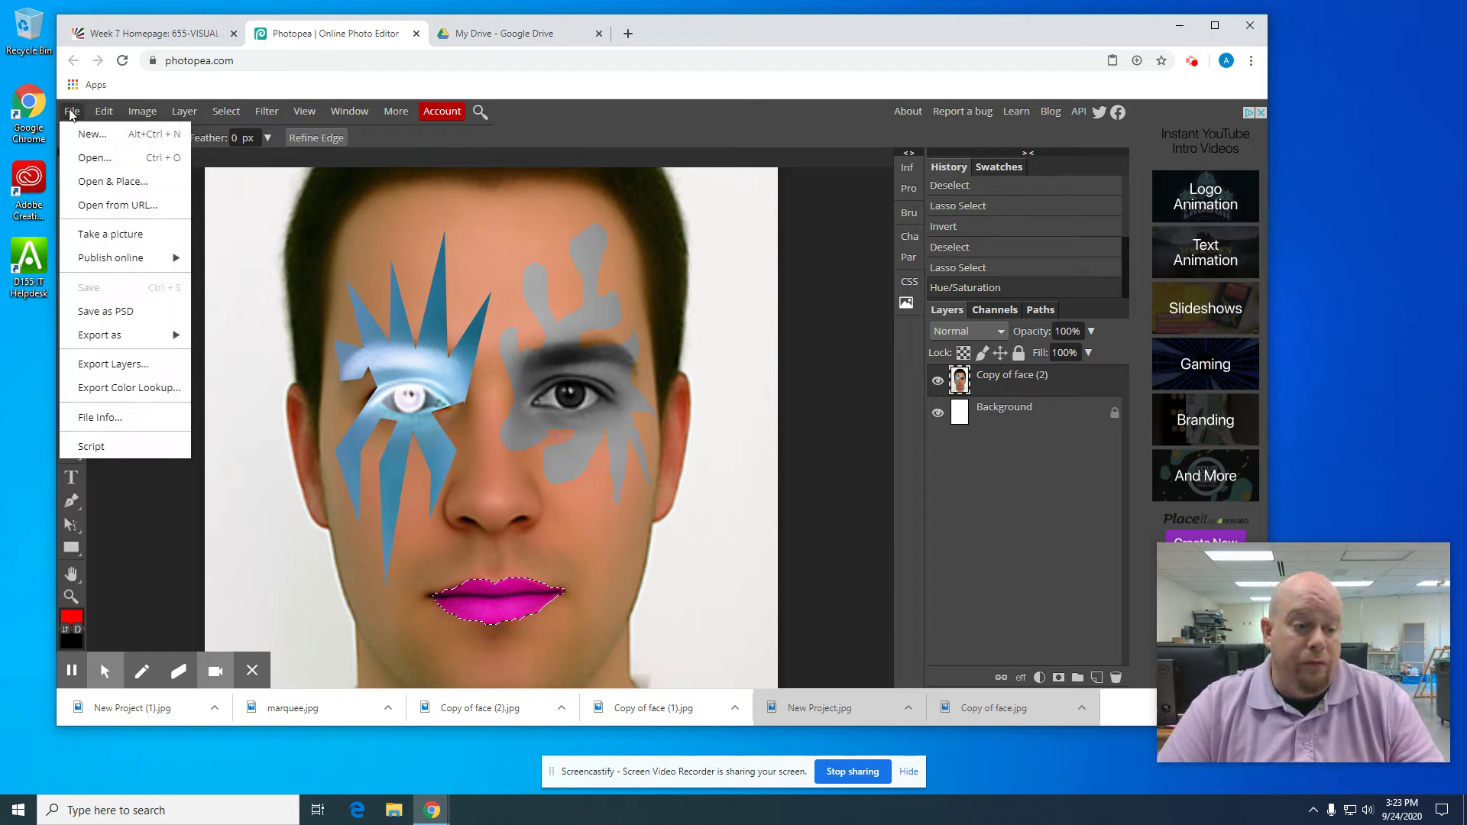
mouse_move(99, 336)
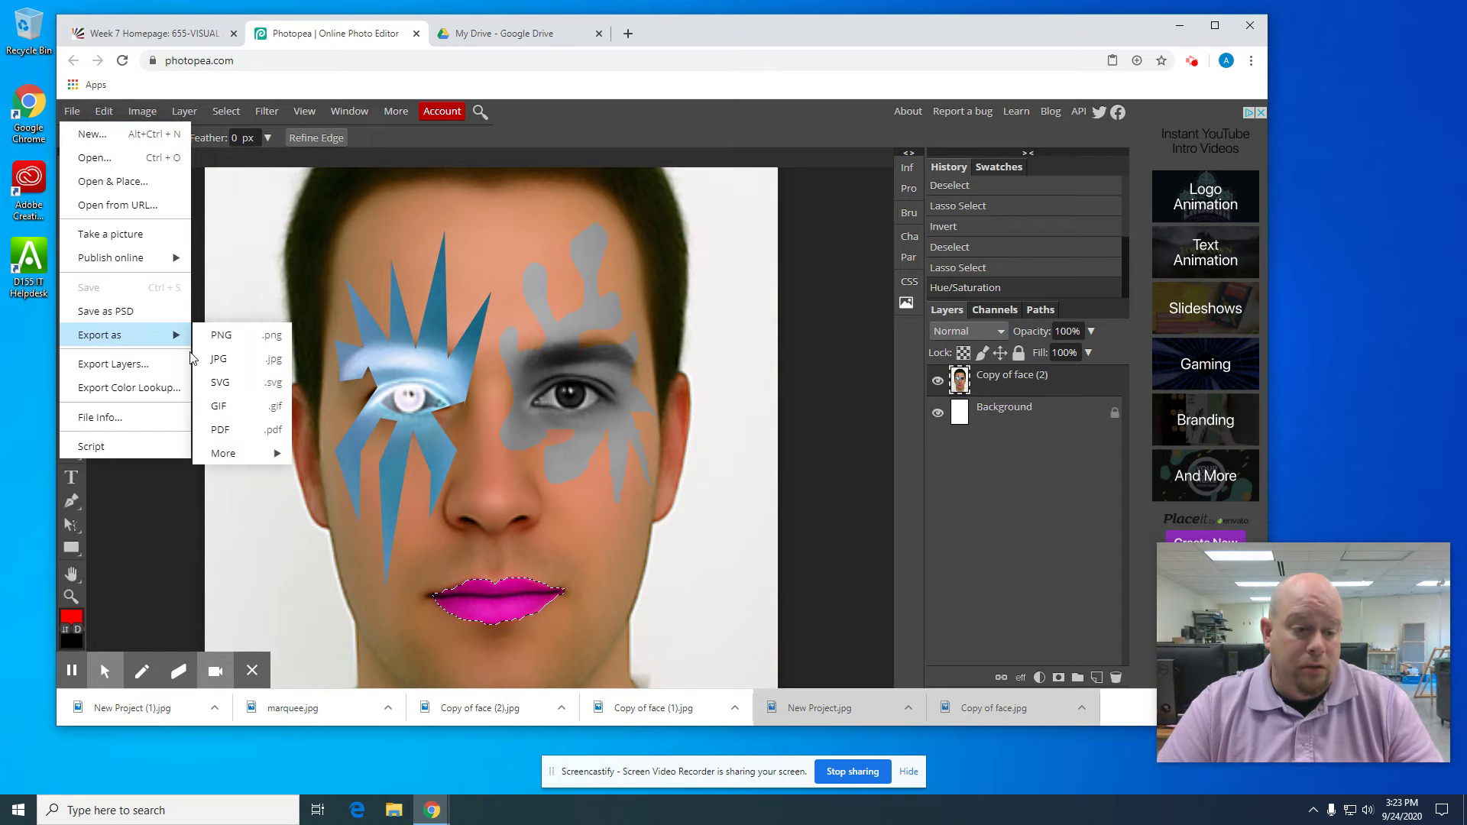
click(237, 368)
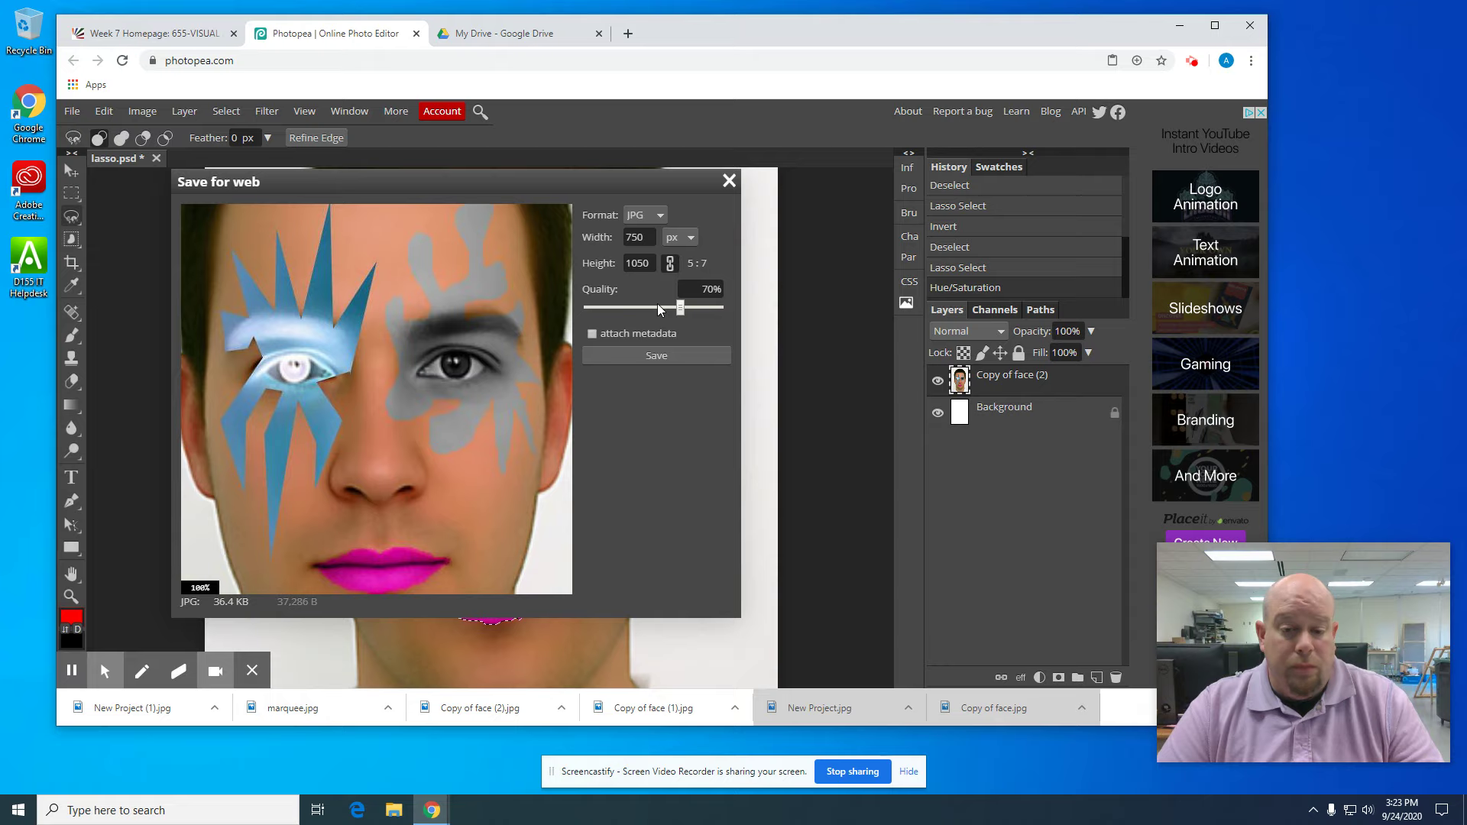
click(649, 307)
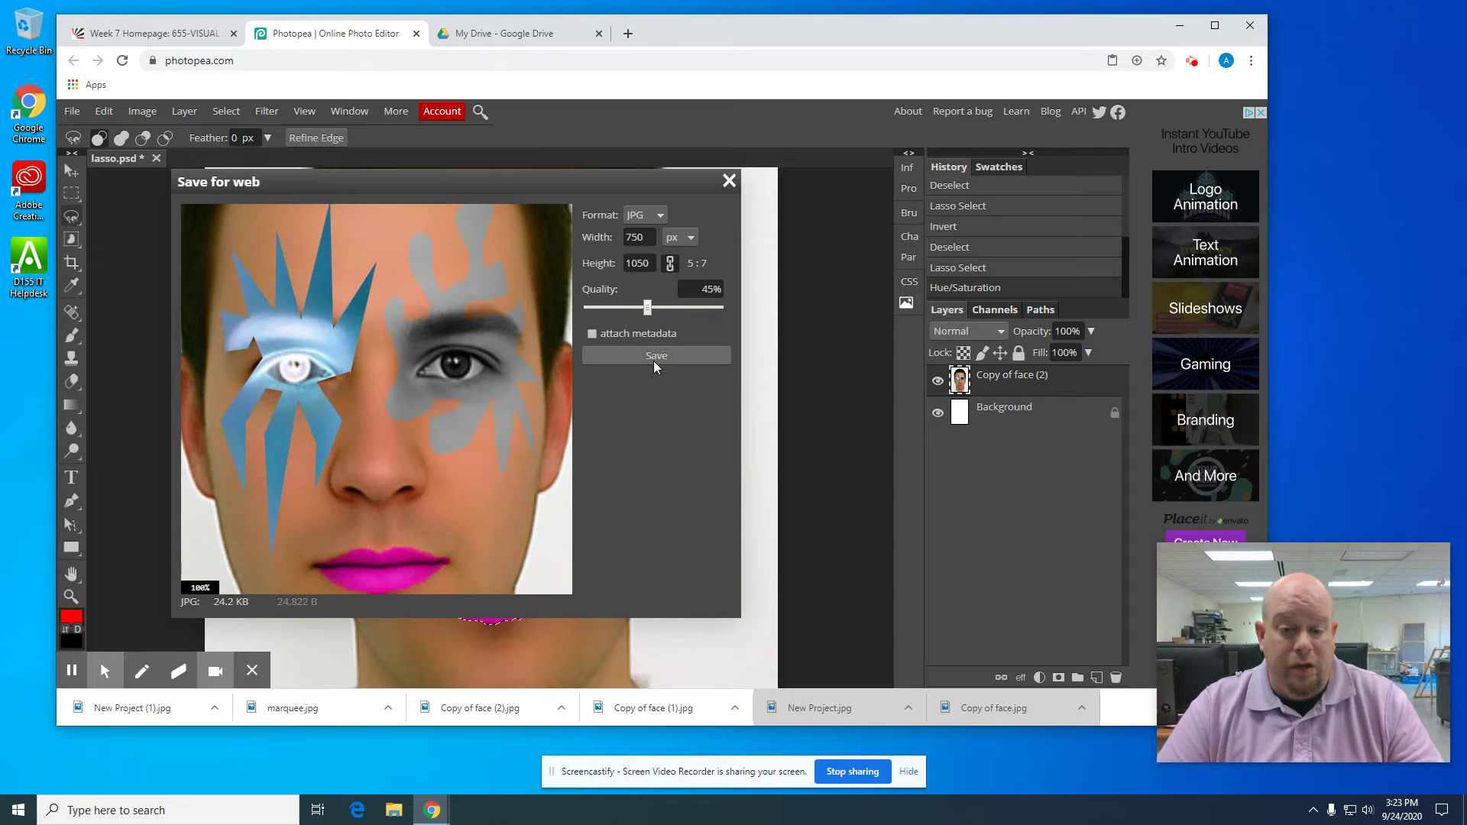